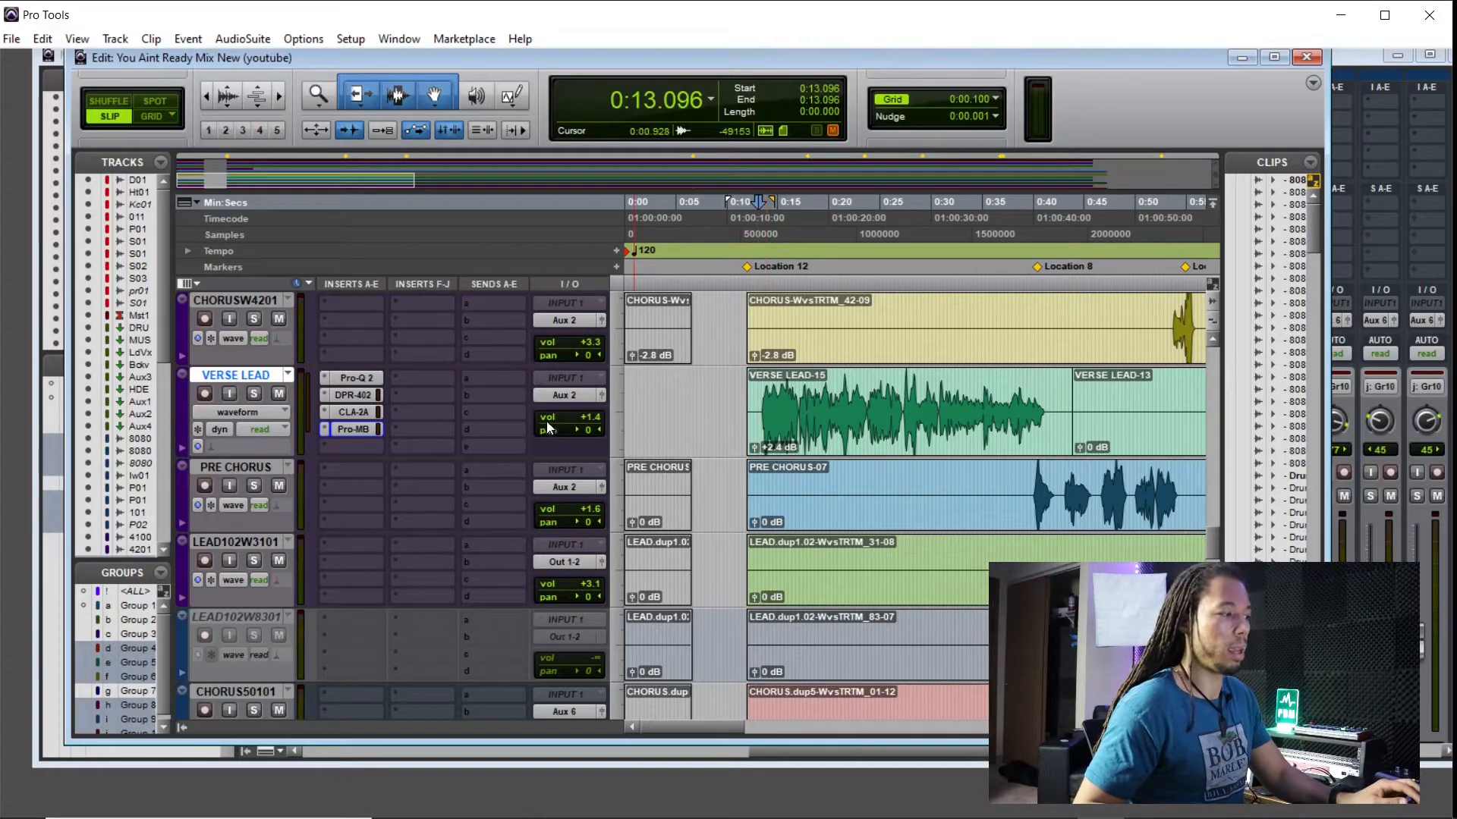
Step: Open Pro-MB on the VERSE LEAD track, sweep band 1 down while soloed, and return it unsoloed to the midrange
{"action": "left_click", "coordinate": [355, 429]}
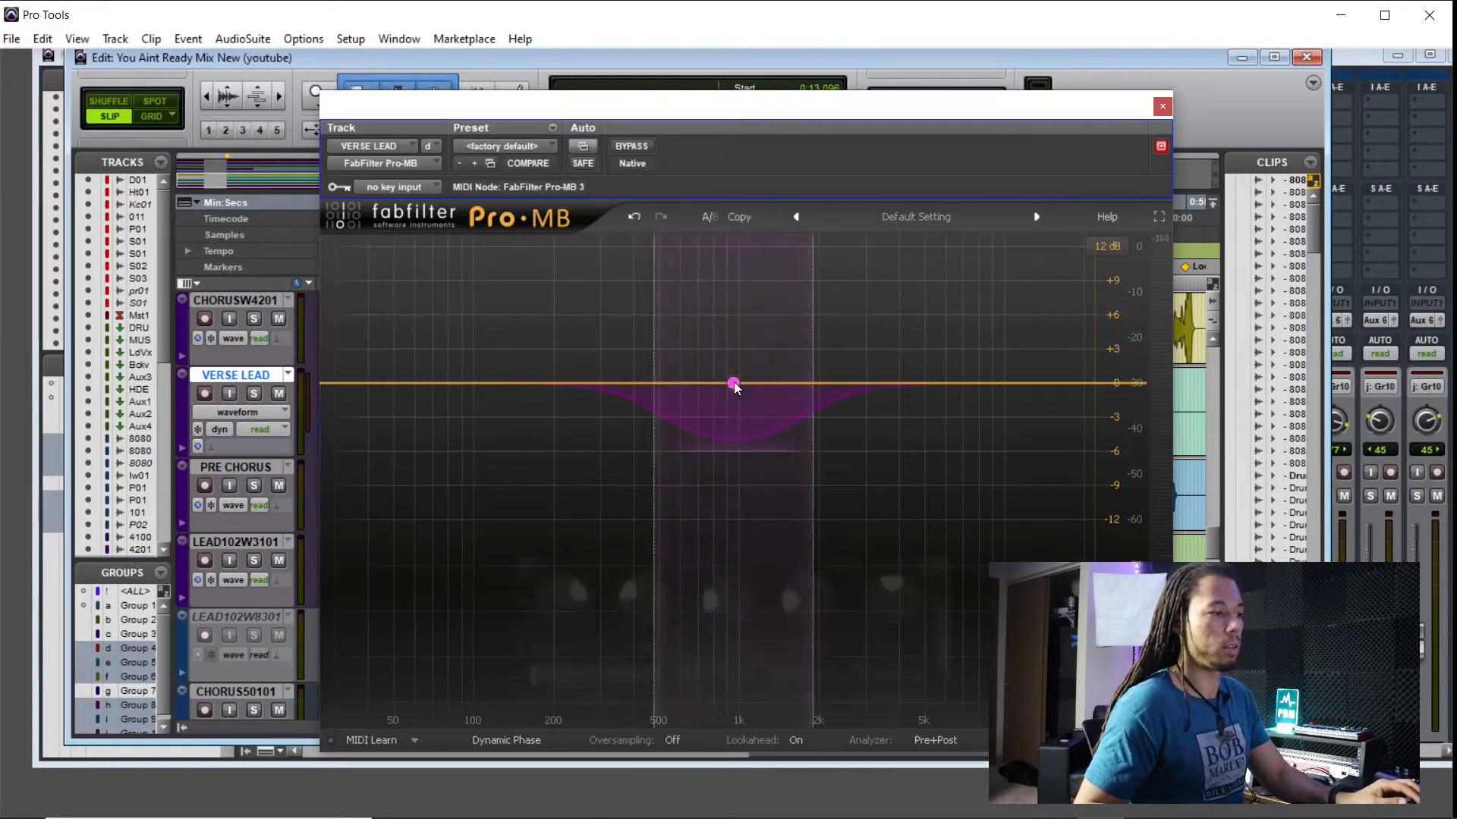
{"action": "left_click", "coordinate": [786, 383]}
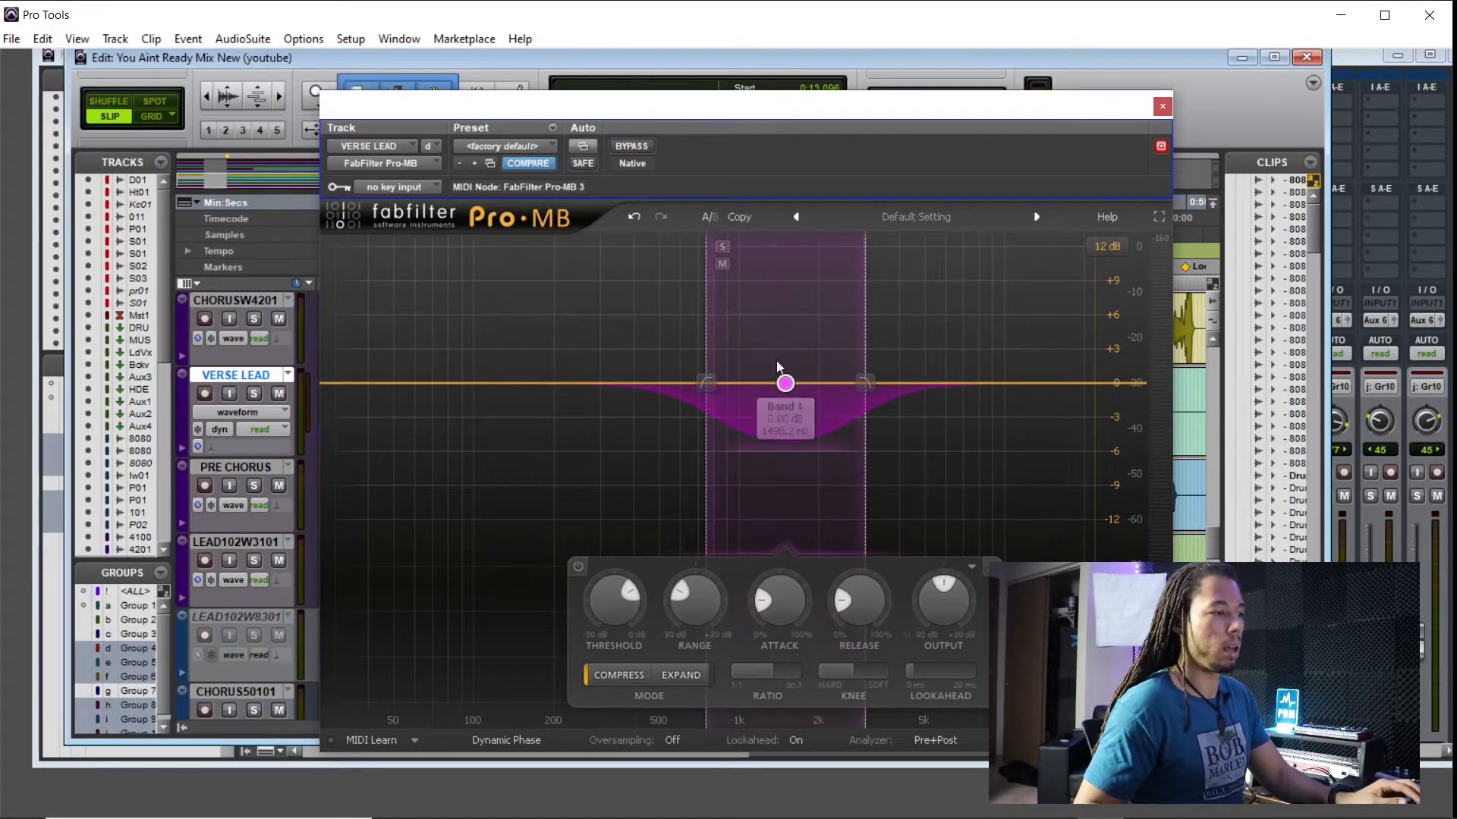
{"action": "left_click", "coordinate": [722, 248]}
{"action": "left_click_drag", "start_coordinate": [787, 387], "coordinate": [633, 377]}
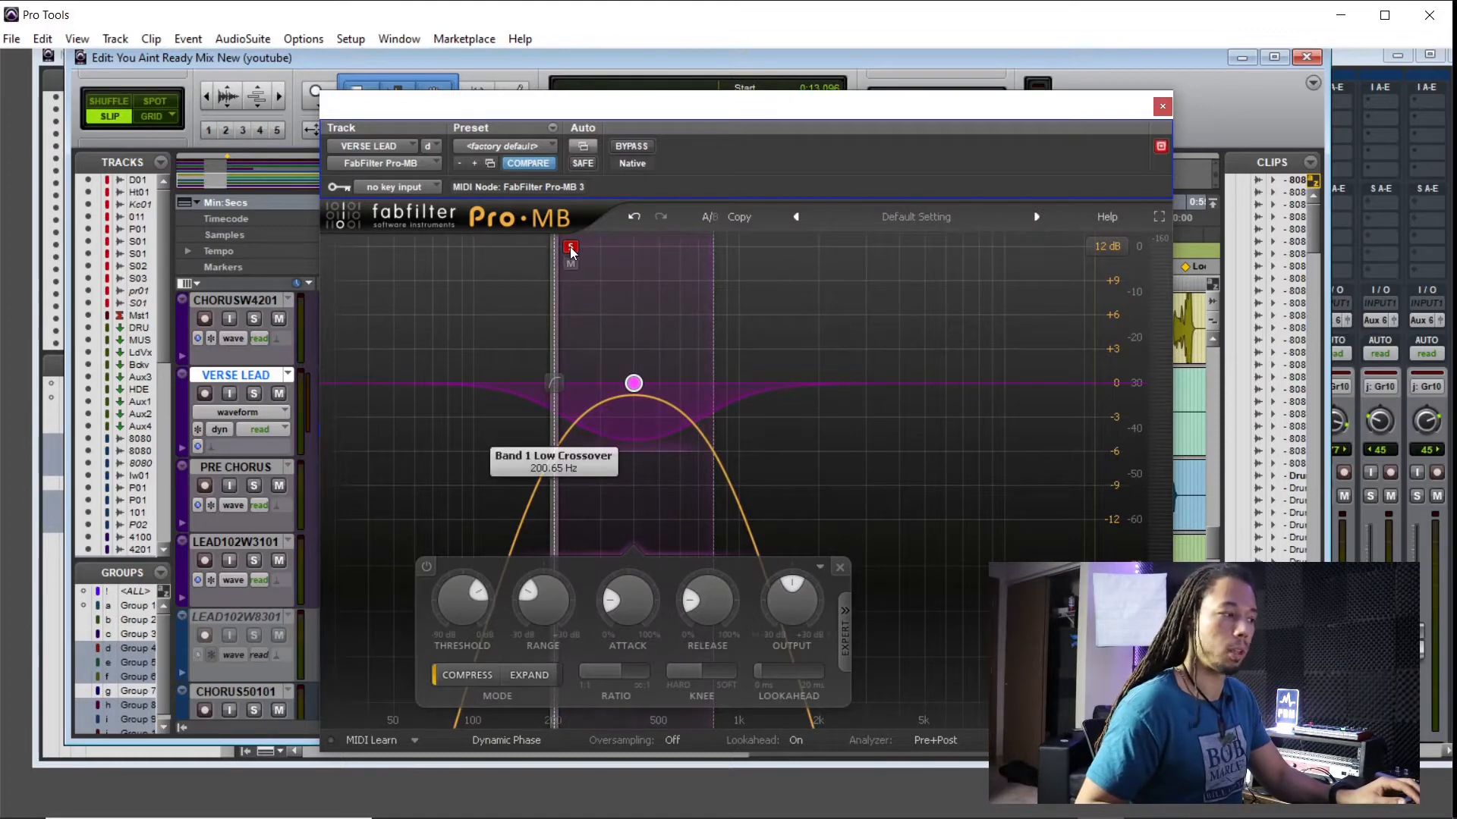
{"action": "left_click", "coordinate": [571, 247]}
{"action": "left_click_drag", "start_coordinate": [644, 384], "coordinate": [782, 383]}
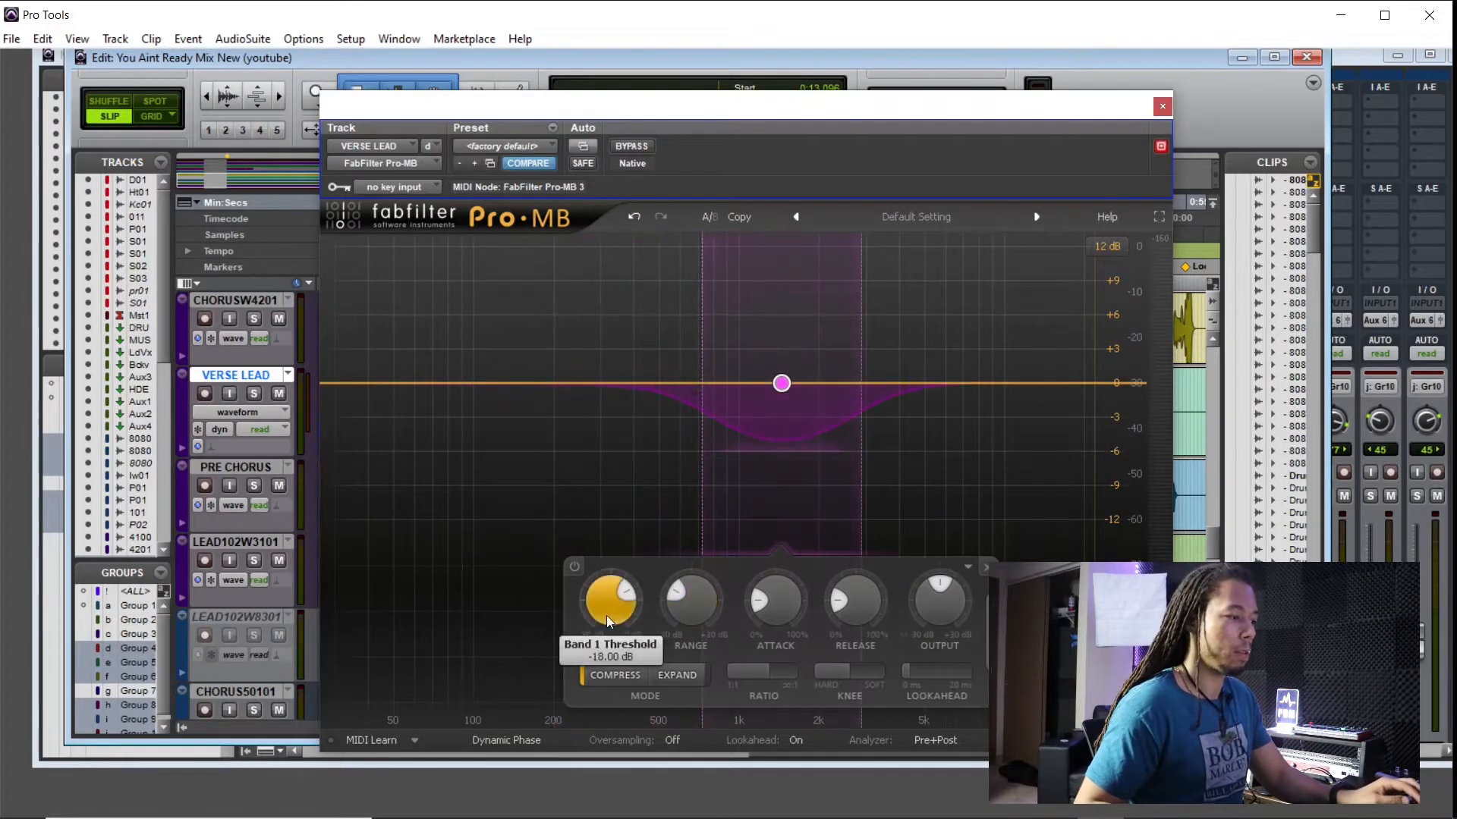
Step: In band 1, raise the threshold to maximum, set the ratio to 1.99:1 and knee to 23.39 dB, and close Pro-MB
{"action": "left_click_drag", "start_coordinate": [607, 616], "coordinate": [676, 485]}
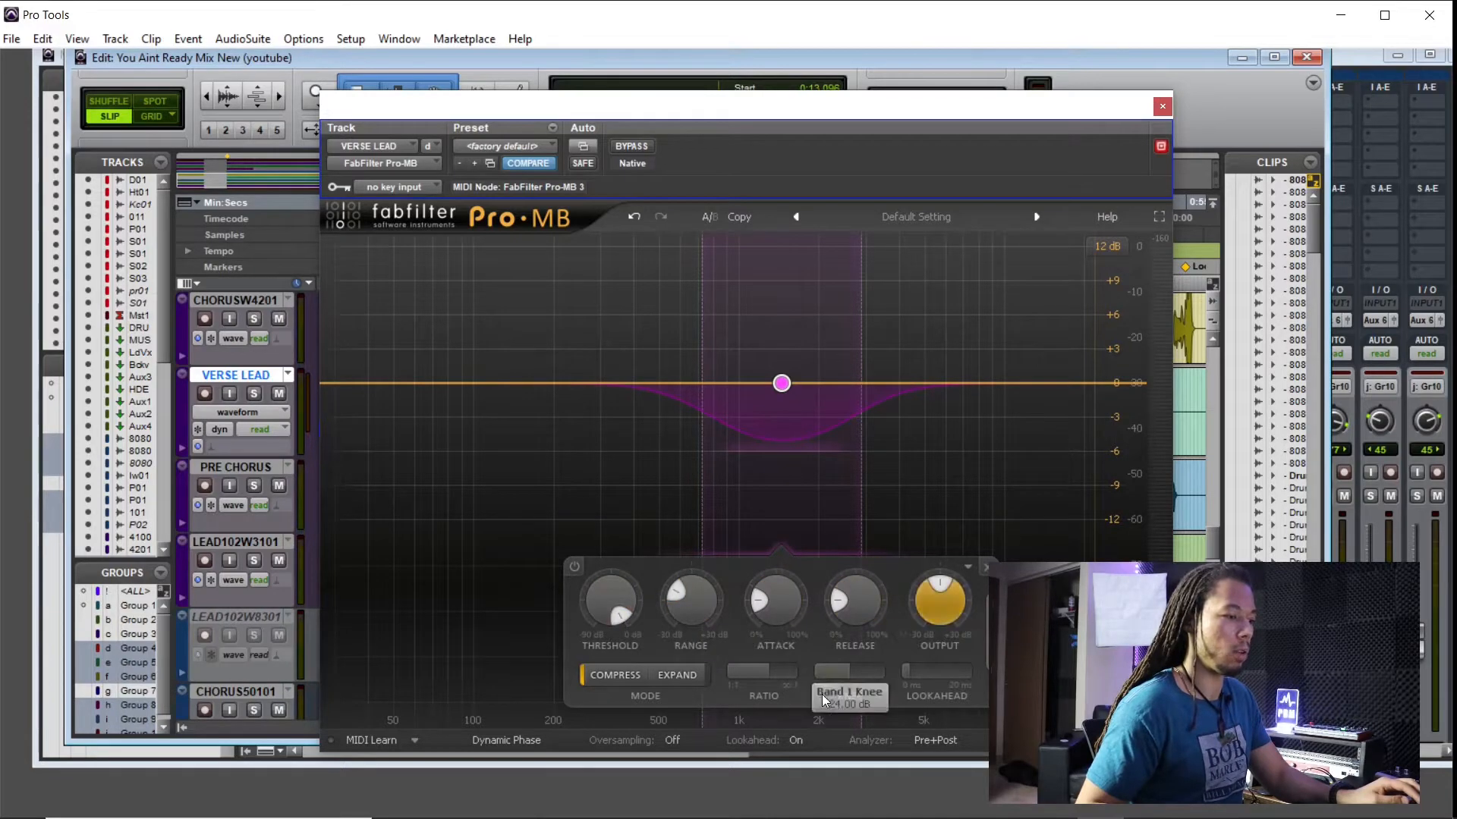
{"action": "left_click_drag", "start_coordinate": [759, 668], "coordinate": [707, 687]}
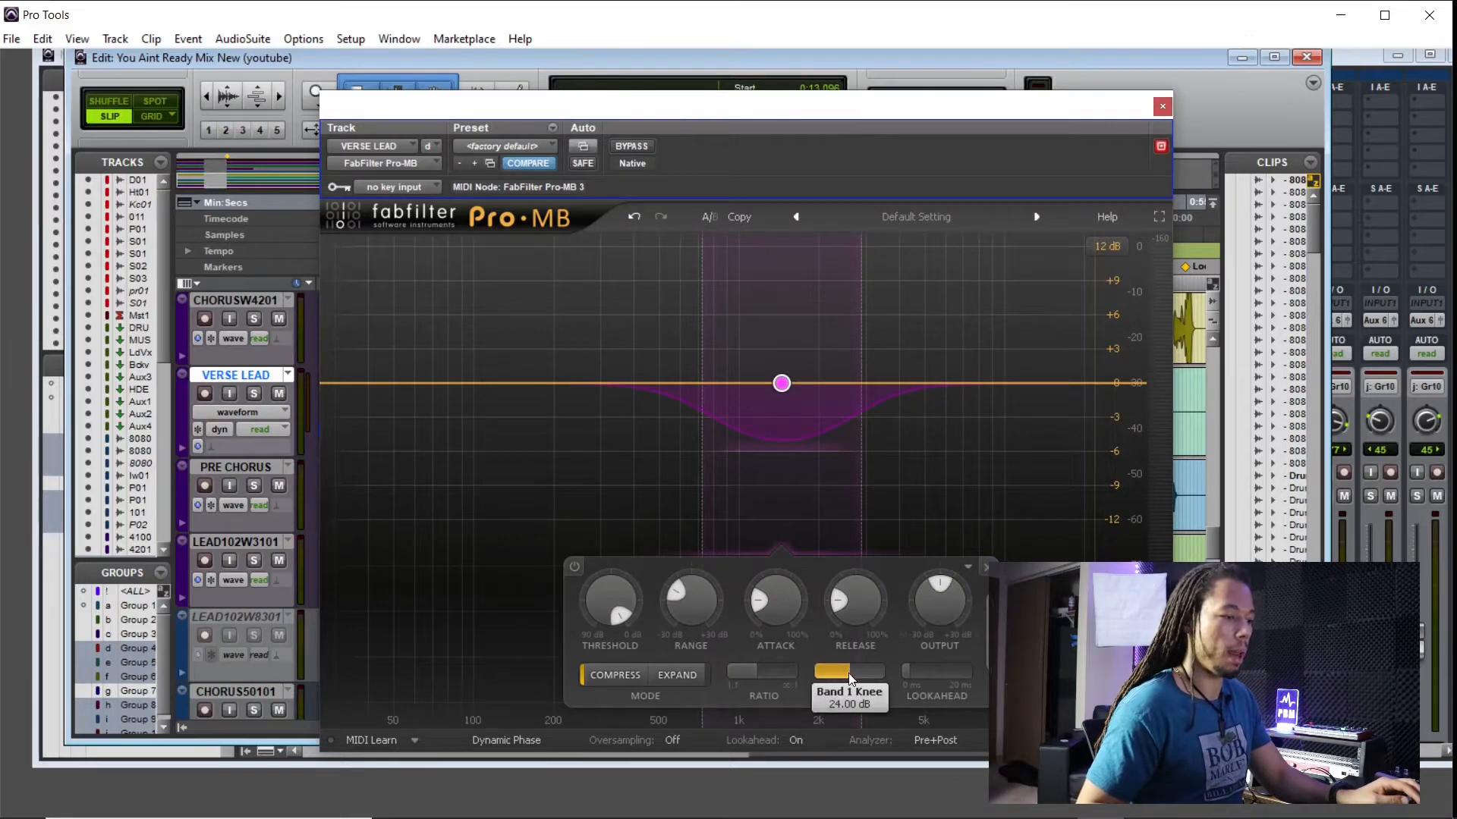
{"action": "left_click_drag", "start_coordinate": [795, 675], "coordinate": [830, 678]}
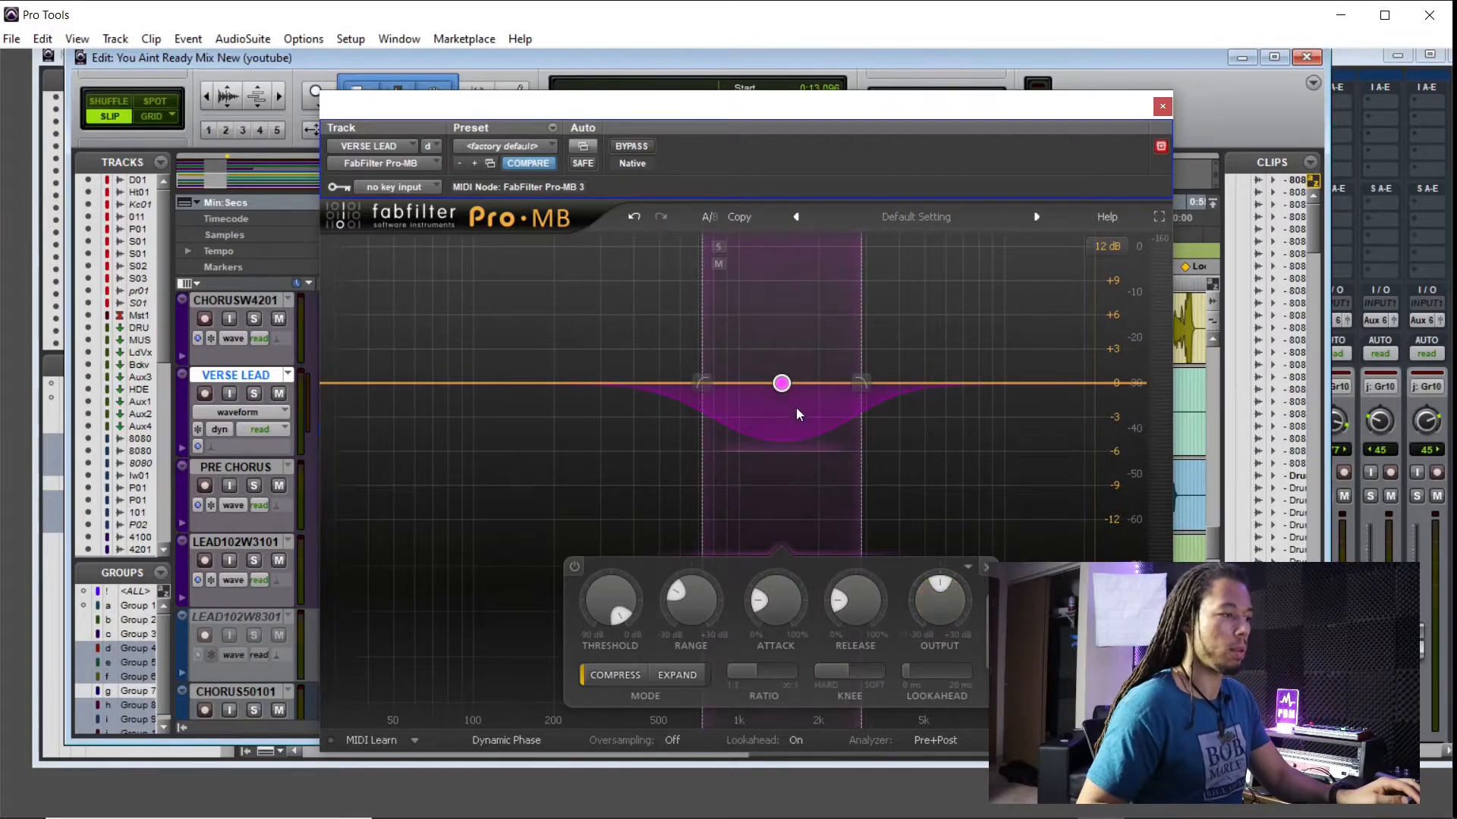
{"action": "left_click", "coordinate": [1162, 106]}
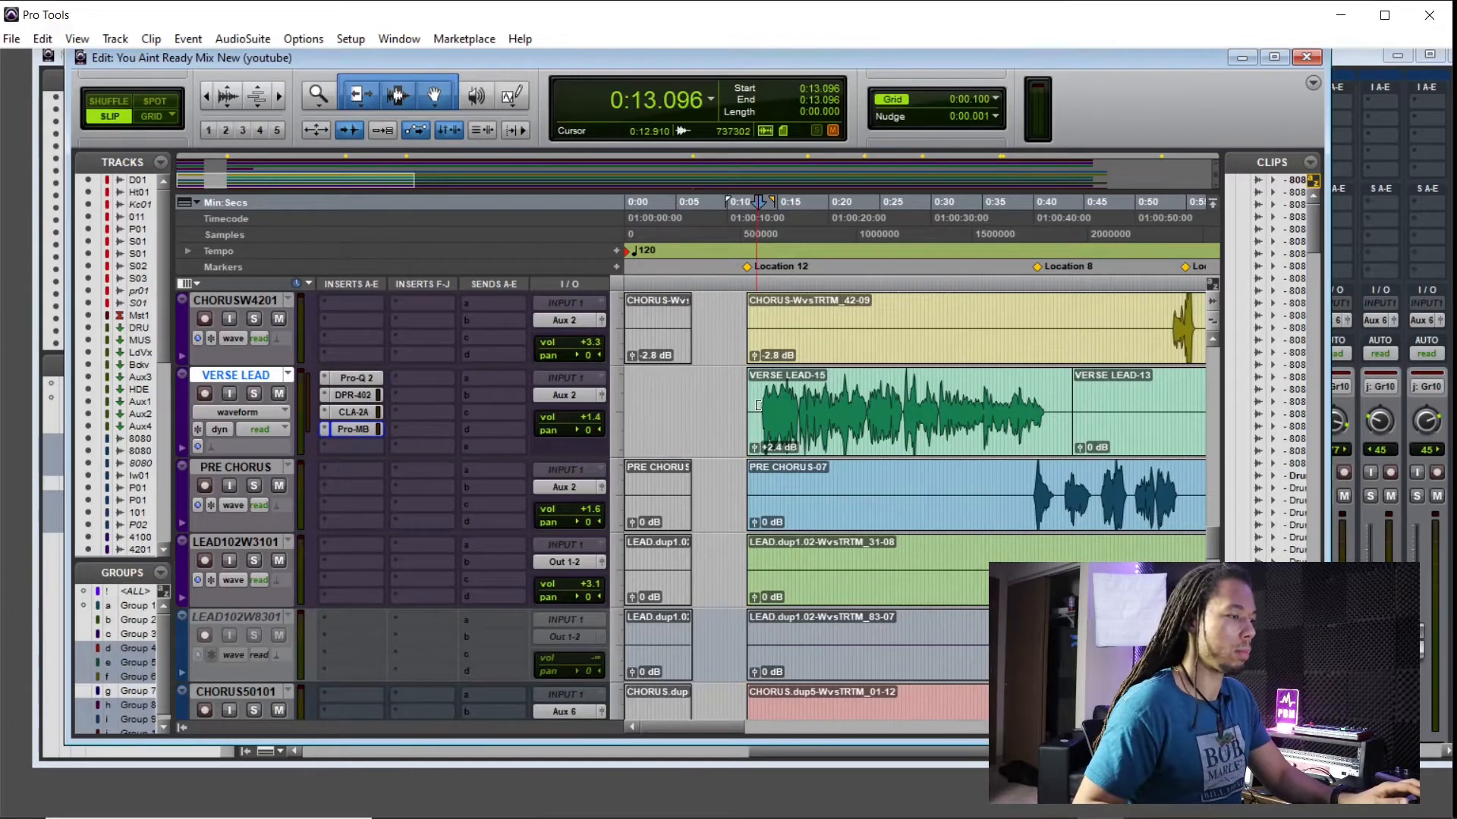
Step: Start playback just before the VERSE LEAD-15 vocal, at 0:13.188
{"action": "left_click", "coordinate": [758, 406]}
{"action": "left_click", "coordinate": [763, 405]}
{"action": "key", "text": "space"}
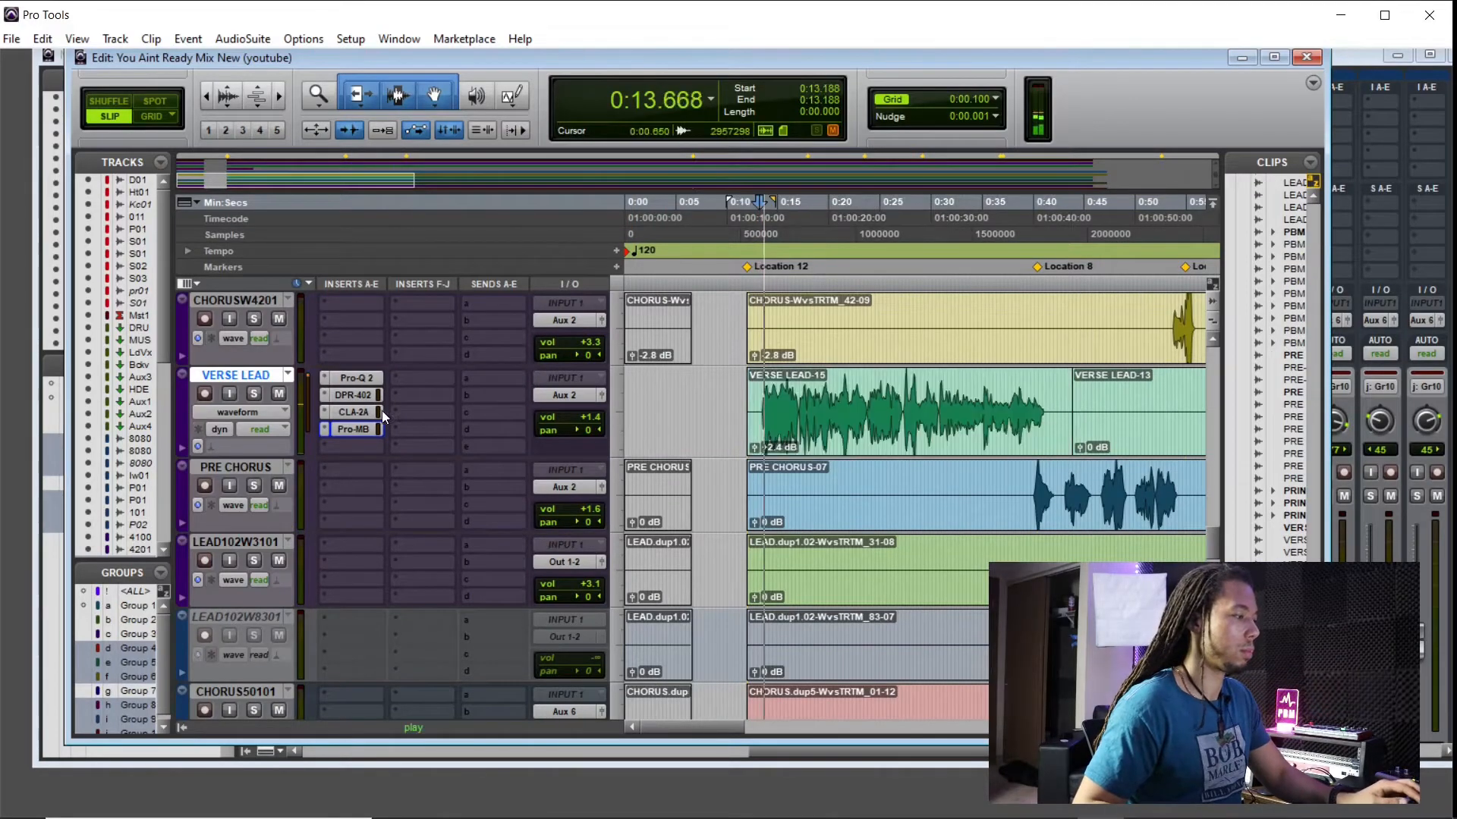
Step: Reopen Pro-MB on VERSE LEAD and move the soloed band 1 to about 237 Hz, leaving it unsoloed
{"action": "left_click", "coordinate": [352, 429]}
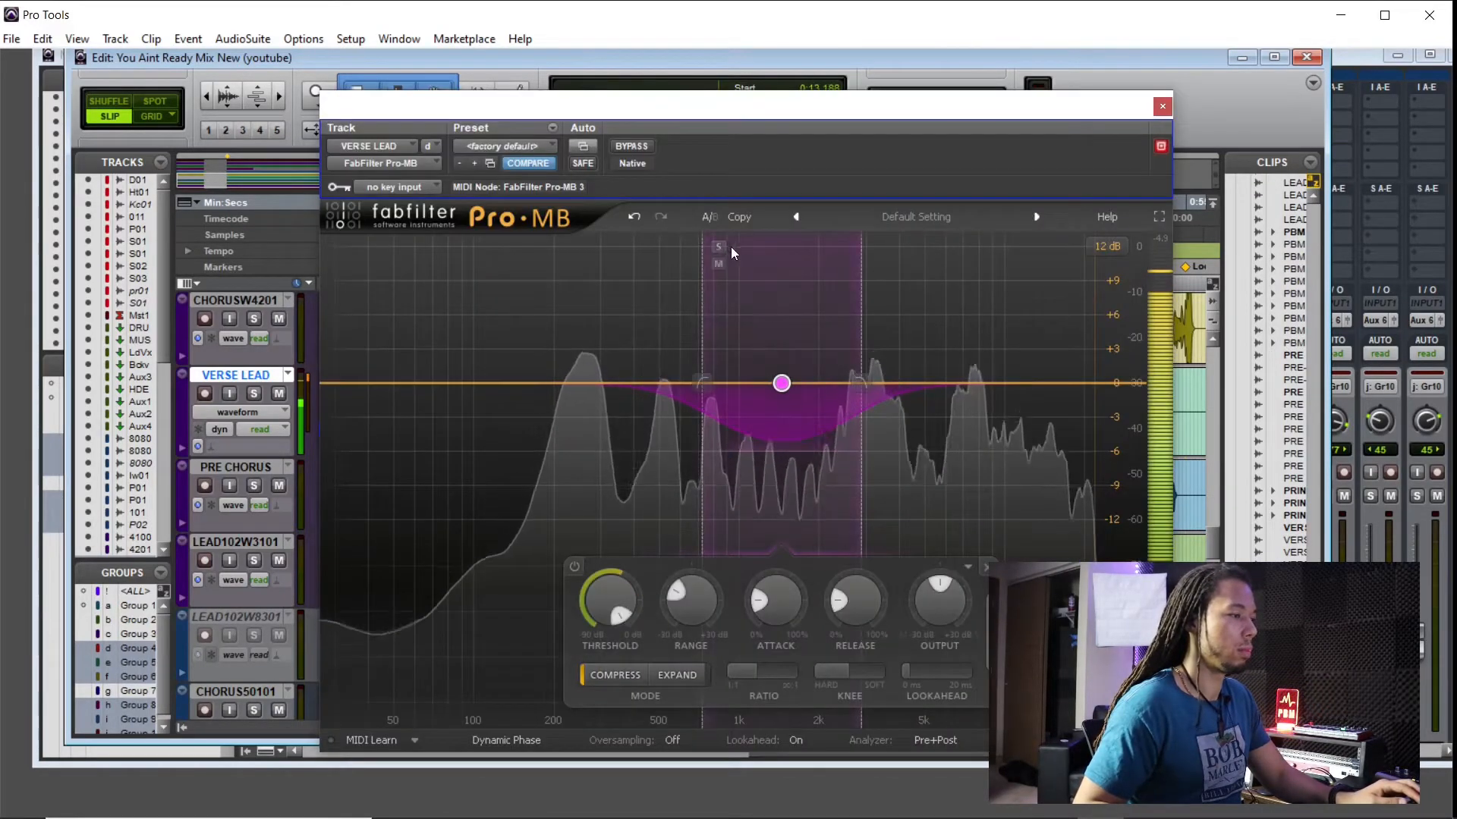
{"action": "left_click", "coordinate": [719, 247]}
{"action": "left_click_drag", "start_coordinate": [782, 383], "coordinate": [573, 384]}
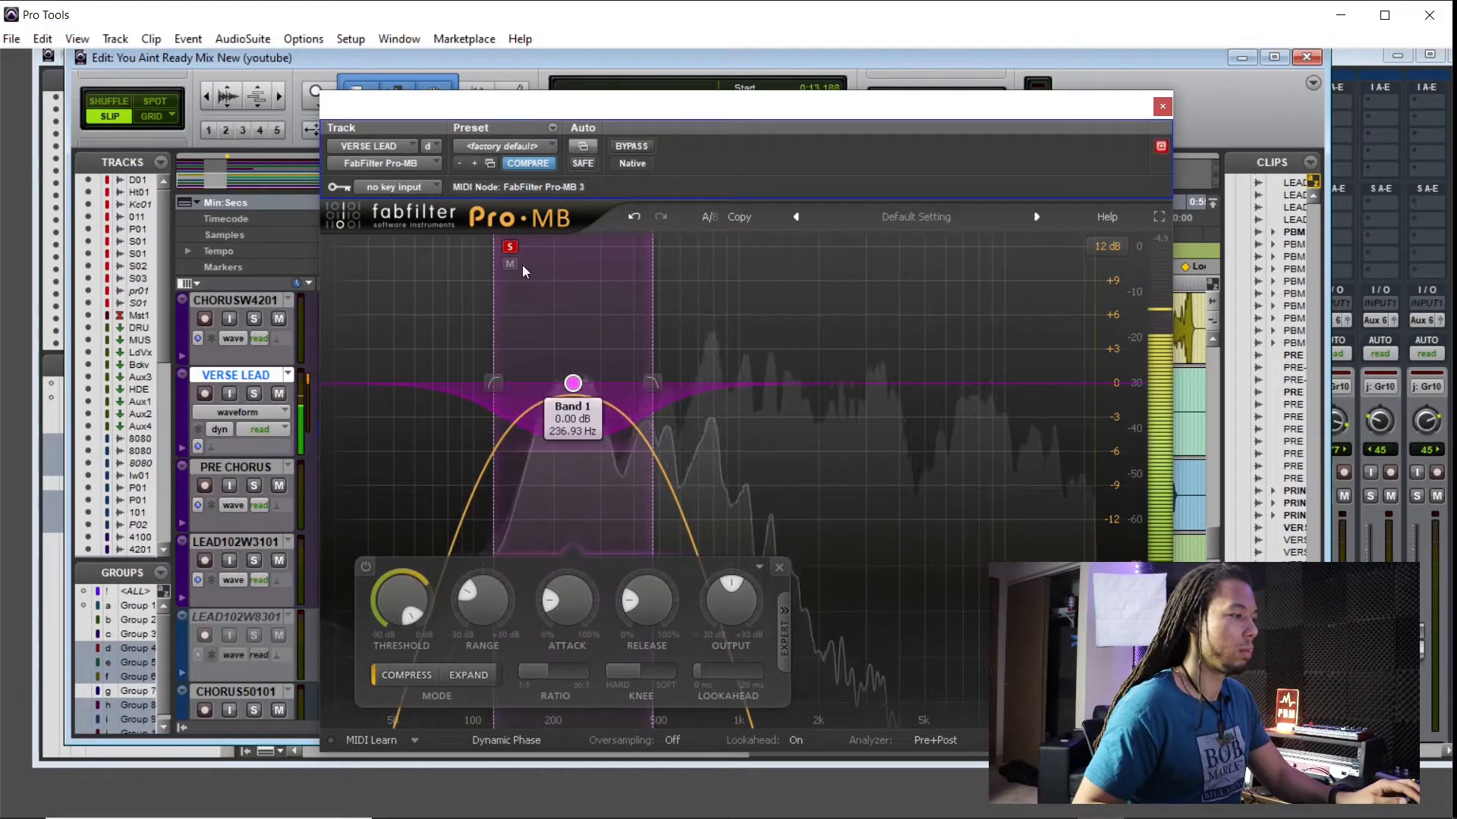
{"action": "left_click", "coordinate": [510, 247]}
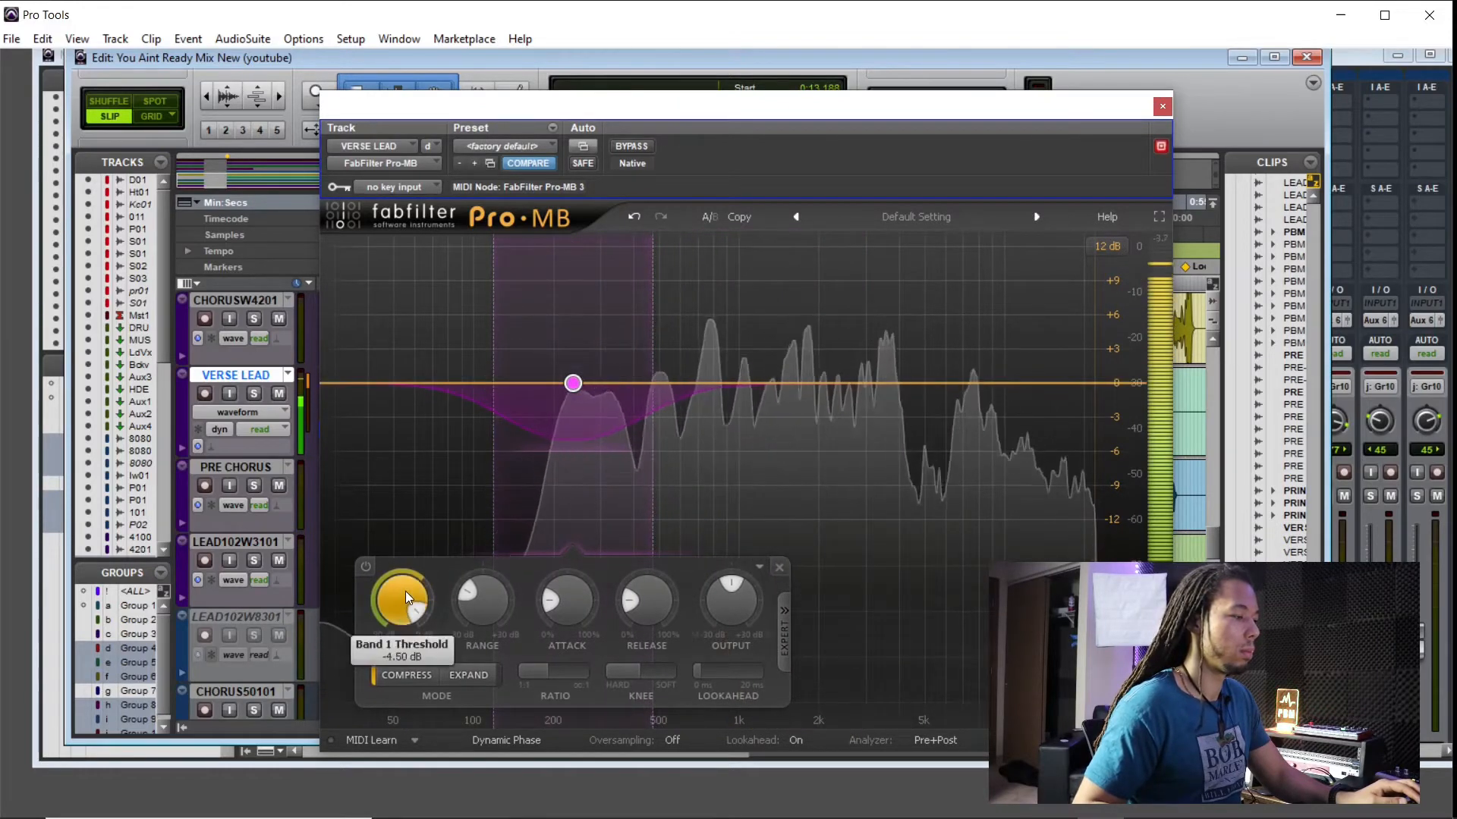
Step: During playback, lower band 1's threshold to about -23.7 dB and reduce its attack to slightly above 0%
{"action": "scroll", "coordinate": [405, 590], "scroll_direction": "down", "scroll_amount": 5}
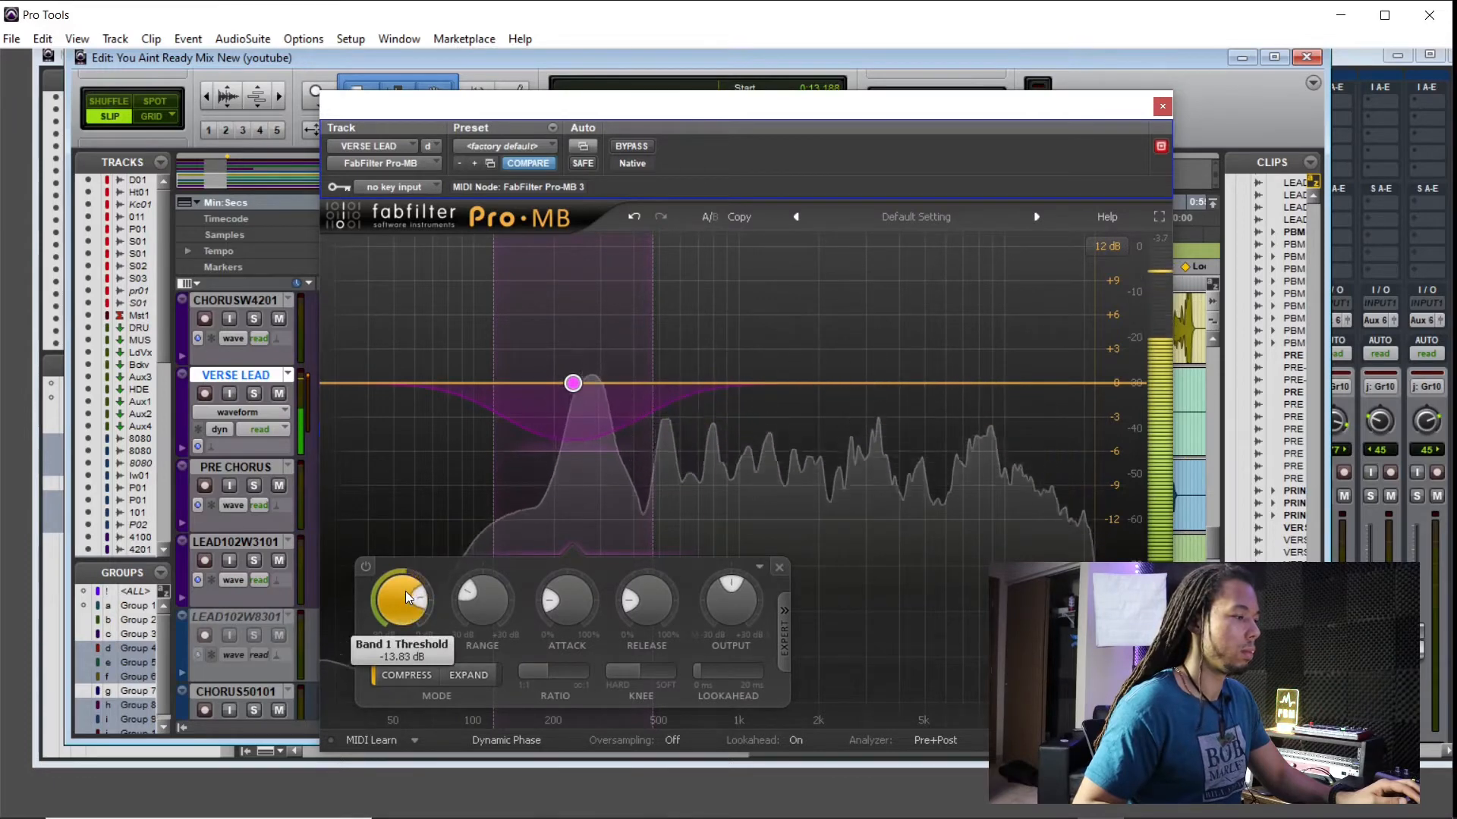
{"action": "scroll", "coordinate": [405, 590], "scroll_direction": "down", "scroll_amount": 5}
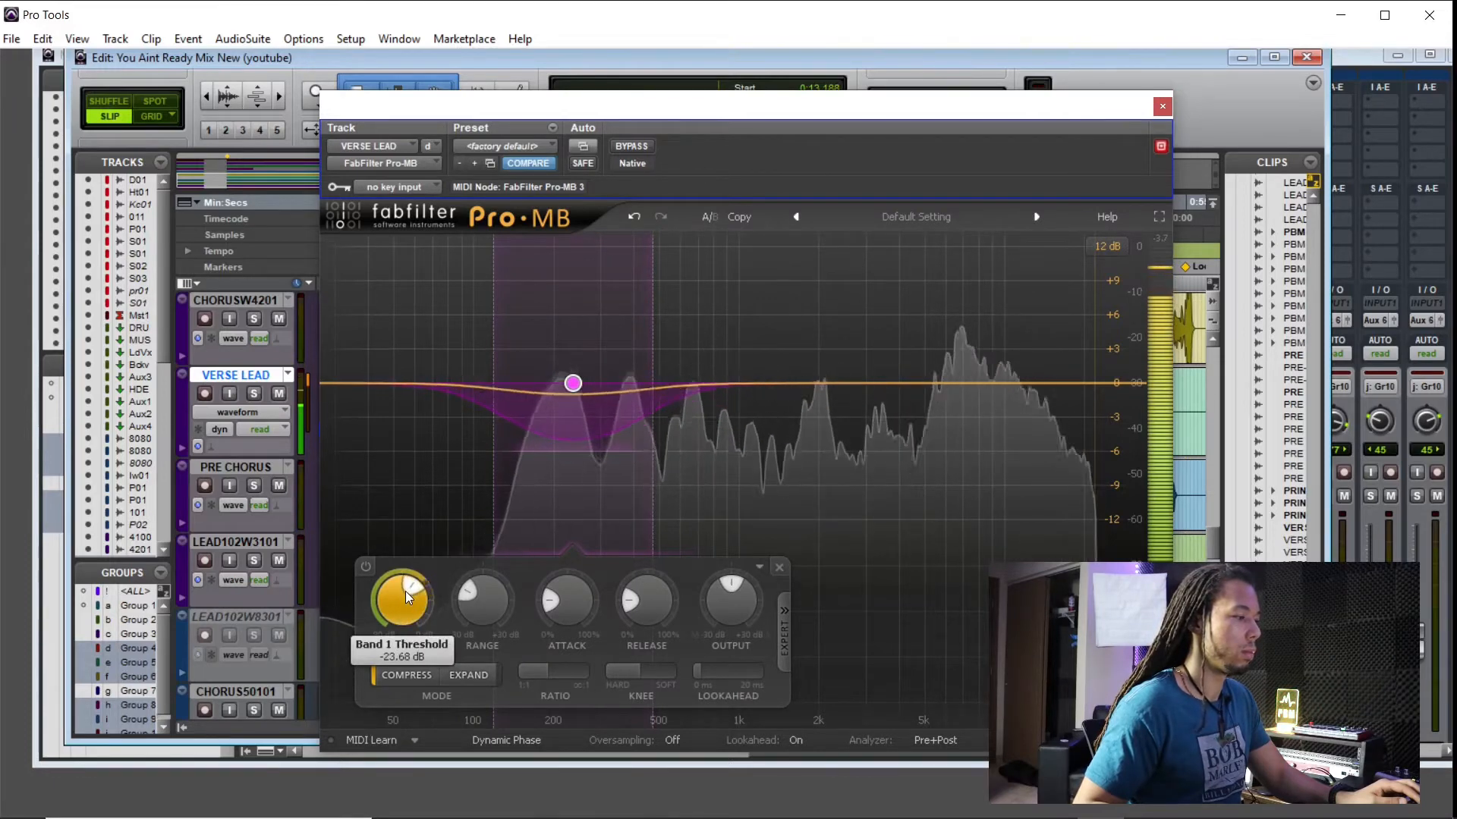
{"action": "scroll", "coordinate": [405, 590], "scroll_direction": "up", "scroll_amount": 1}
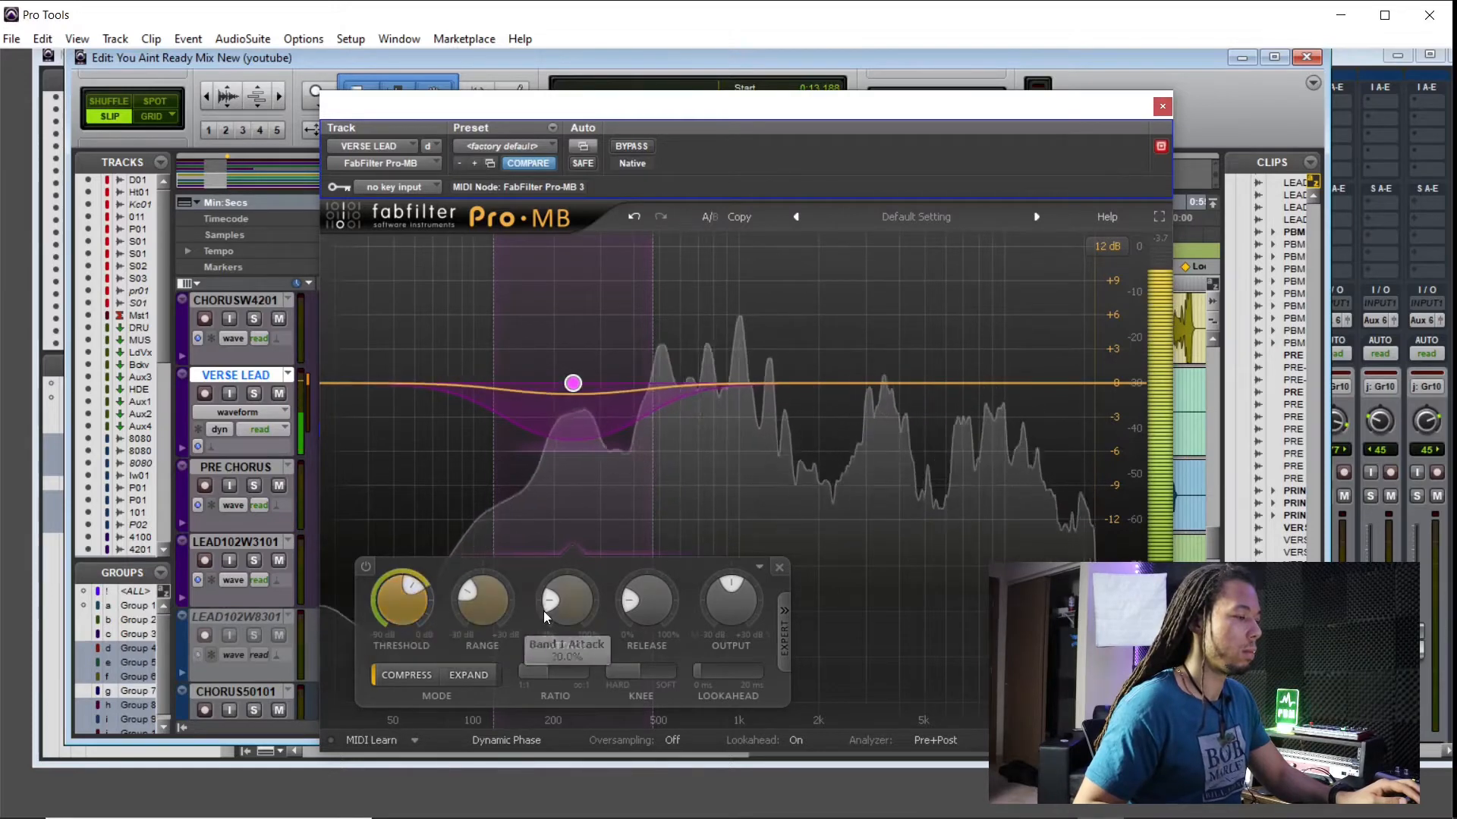
{"action": "scroll", "coordinate": [575, 611], "scroll_direction": "down", "scroll_amount": 5}
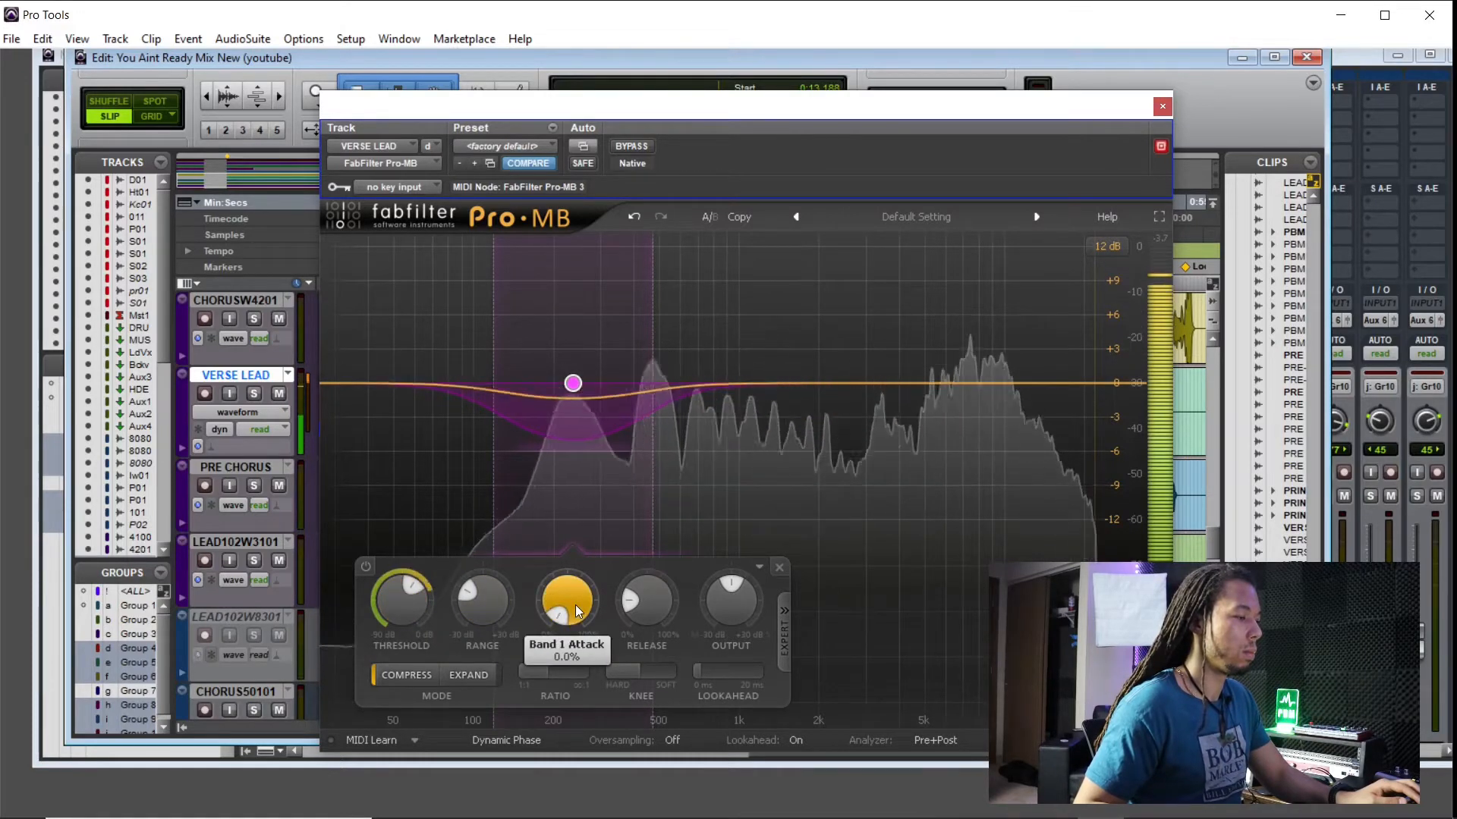
{"action": "scroll", "coordinate": [576, 604], "scroll_direction": "up", "scroll_amount": 2}
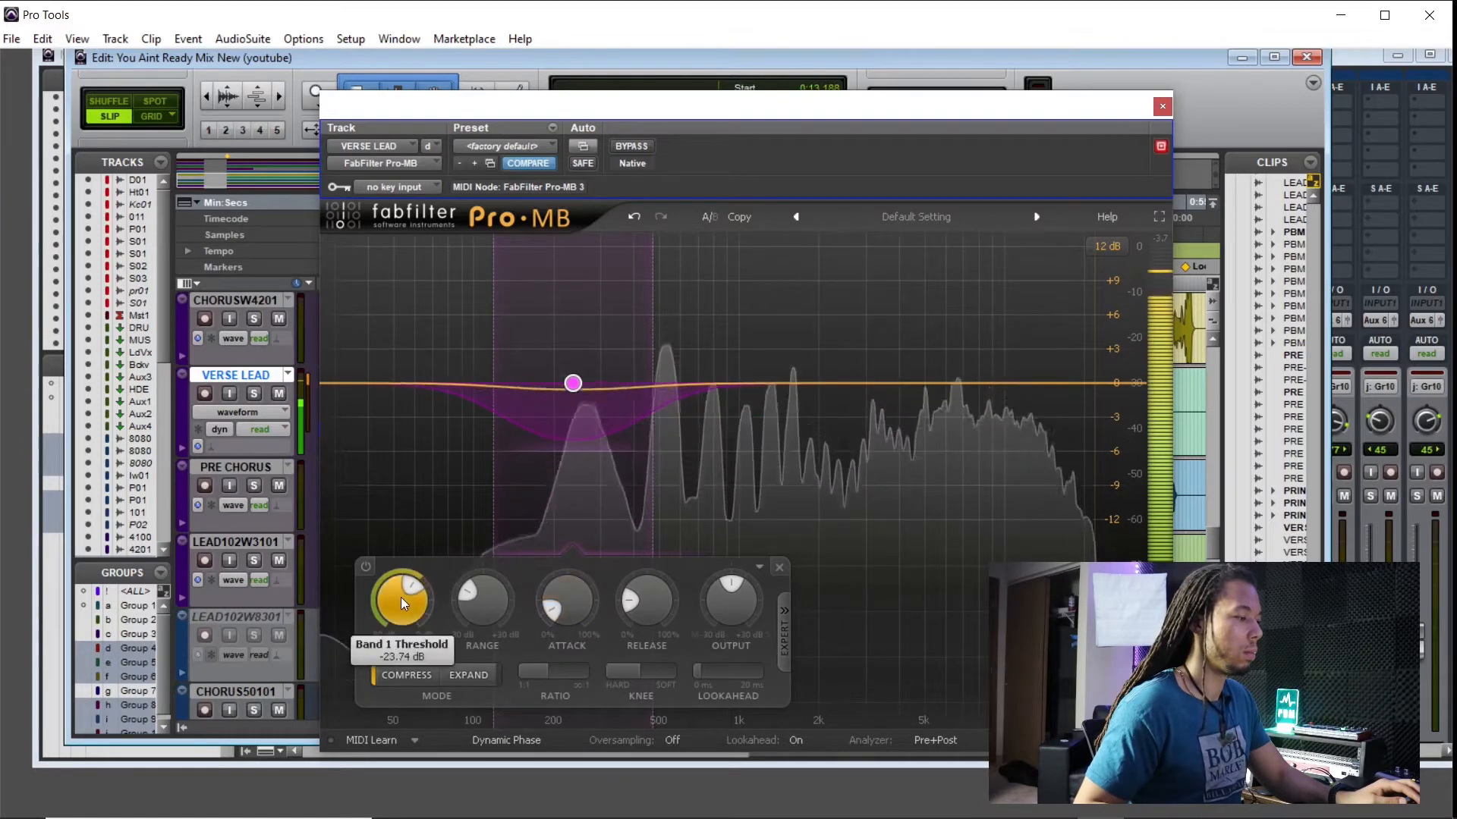
Step: Fine-tune band 1's threshold to -24.69 dB, close Pro-MB, and place the edit cursor at 0:13.281
{"action": "scroll", "coordinate": [401, 598], "scroll_direction": "down", "scroll_amount": 1}
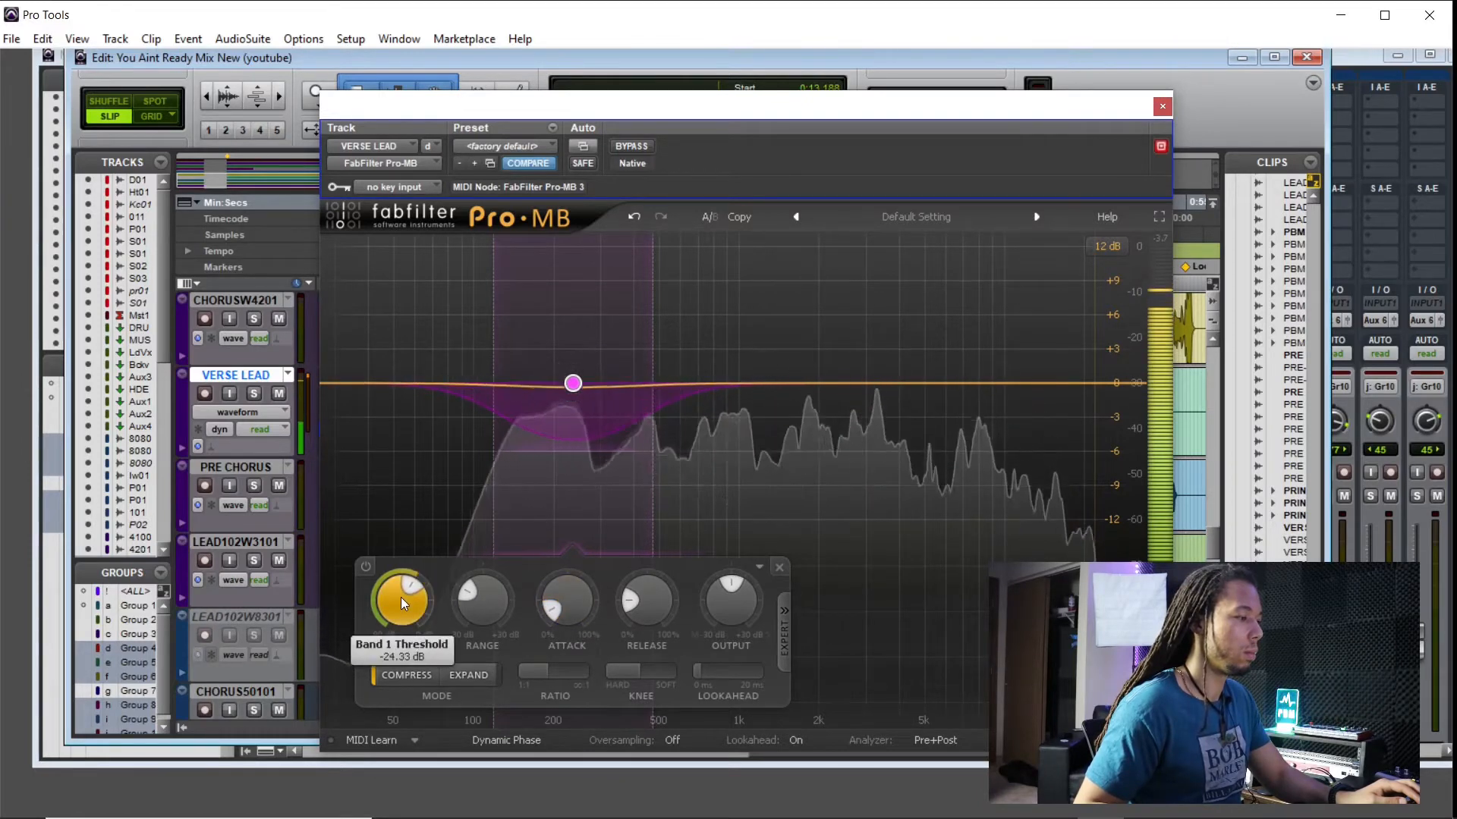
{"action": "scroll", "coordinate": [401, 597], "scroll_direction": "down", "scroll_amount": 1}
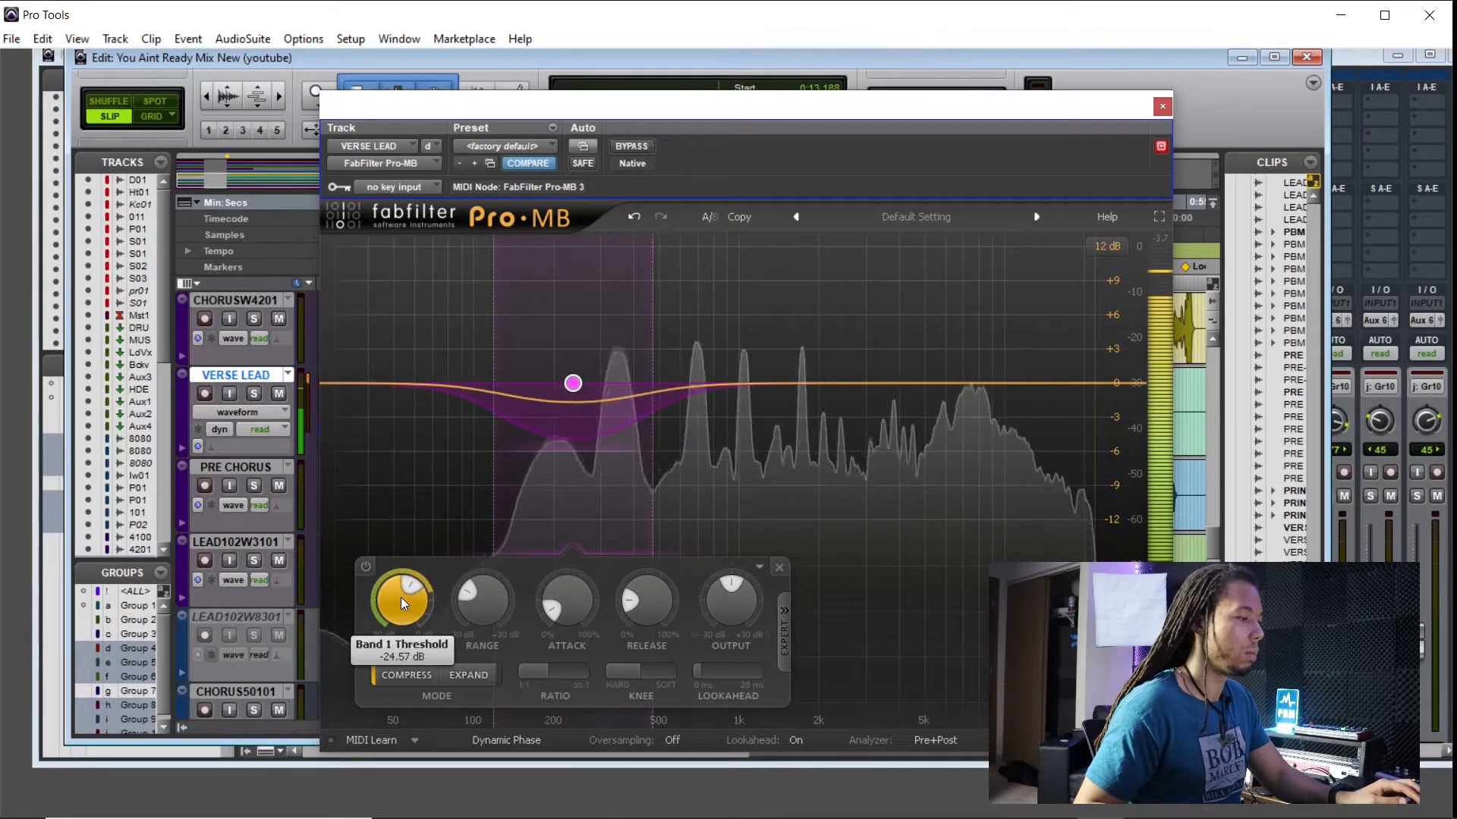
{"action": "scroll", "coordinate": [400, 598], "scroll_direction": "down", "scroll_amount": 1}
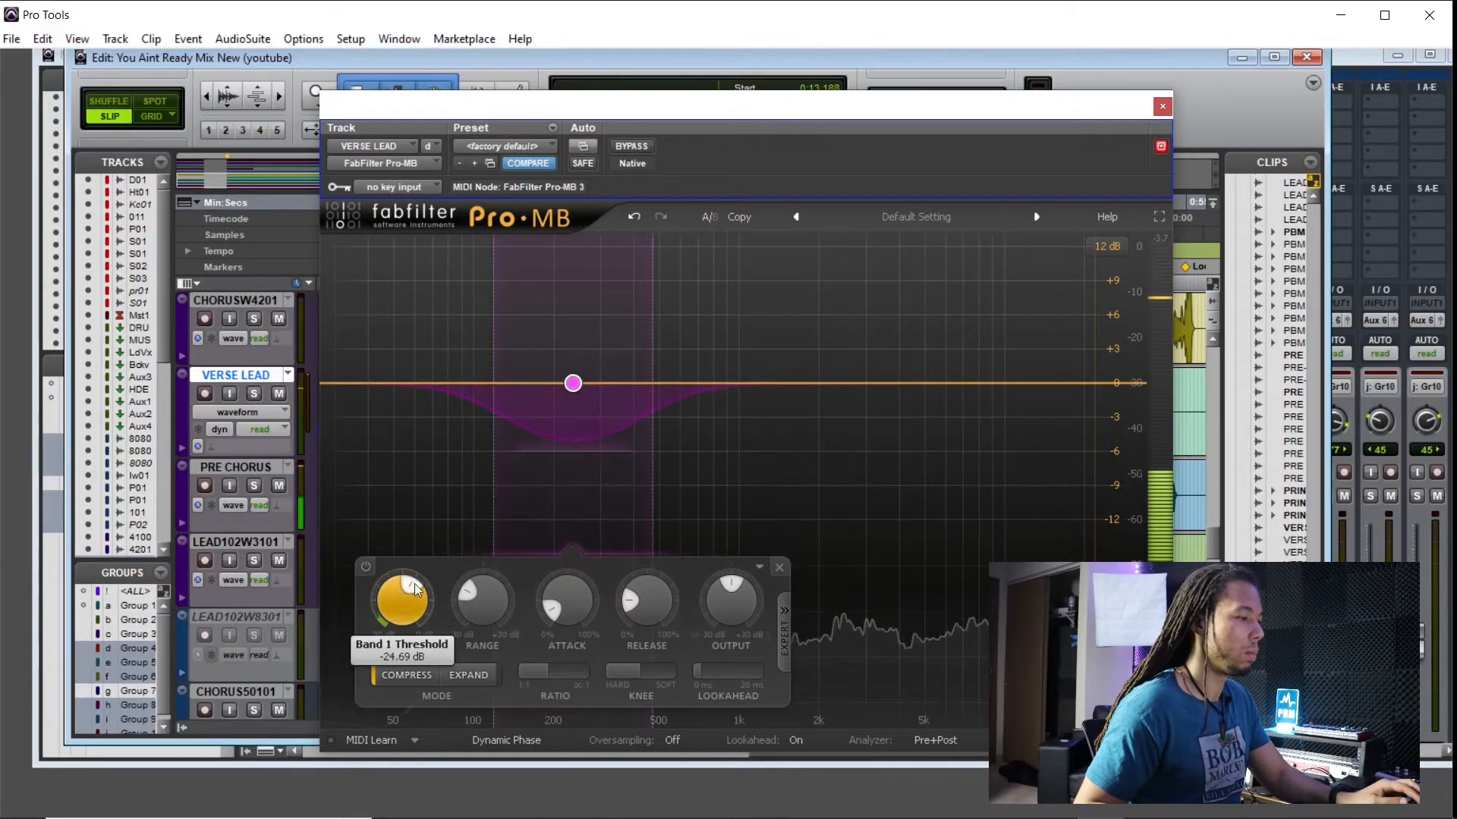
{"action": "left_click", "coordinate": [1161, 106]}
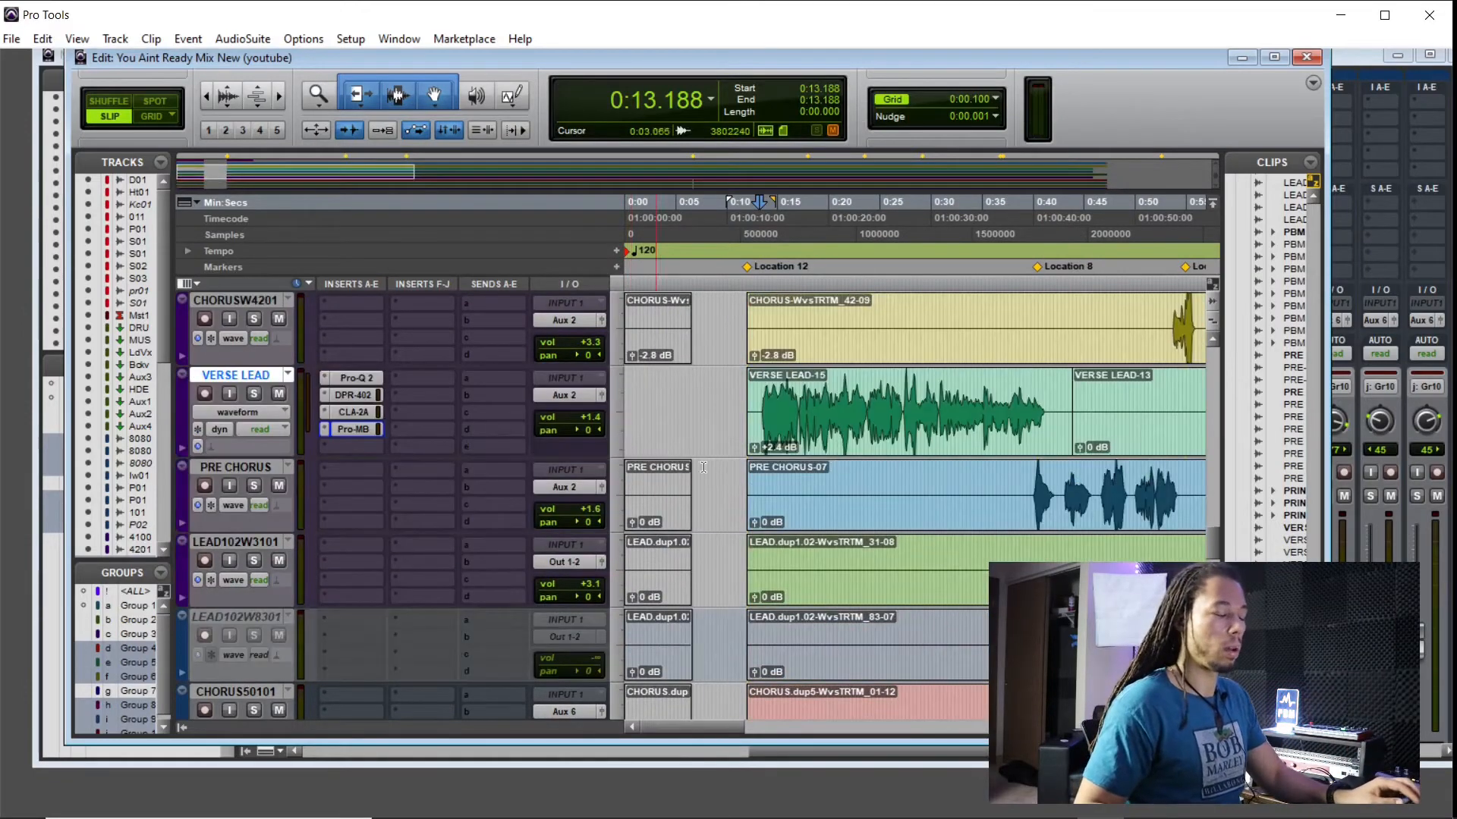
{"action": "left_click", "coordinate": [759, 250]}
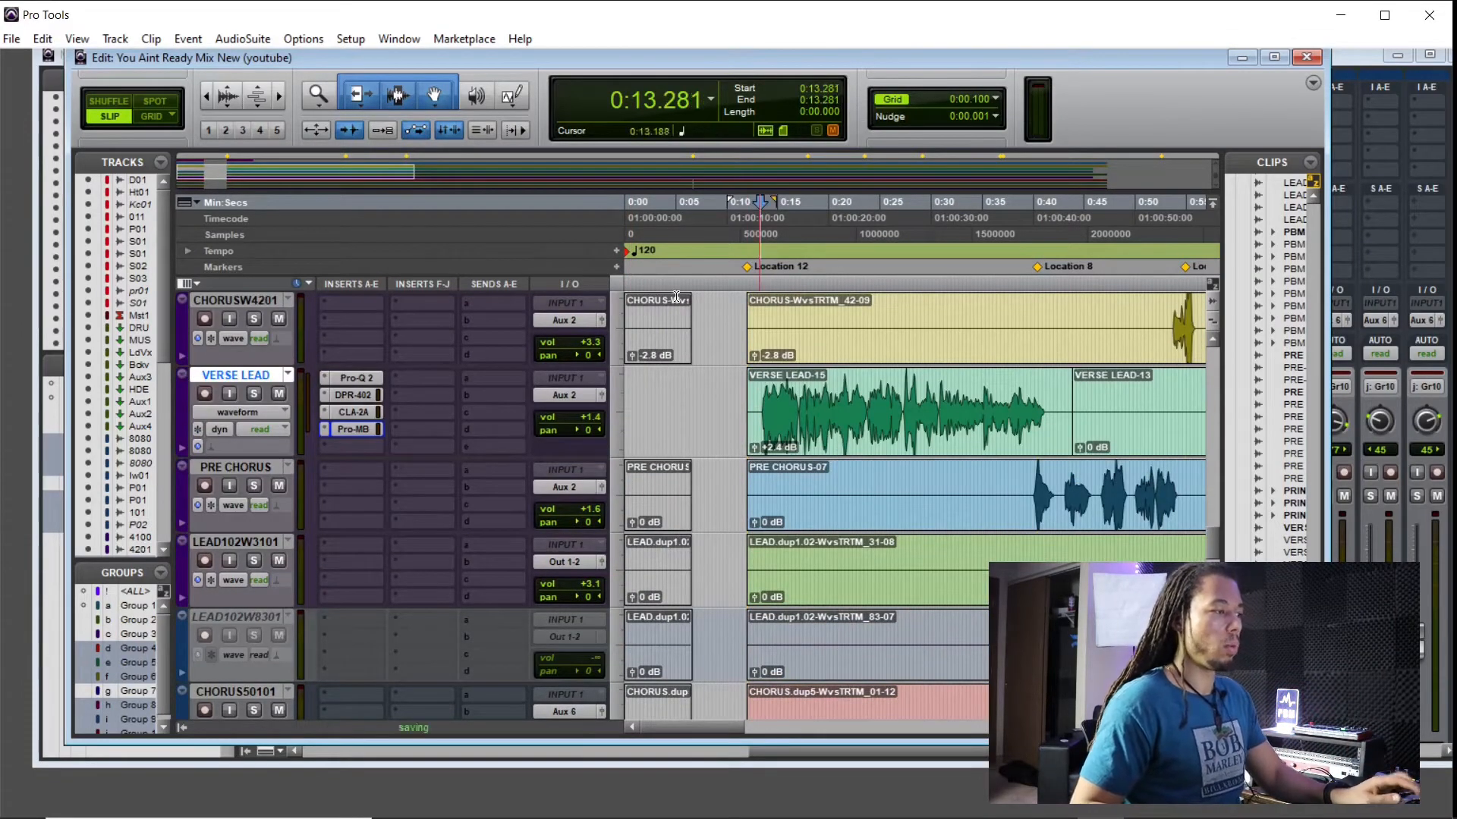
Step: Reopen Pro-MB, move its window clear of the inserts, review band 1's threshold, ratio, knee, crossover and release, and close it
{"action": "left_click", "coordinate": [360, 427]}
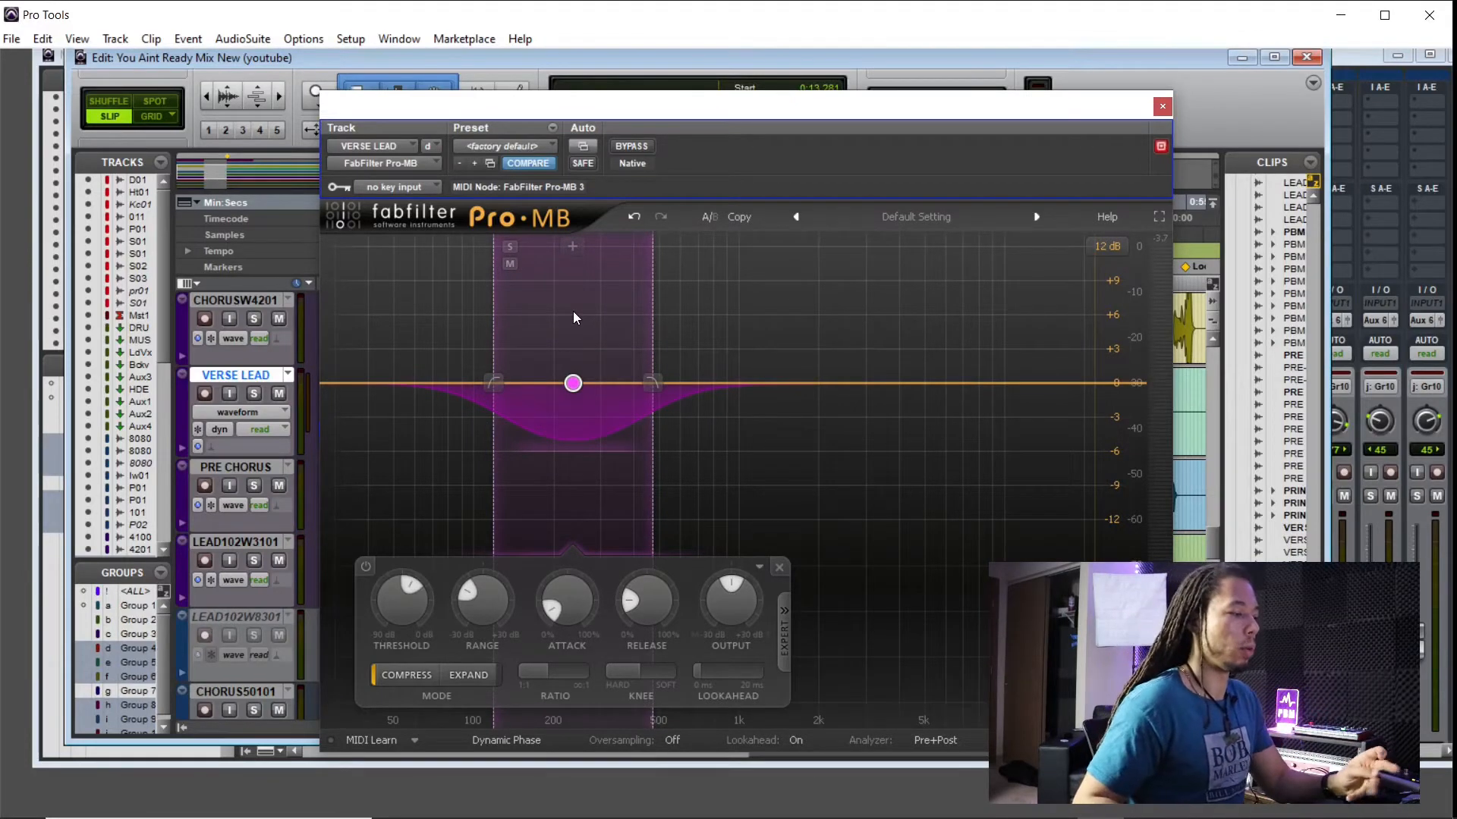
{"action": "left_click_drag", "start_coordinate": [620, 108], "coordinate": [710, 125]}
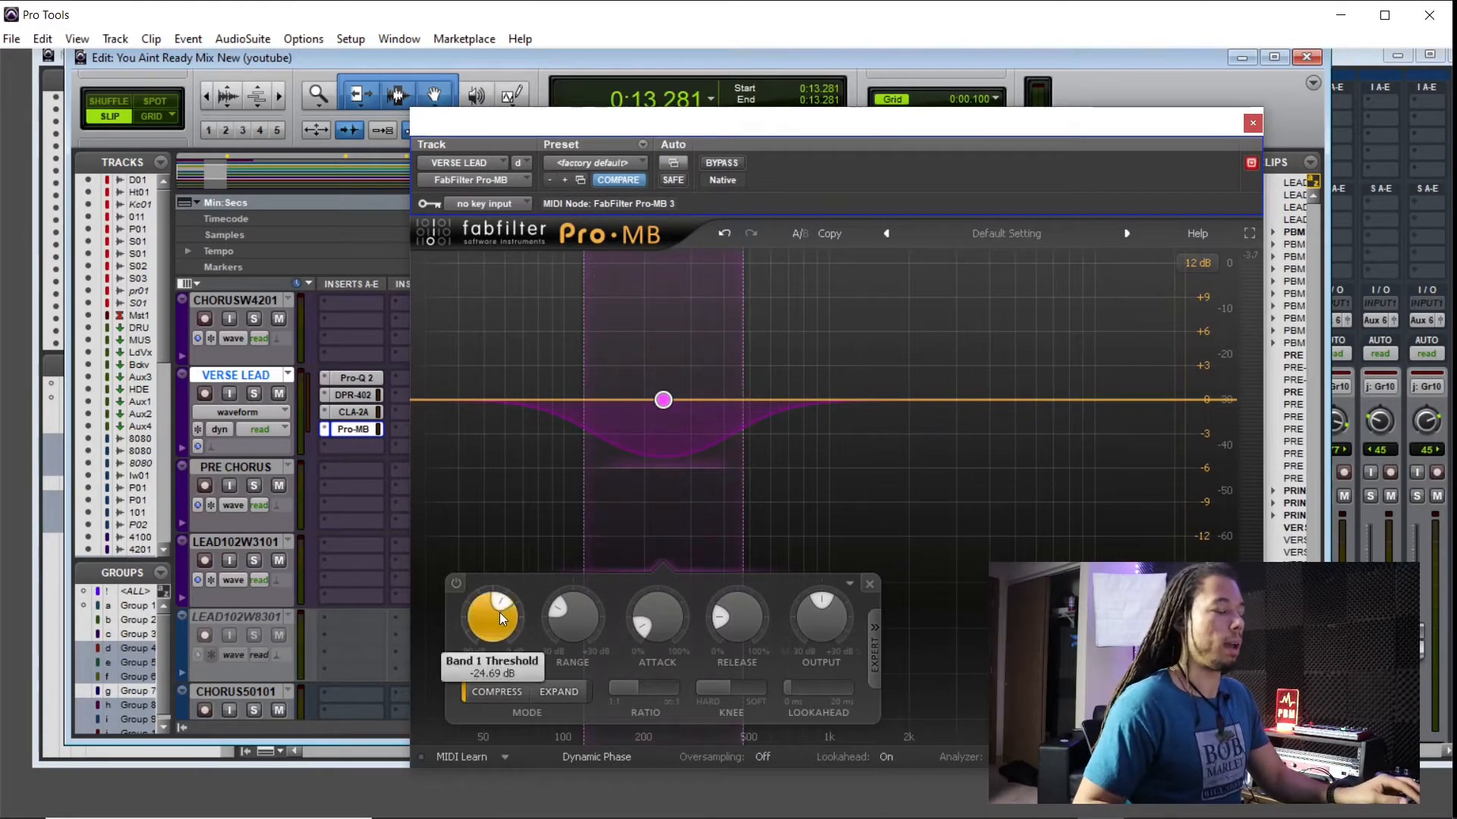
{"action": "mouse_move", "coordinate": [496, 629]}
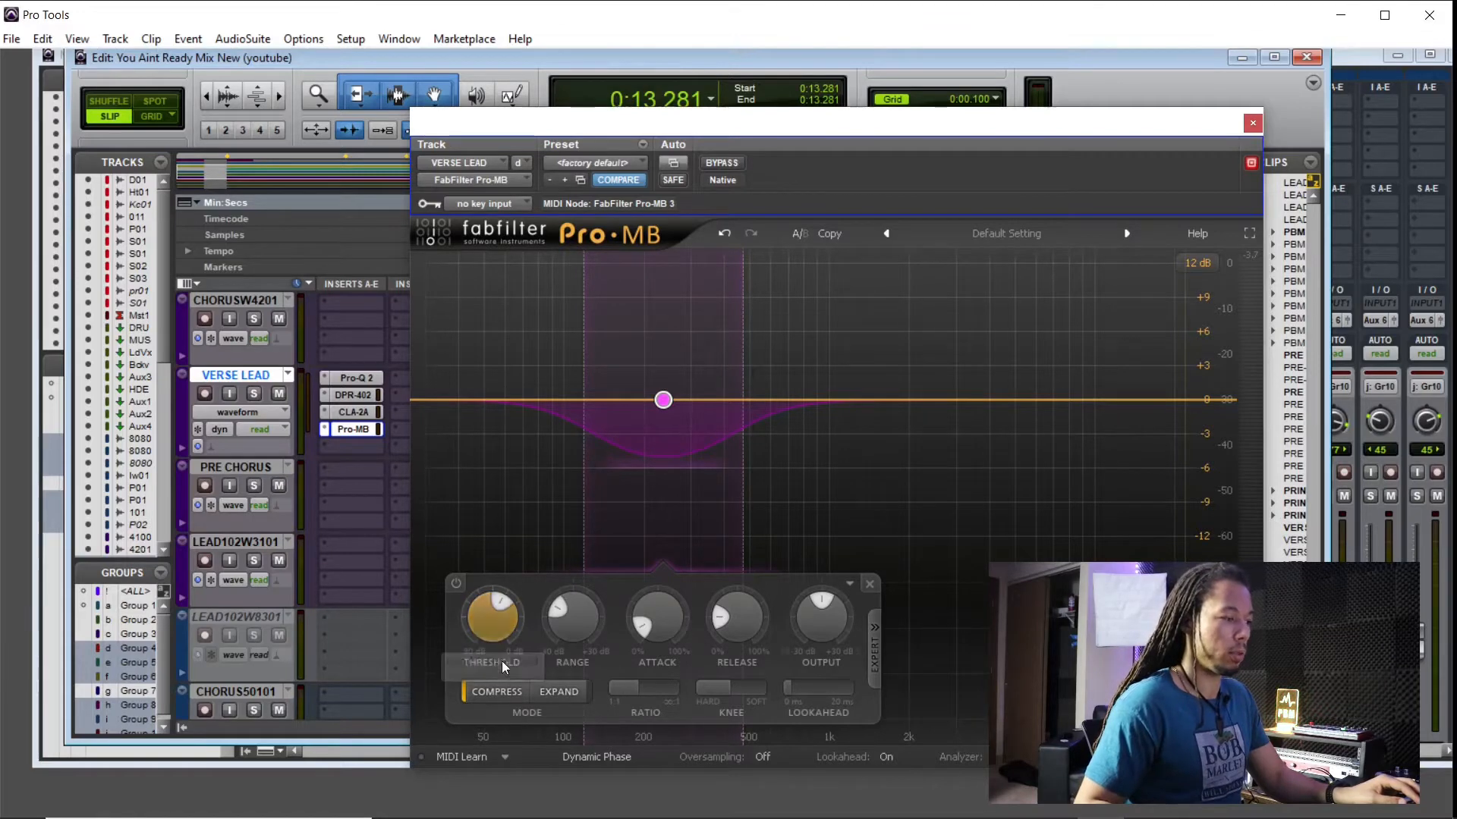
{"action": "mouse_move", "coordinate": [637, 692]}
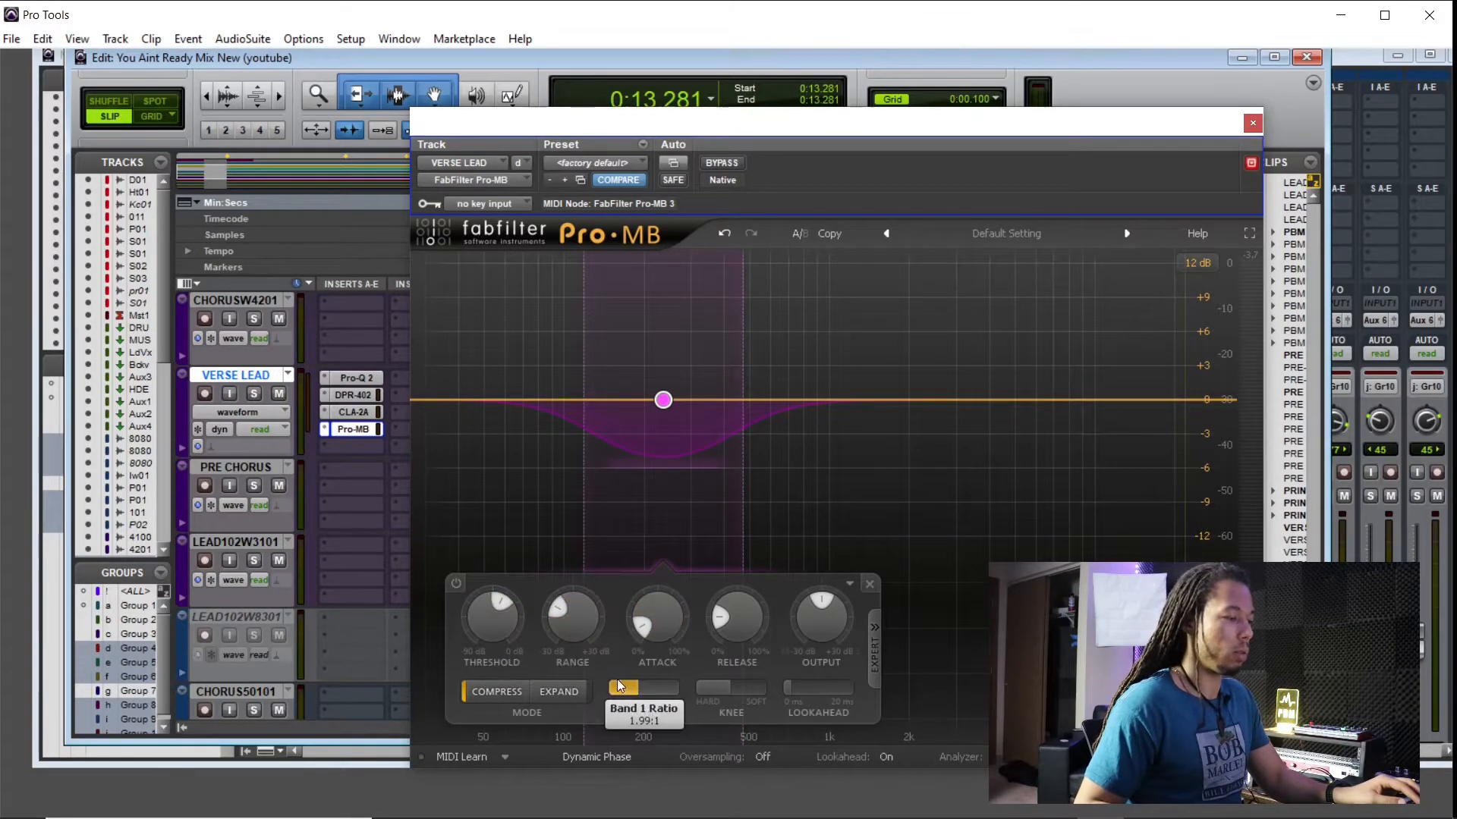
{"action": "mouse_move", "coordinate": [723, 686]}
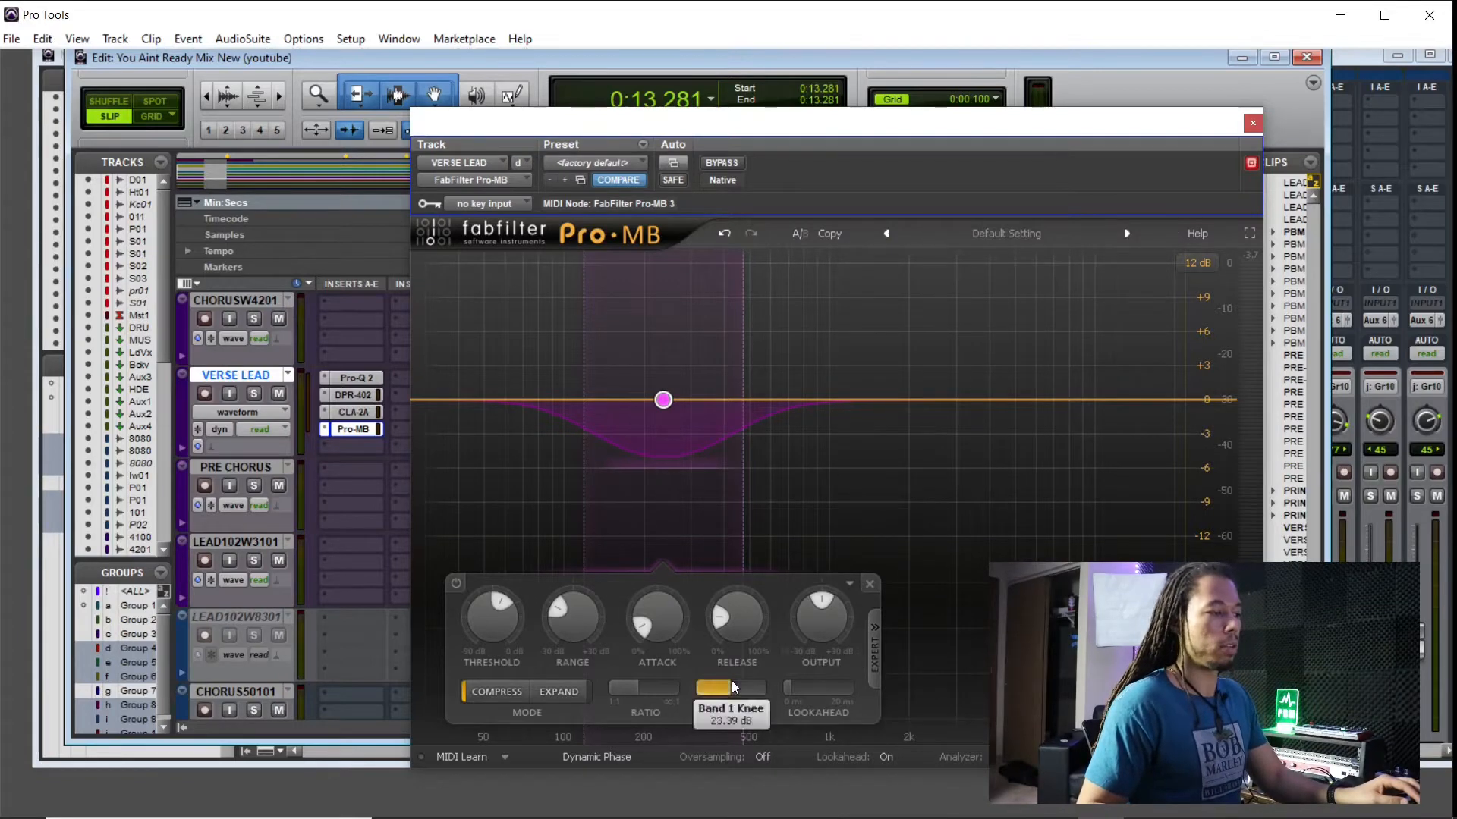
{"action": "mouse_move", "coordinate": [747, 329]}
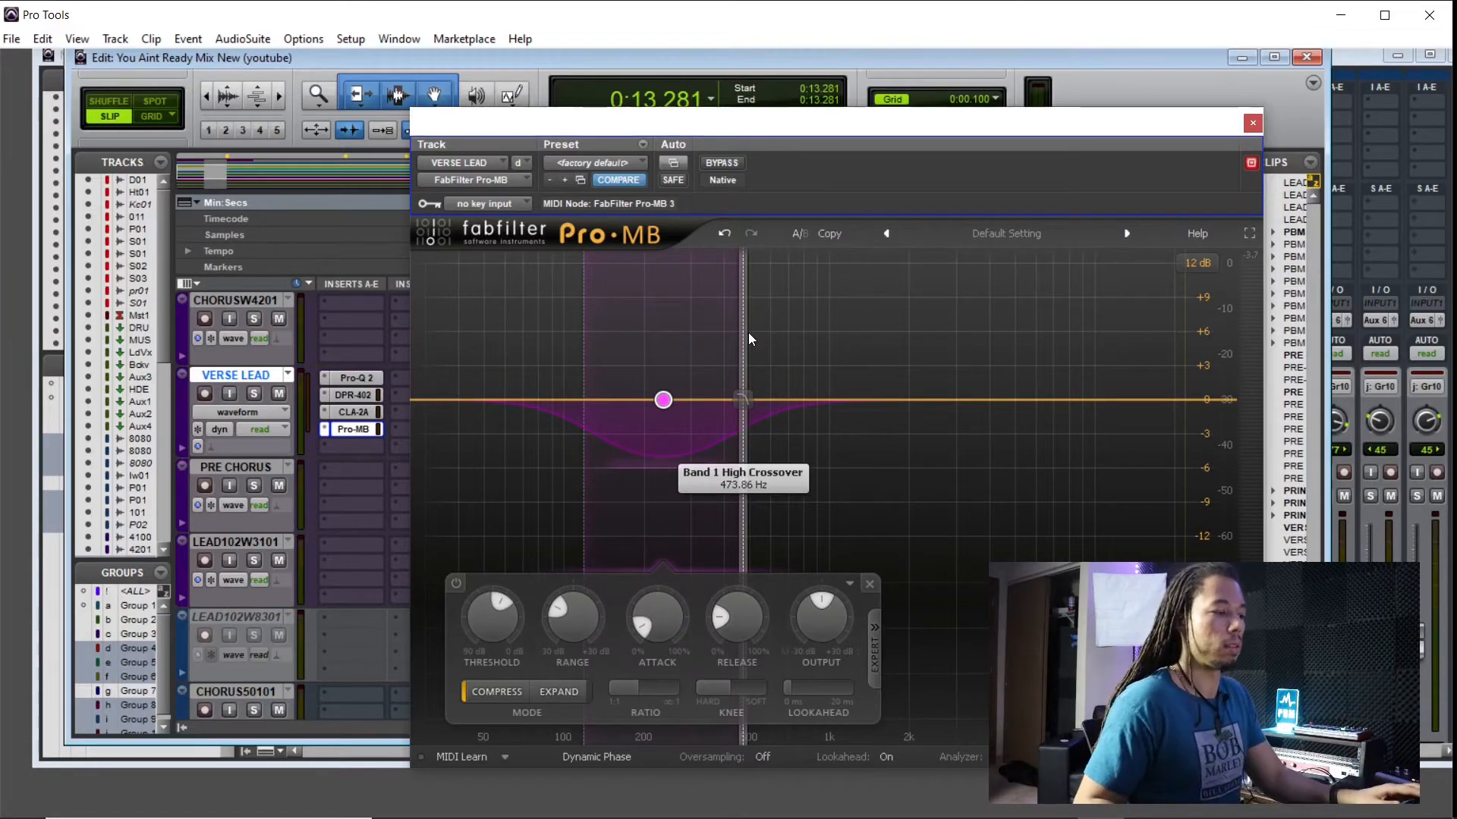
{"action": "mouse_move", "coordinate": [718, 631]}
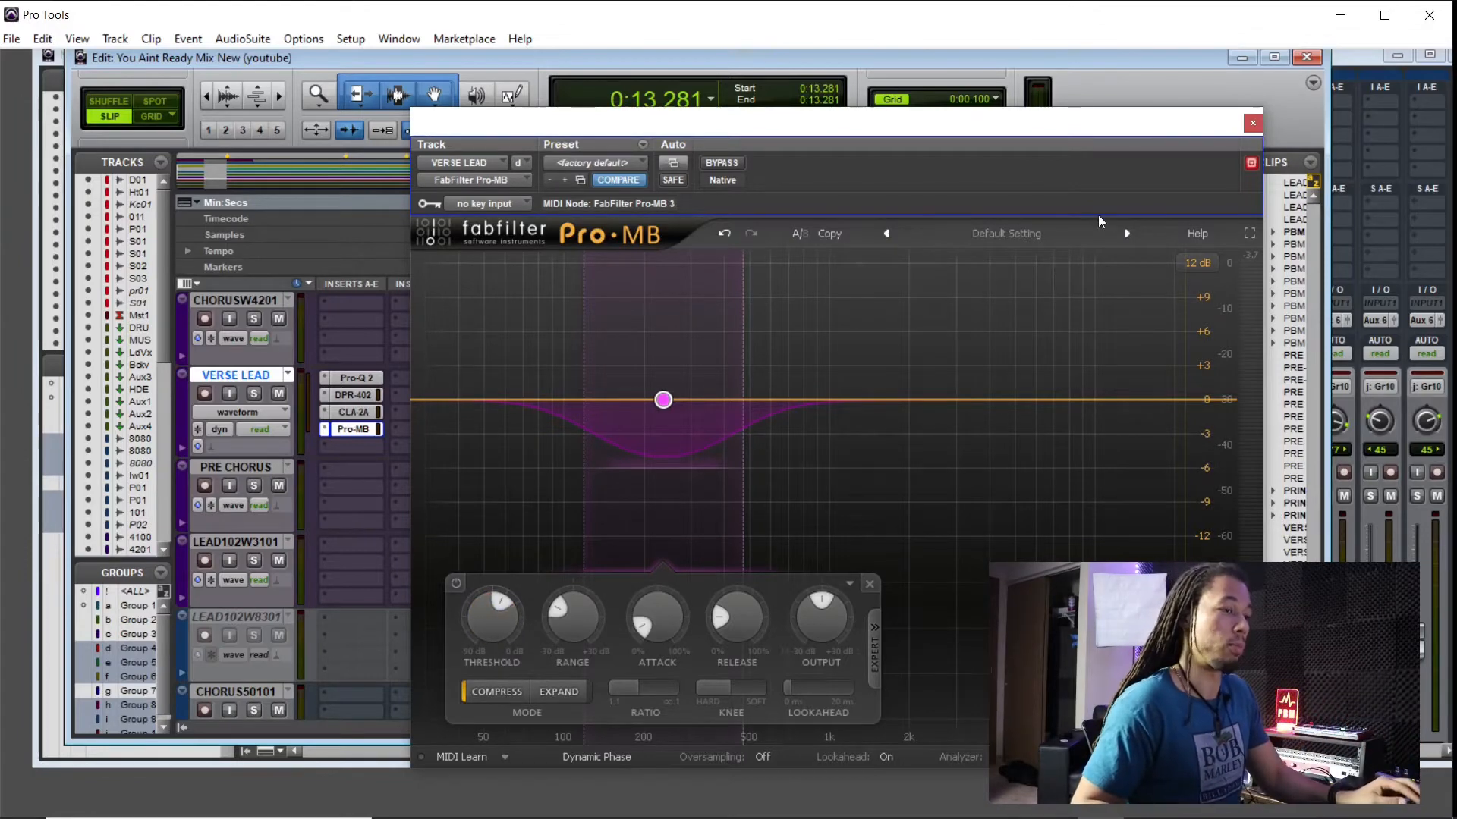
{"action": "left_click", "coordinate": [1253, 123]}
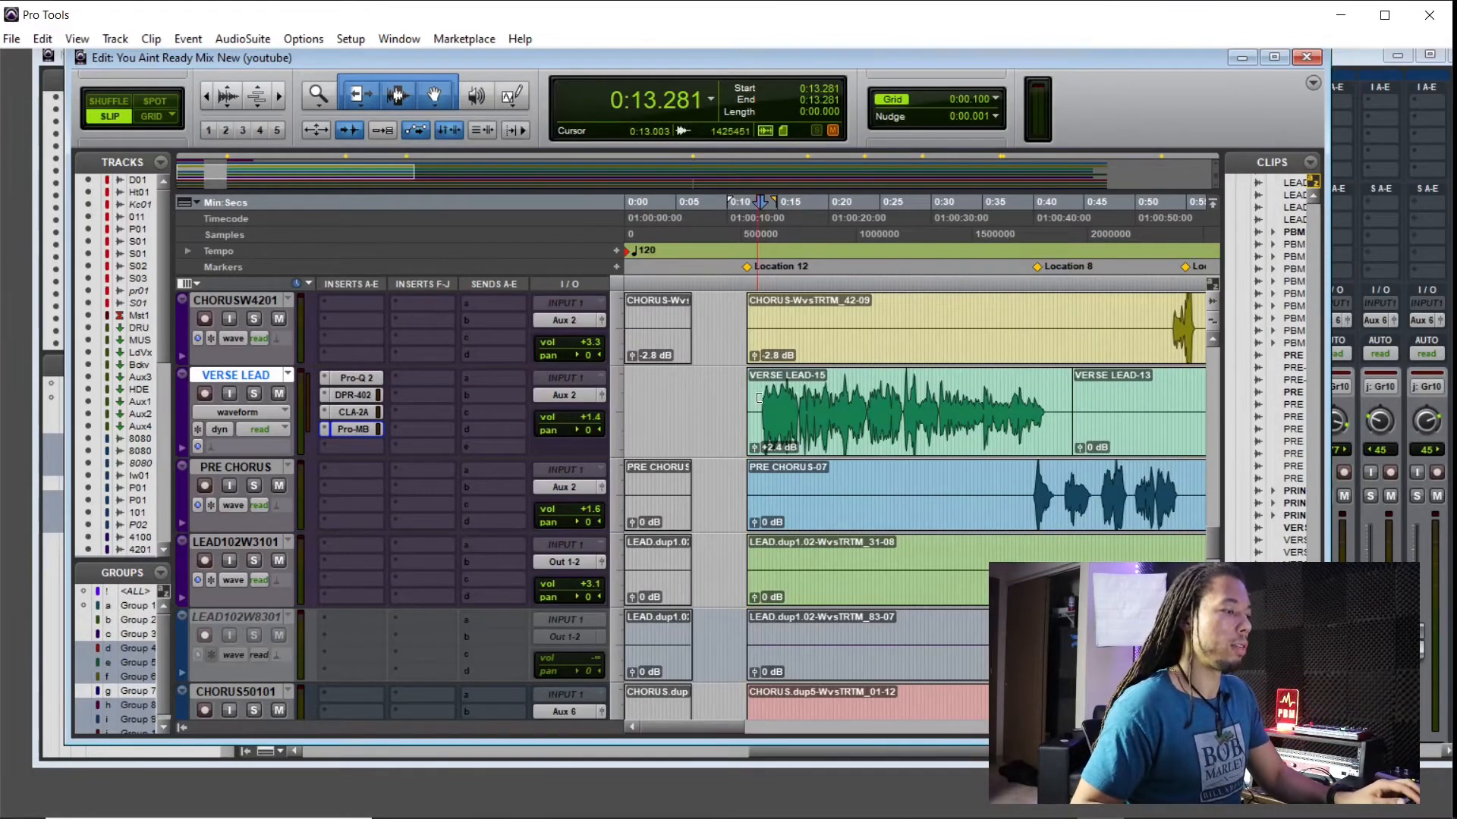
Step: Bypass Pro-MB on VERSE LEAD and play the verse from 0:12.910 to hear the uncompressed vocal
{"action": "left_click", "coordinate": [759, 397]}
{"action": "key", "text": "ctrl+z"}
{"action": "left_click", "coordinate": [763, 397]}
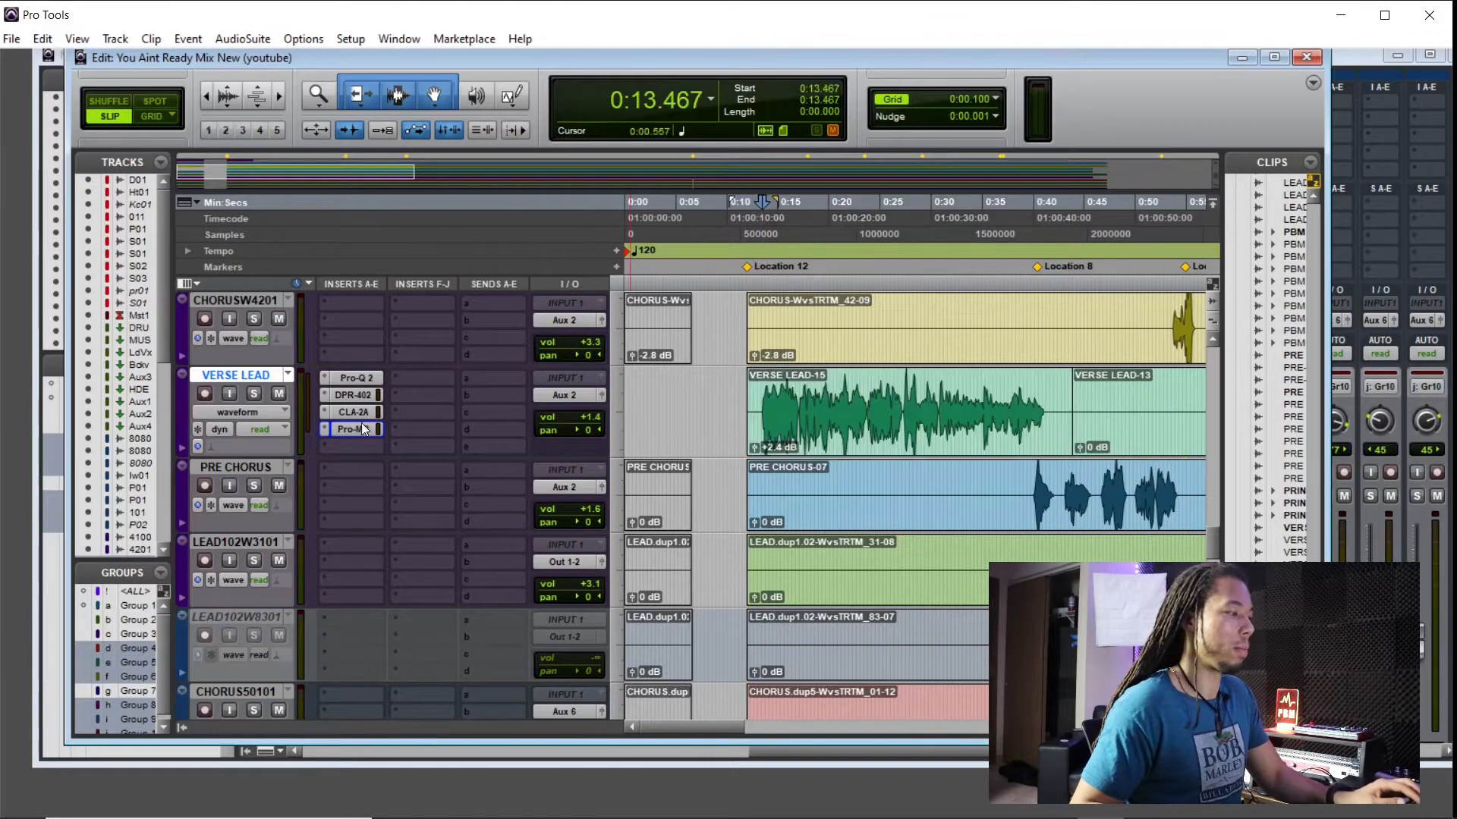
{"action": "left_click", "coordinate": [756, 310]}
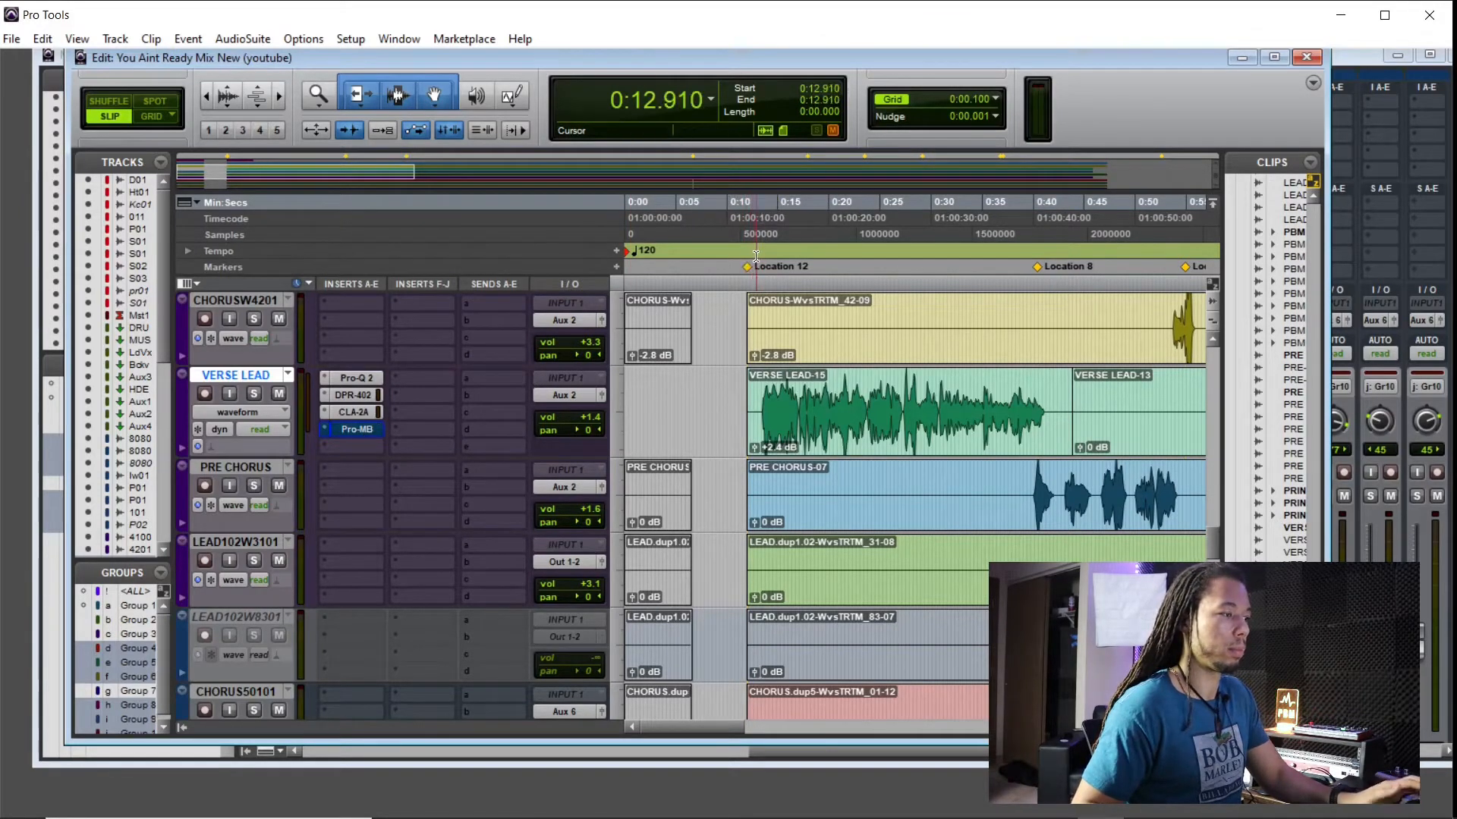
{"action": "key", "text": "space"}
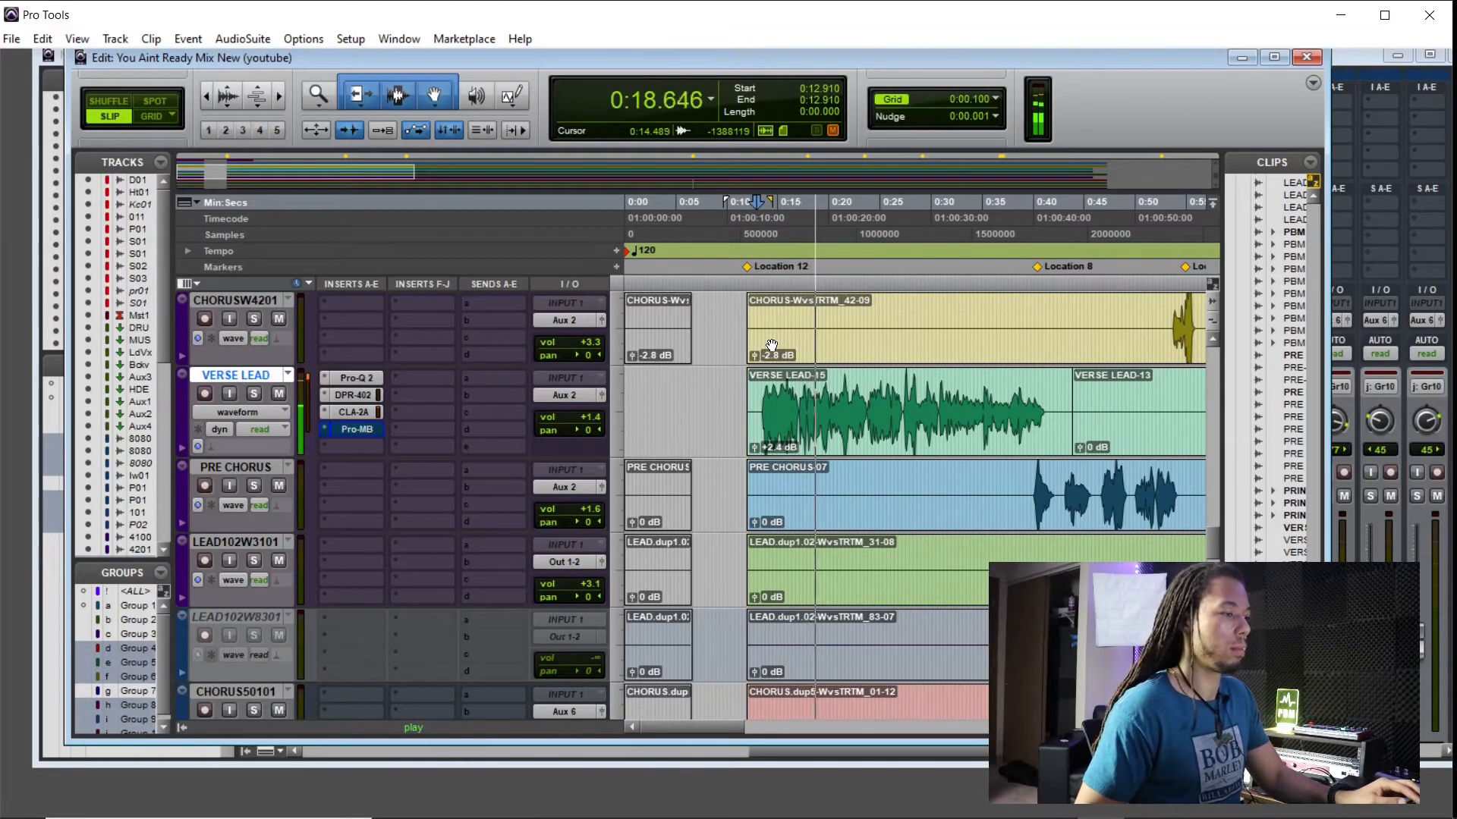
Step: Re-enable Pro-MB on VERSE LEAD and replay the verse from 0:13.096 for comparison
{"action": "left_click", "coordinate": [366, 431], "text": "ctrl"}
{"action": "key", "text": "space"}
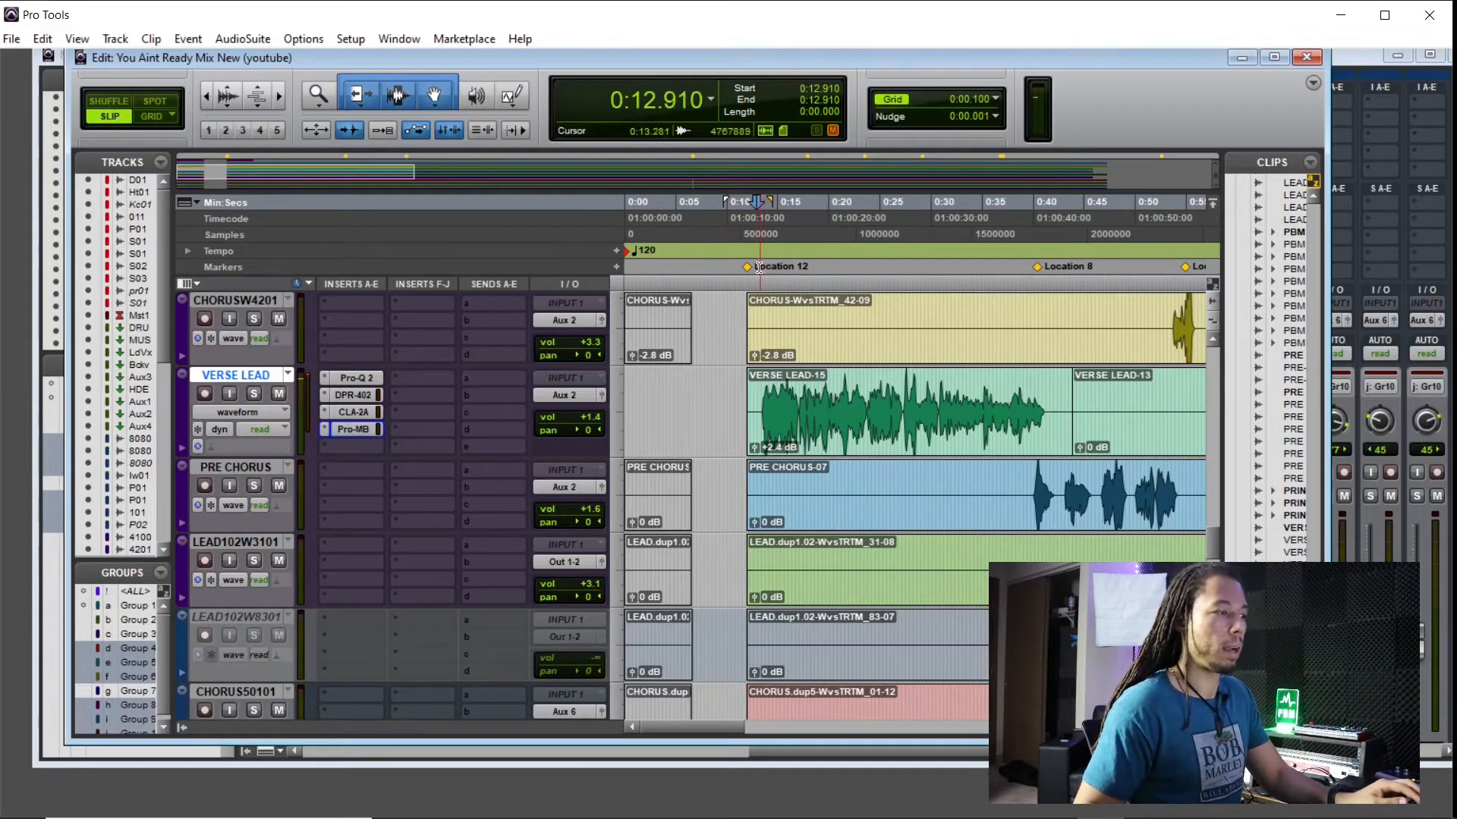
{"action": "key", "text": "space"}
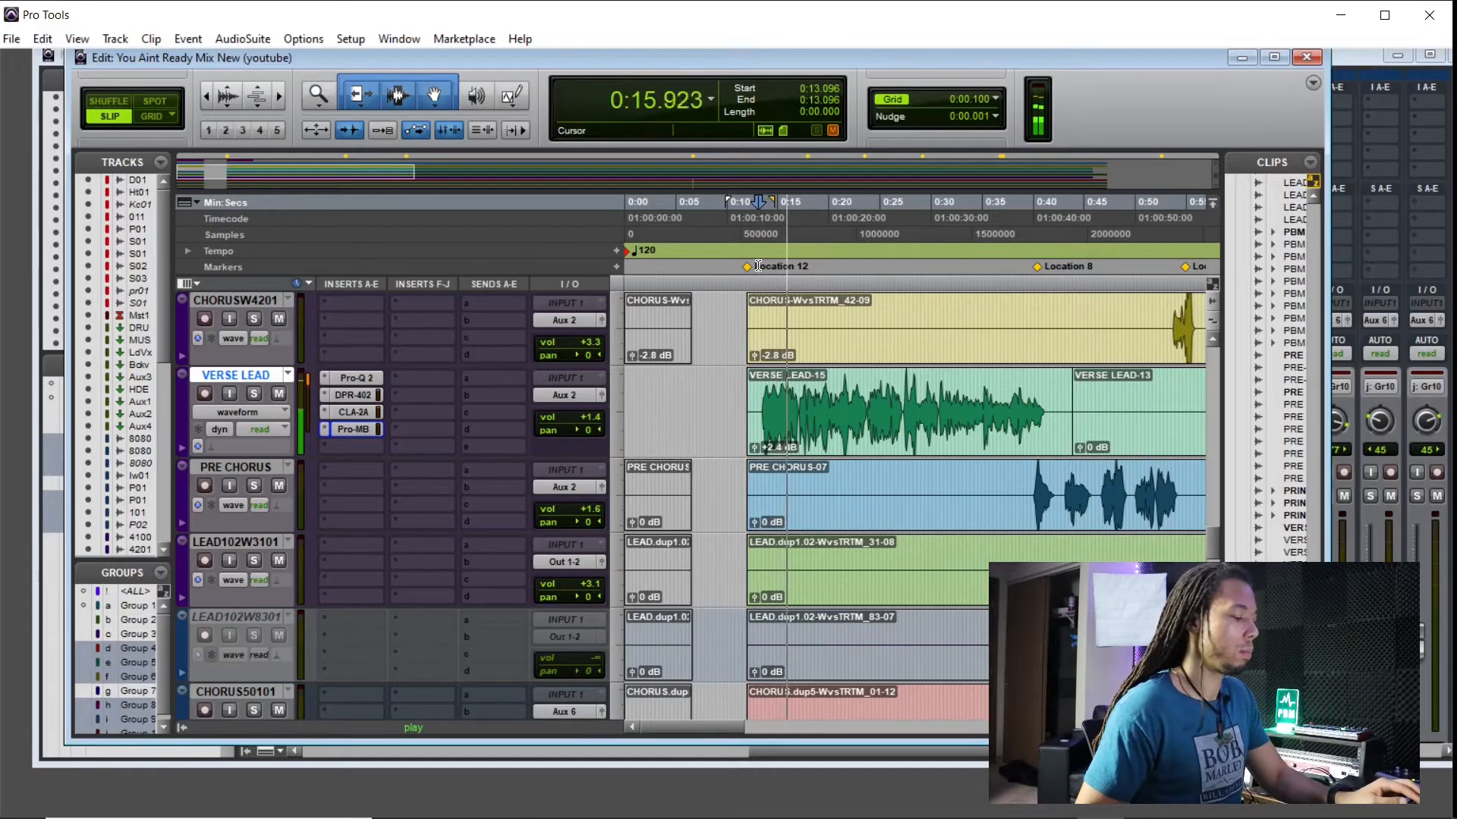
Step: Open Pro-MB on VERSE LEAD during playback, nudge band 1's lower crossover slightly down, close the plug-in and stop playback
{"action": "left_click", "coordinate": [353, 429]}
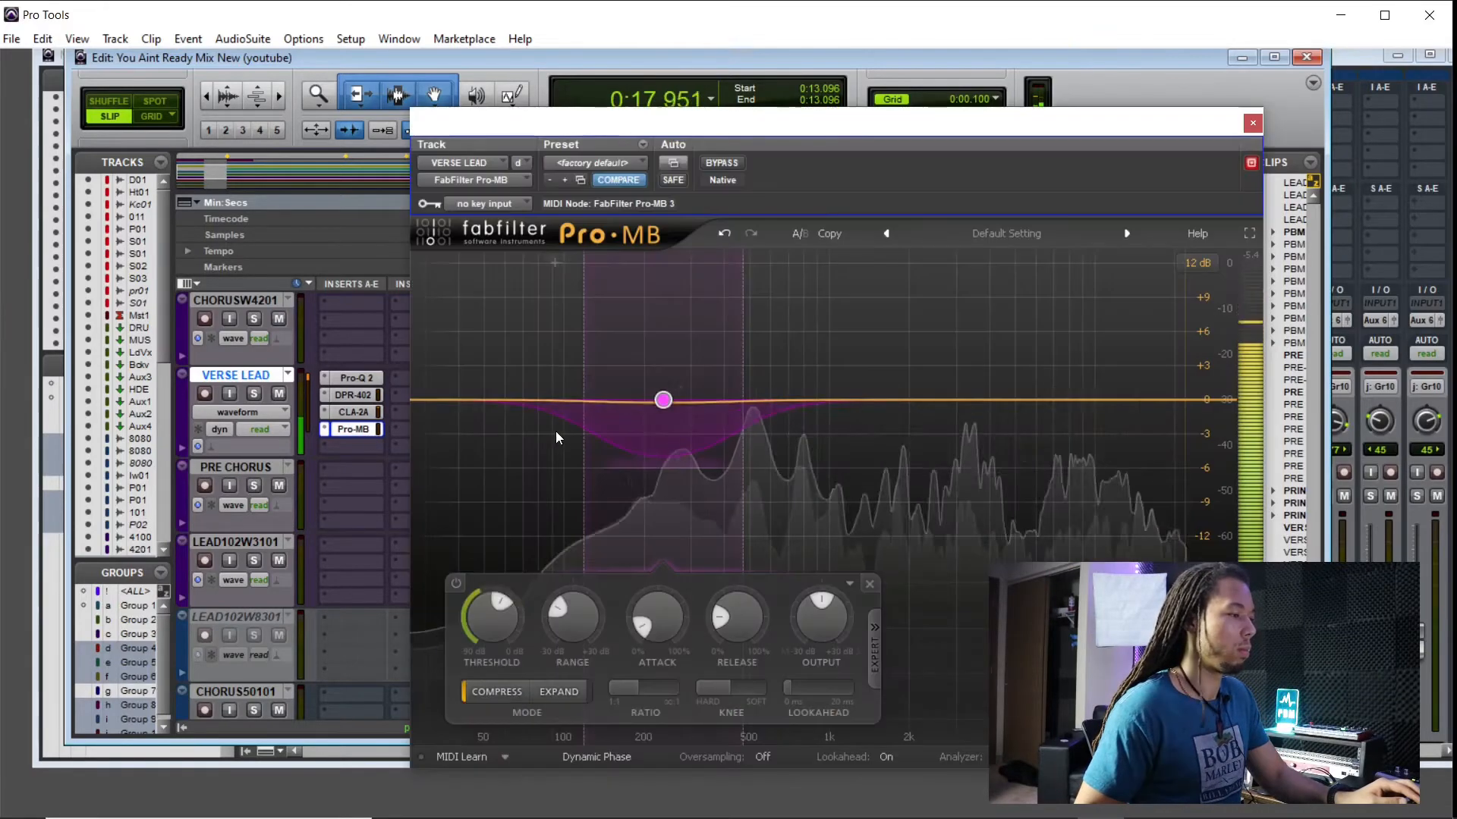
{"action": "left_click_drag", "start_coordinate": [581, 361], "coordinate": [577, 356]}
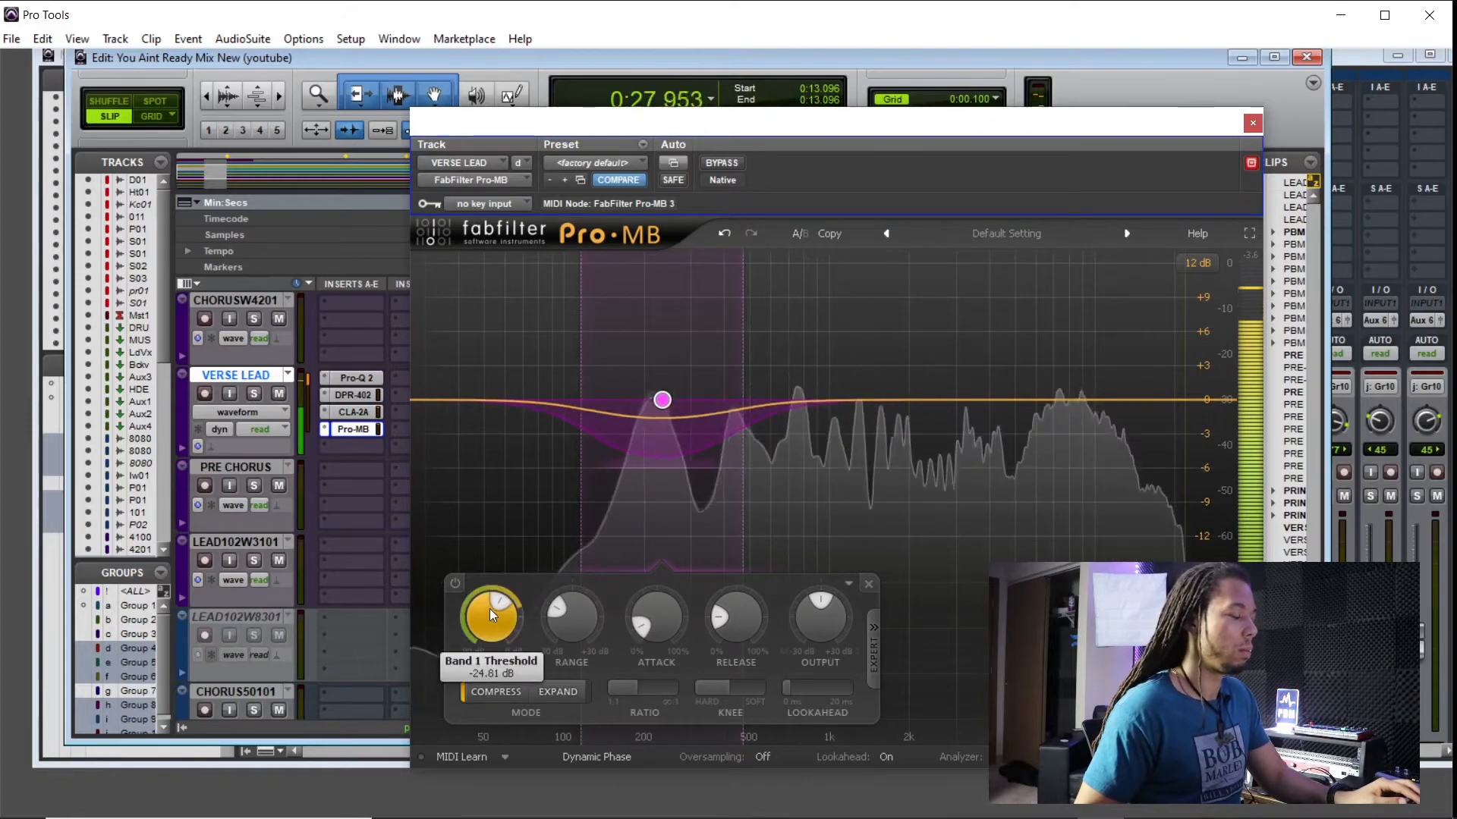
{"action": "left_click", "coordinate": [1252, 123]}
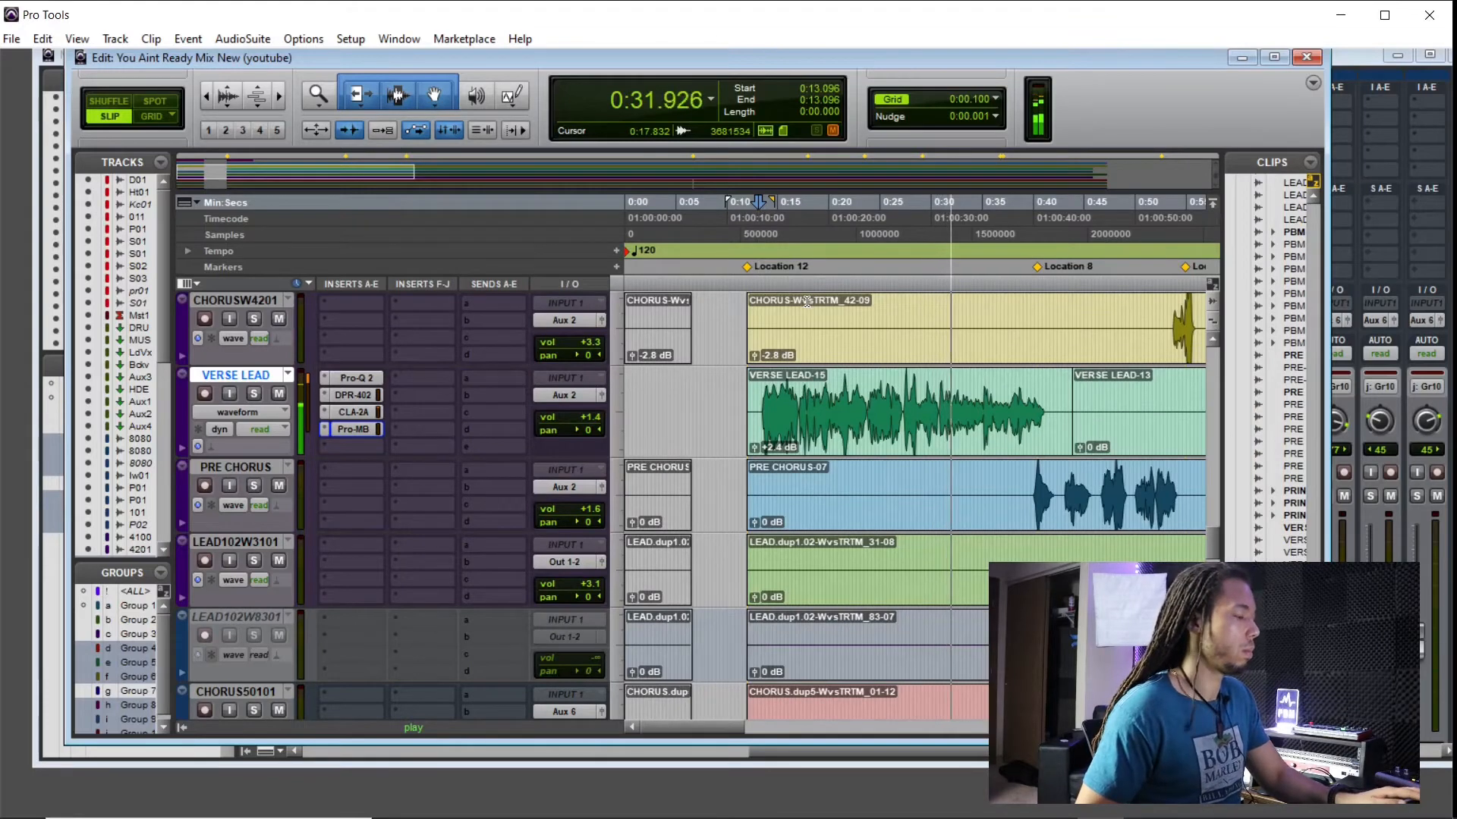
{"action": "key", "text": "space"}
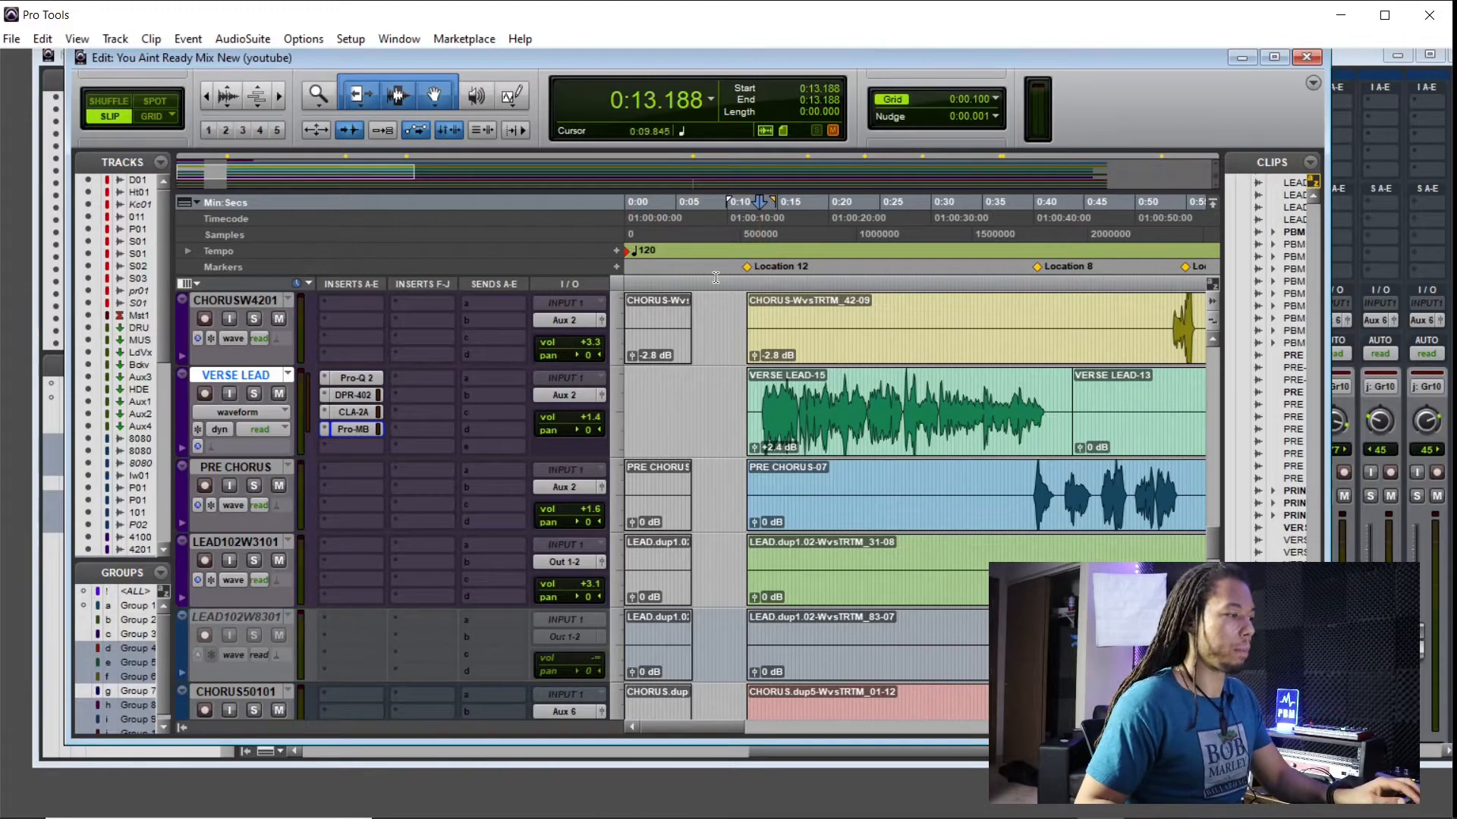
Step: Look over the aux, instrument and lead vocal channels in the Mix window, and return to the Edit window
{"action": "key", "text": "ctrl+equal"}
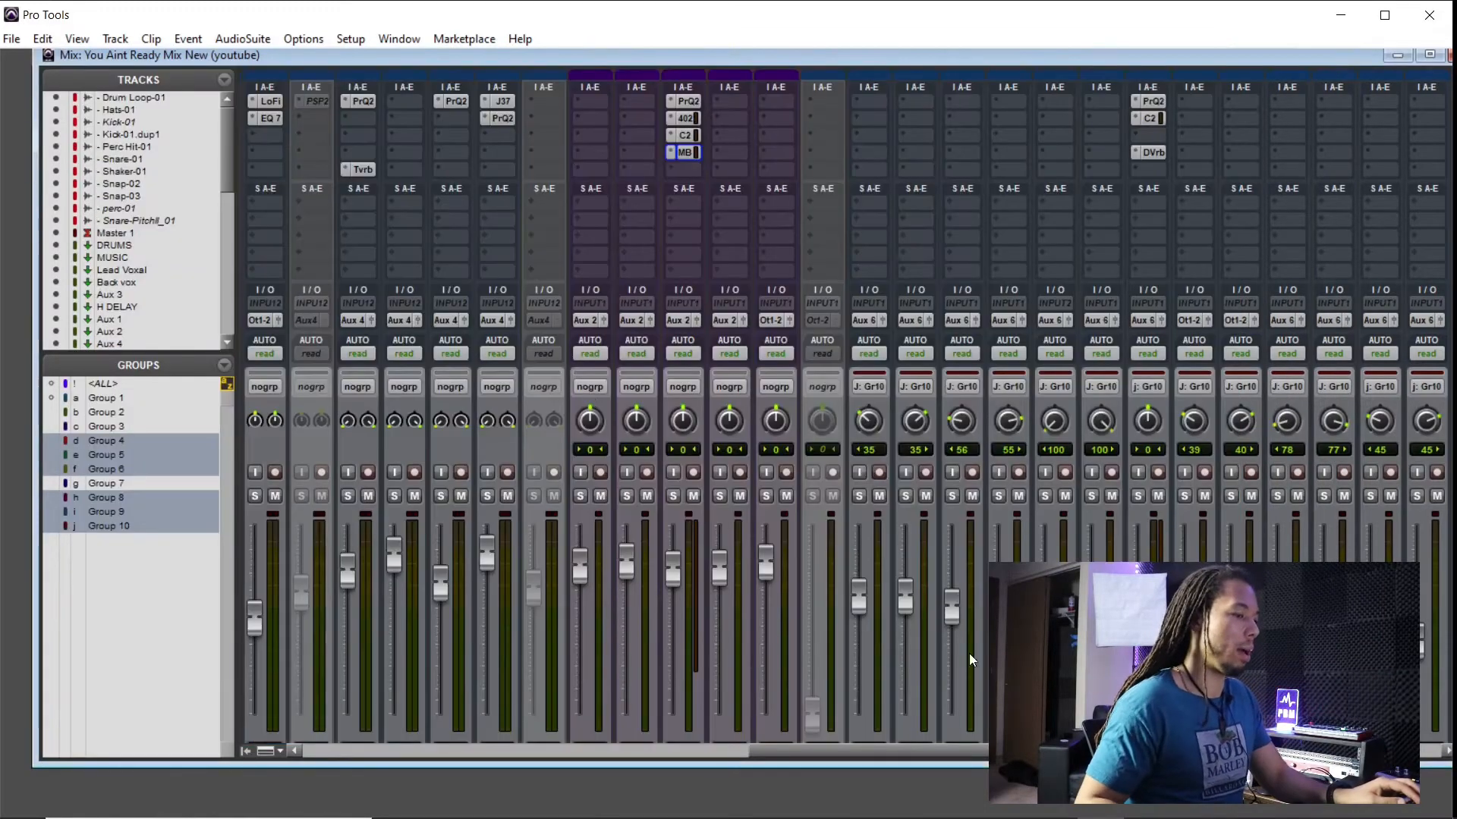
{"action": "left_click_drag", "start_coordinate": [1024, 751], "coordinate": [780, 758]}
{"action": "scroll", "coordinate": [674, 549], "scroll_direction": "down", "scroll_amount": 2}
{"action": "scroll", "coordinate": [673, 548], "scroll_direction": "down", "scroll_amount": 2}
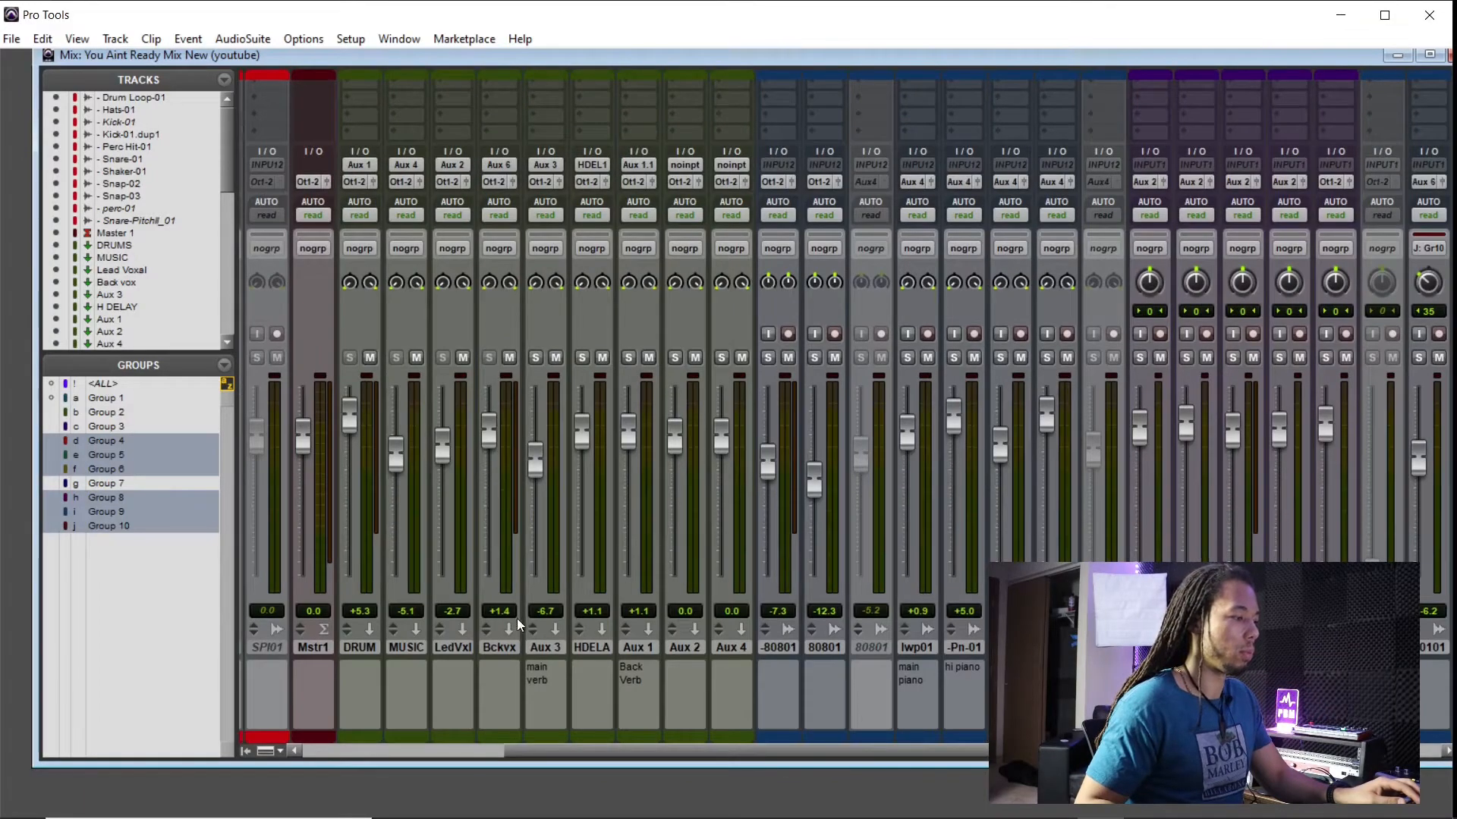
{"action": "scroll", "coordinate": [438, 643], "scroll_direction": "up", "scroll_amount": 3}
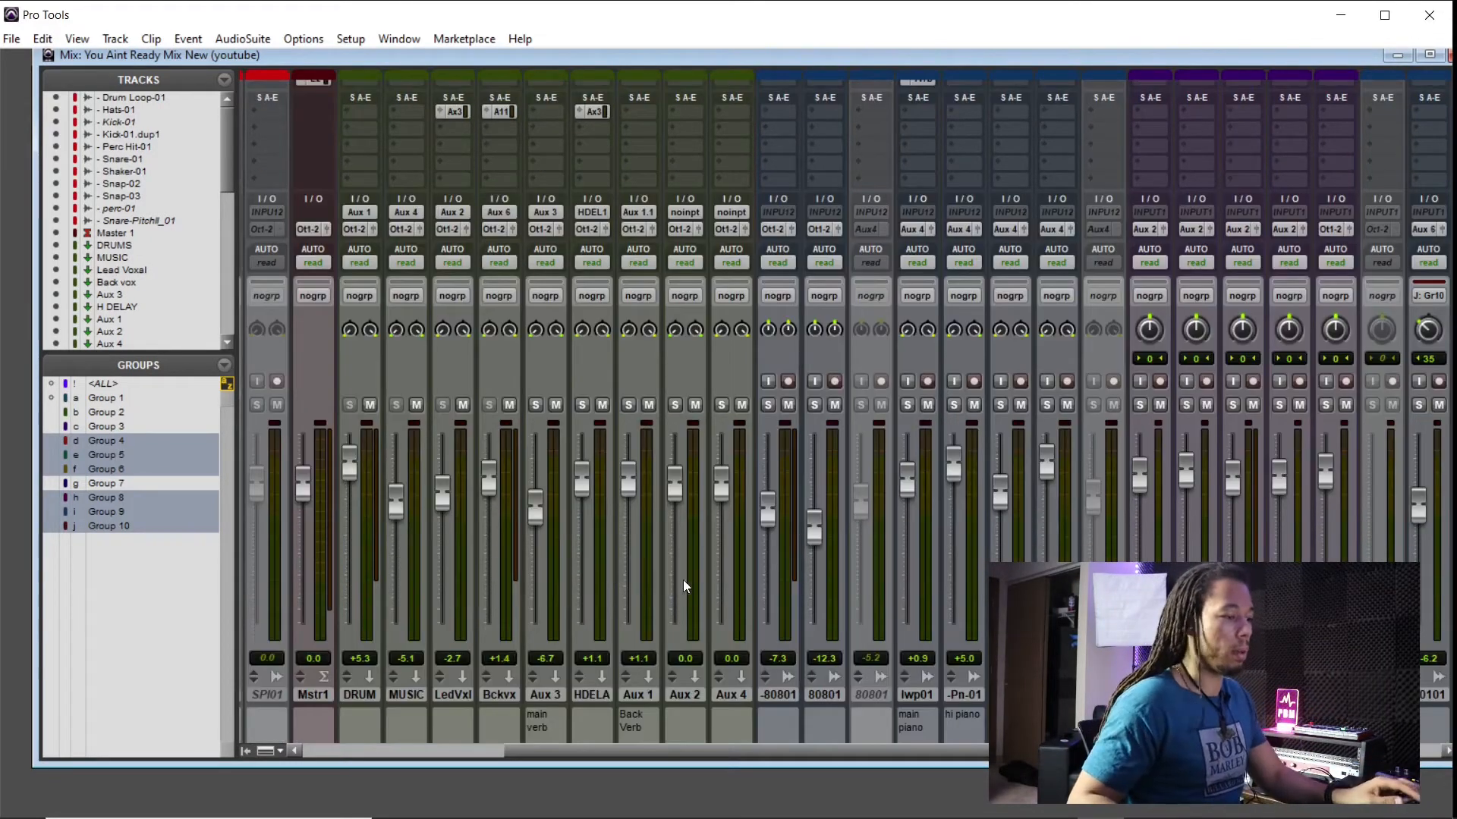
{"action": "left_click_drag", "start_coordinate": [904, 748], "coordinate": [1031, 748]}
{"action": "scroll", "coordinate": [928, 541], "scroll_direction": "up", "scroll_amount": 3}
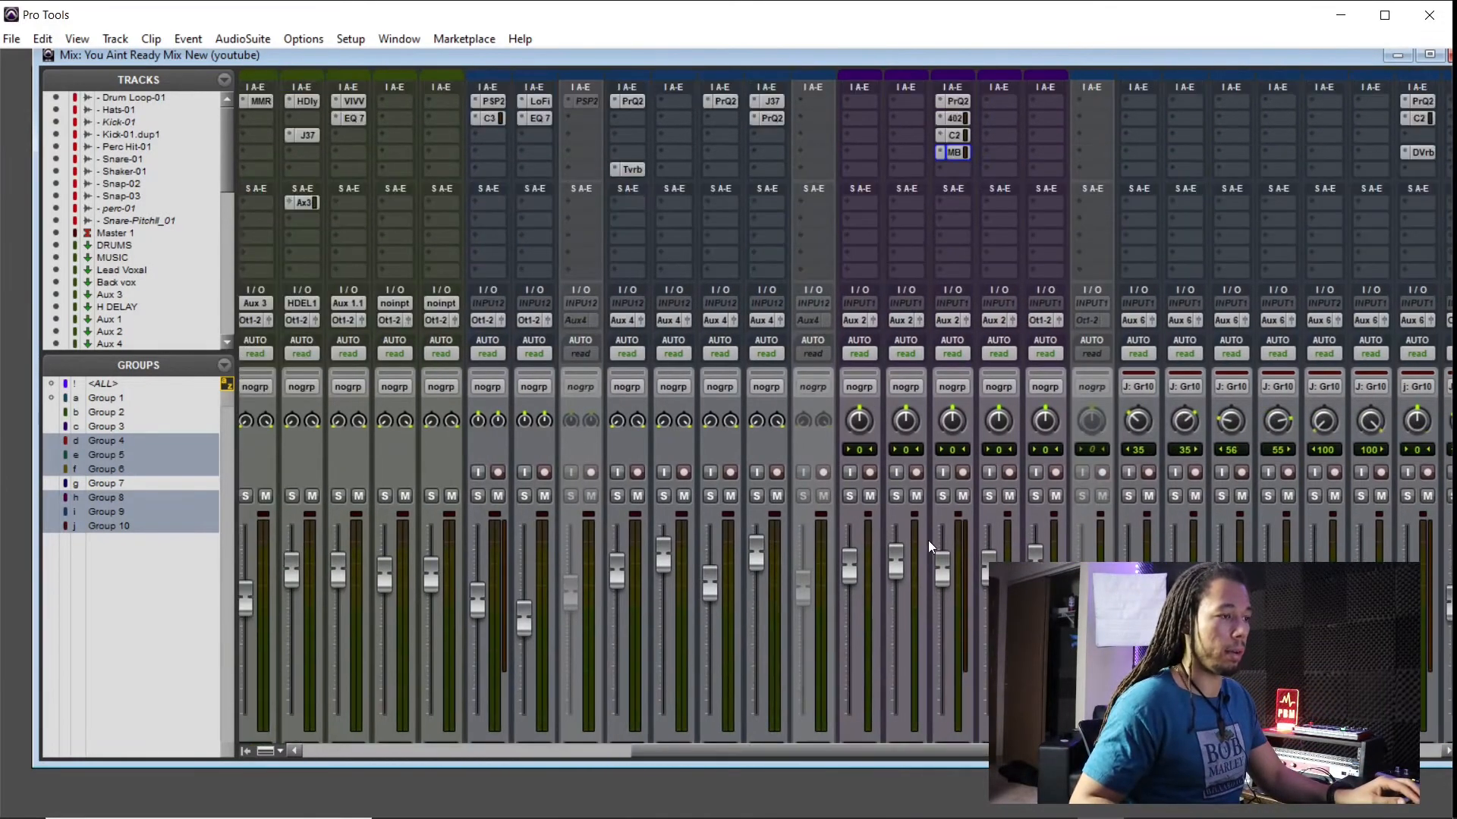
{"action": "key", "text": "ctrl+equal"}
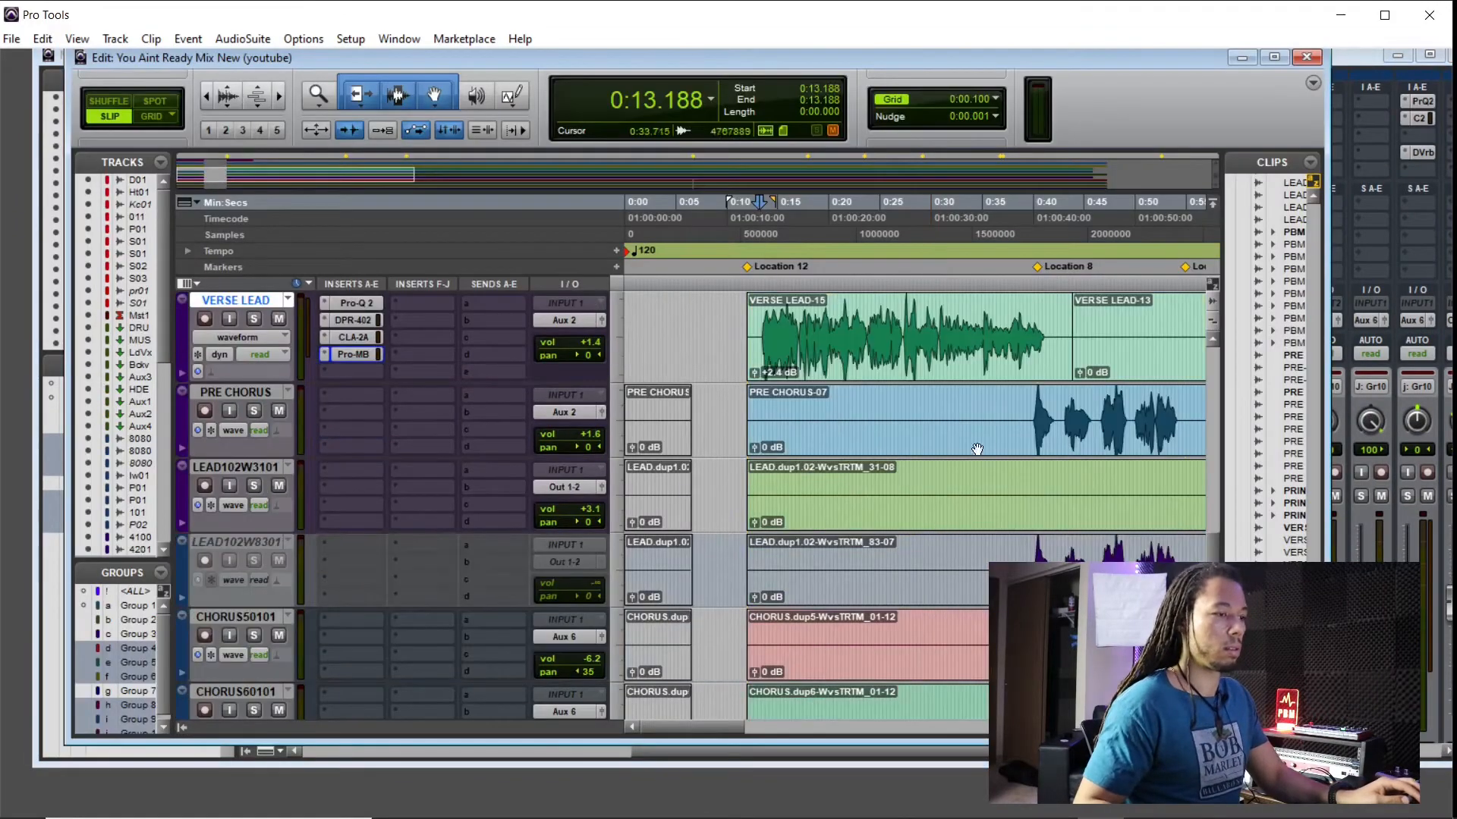
Step: Play the unprocessed PRE CHORUS vocal from 0:39.659 and stop playback
{"action": "scroll", "coordinate": [892, 425], "scroll_direction": "right", "scroll_amount": 5}
{"action": "left_click", "coordinate": [756, 248]}
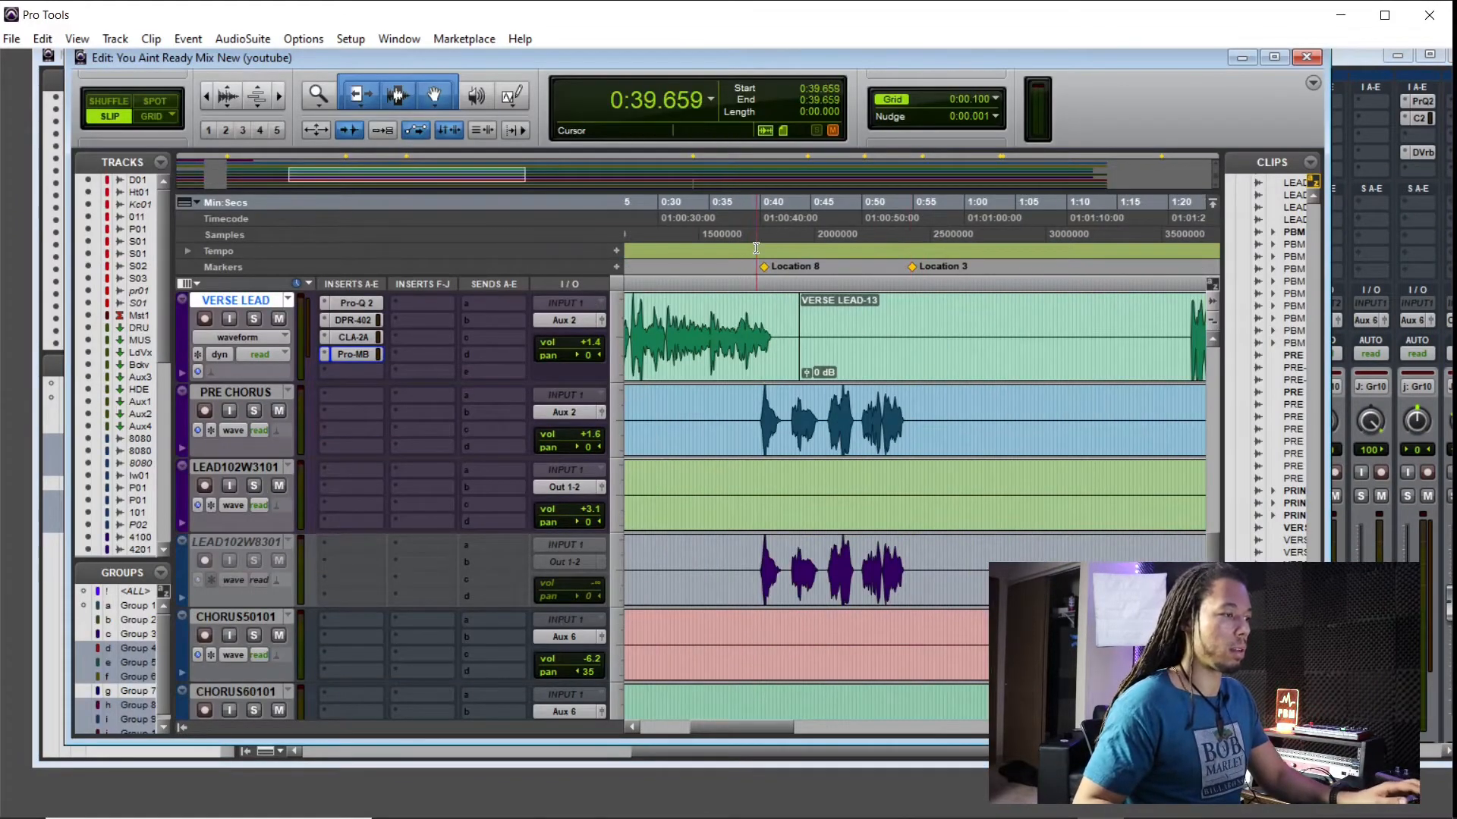
{"action": "key", "text": "space"}
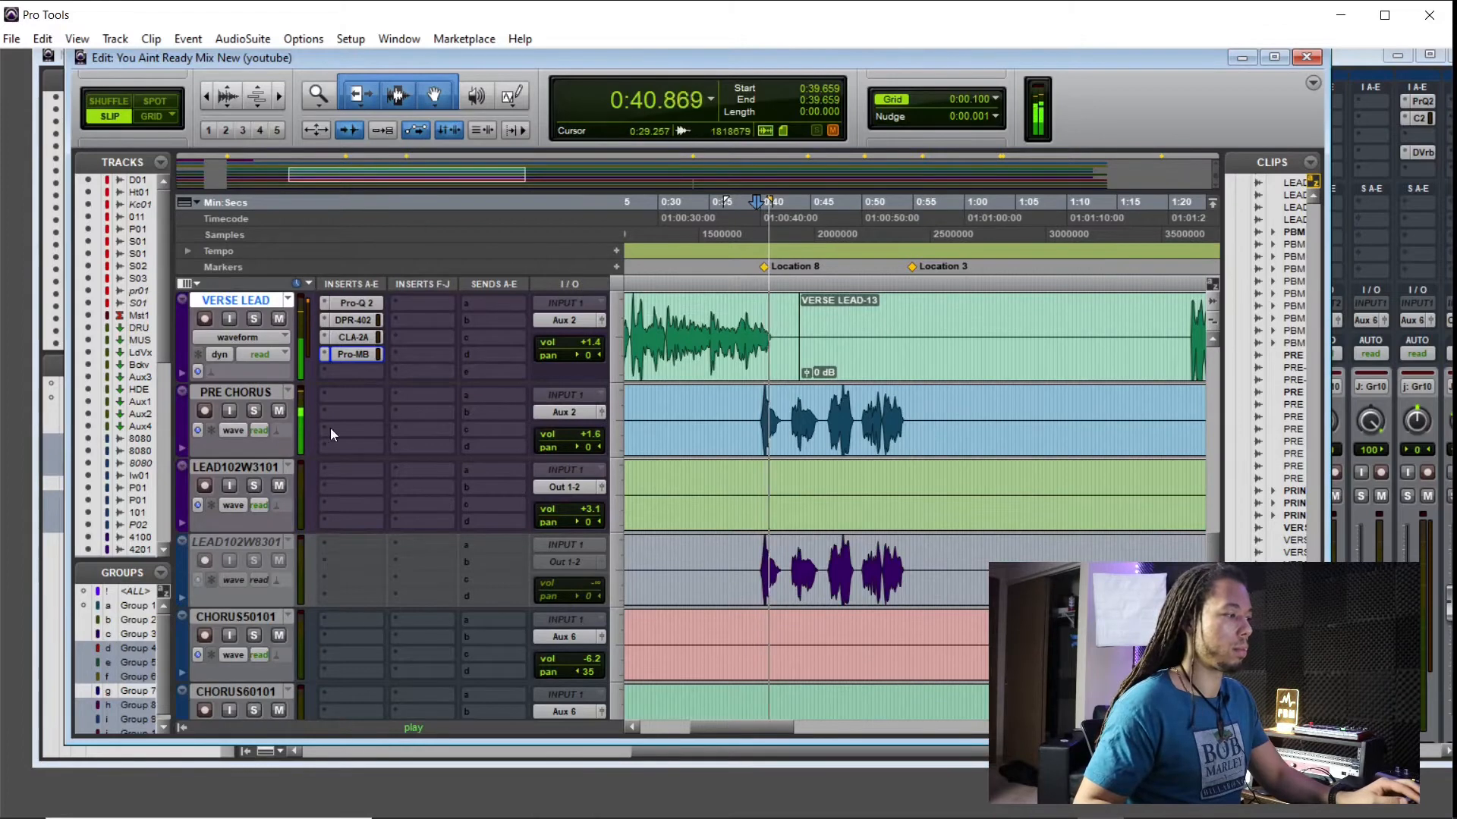
{"action": "key", "text": "space"}
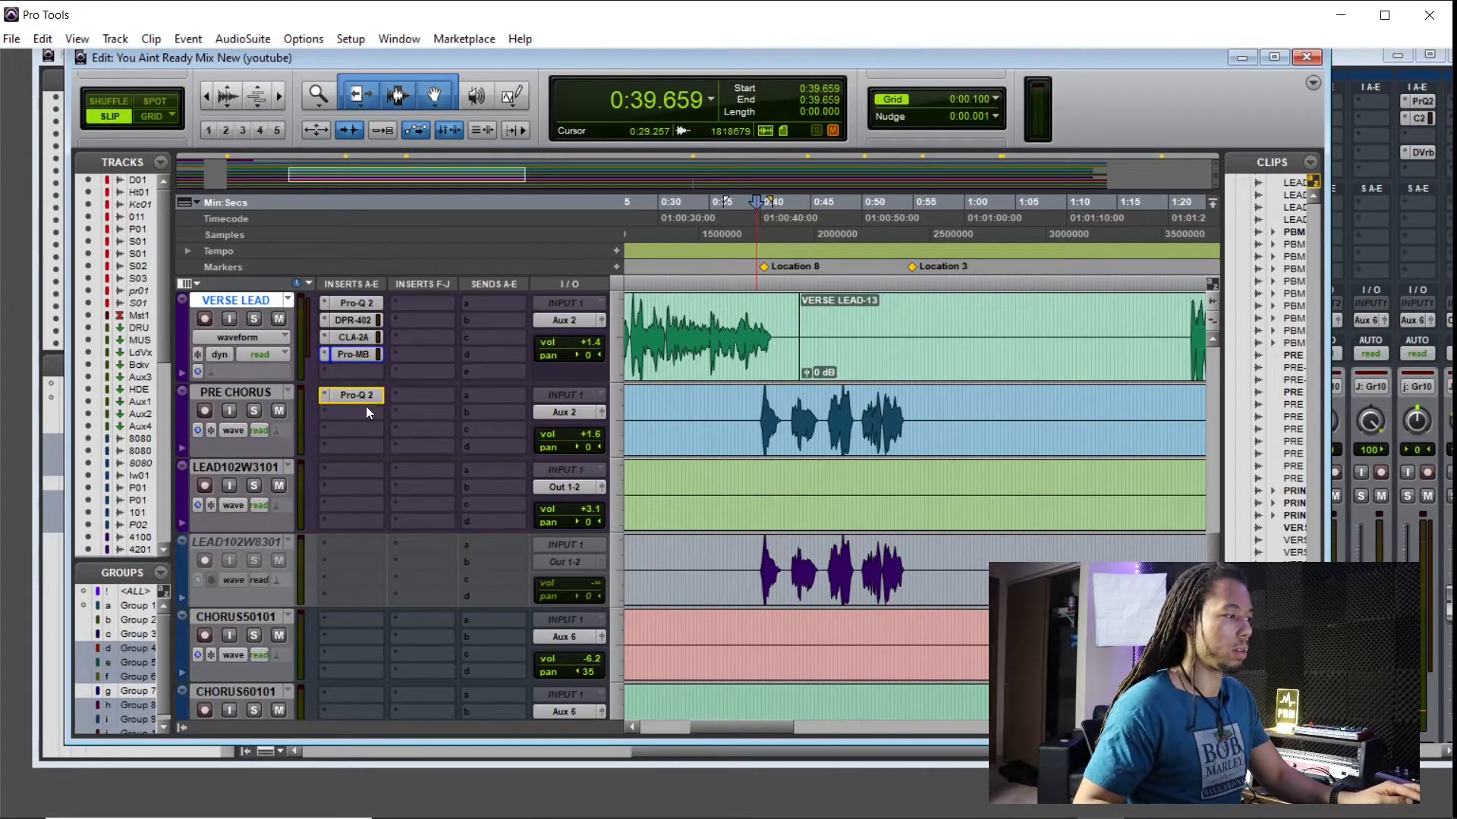
Step: Copy the Pro-Q 2, DPR-402, CLA-2A and Pro-MB inserts from VERSE LEAD to PRE CHORUS, and make the PRE CHORUS track taller
{"action": "left_click_drag", "start_coordinate": [366, 408], "coordinate": [363, 442]}
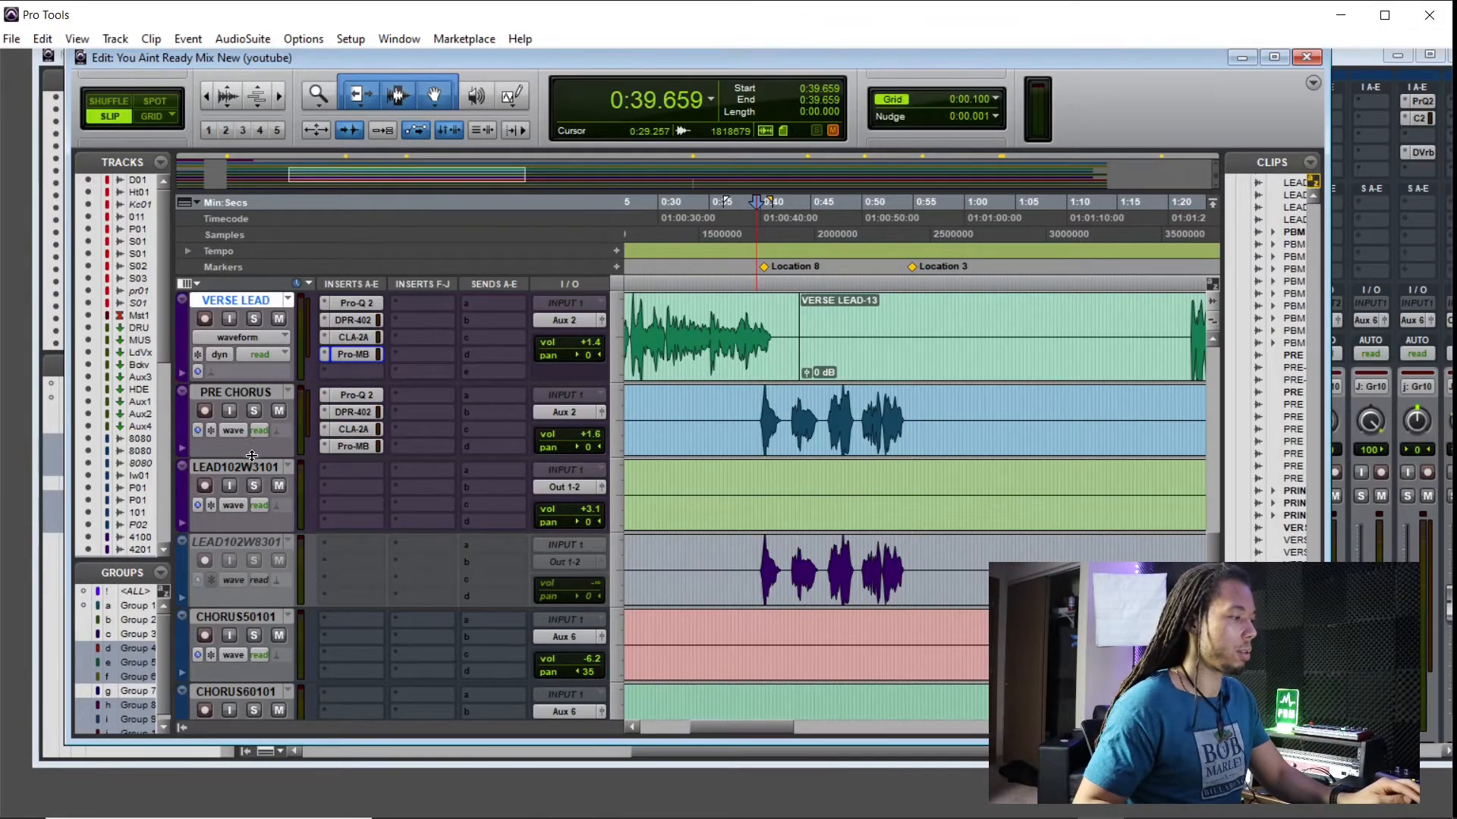
{"action": "left_click_drag", "start_coordinate": [251, 455], "coordinate": [462, 472]}
Step: Play the pre-chorus from 0:42.446 and mute the Group 10 vocal channels in the Mix window
{"action": "left_click", "coordinate": [784, 251]}
{"action": "key", "text": "space"}
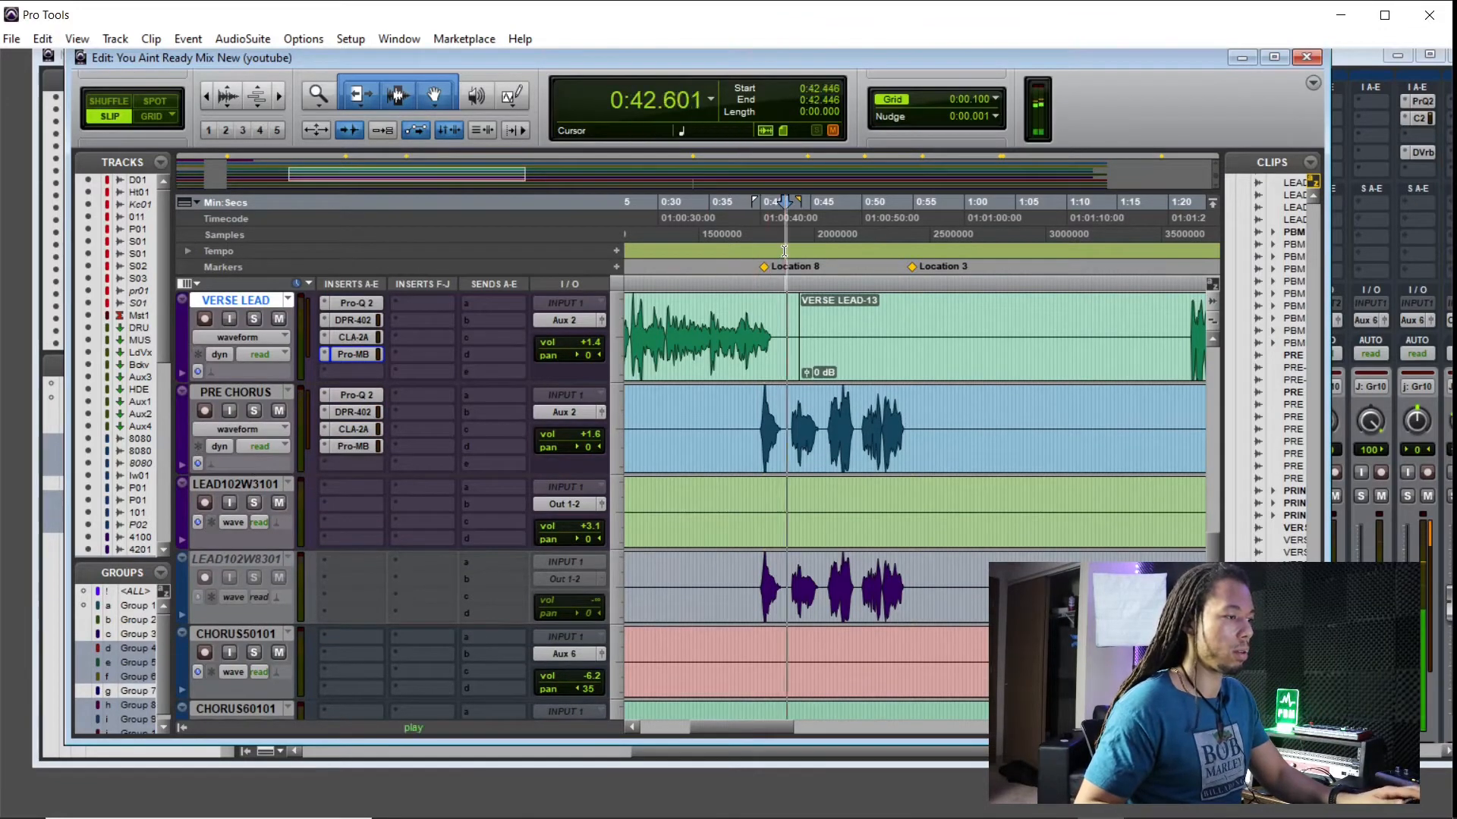
{"action": "key", "text": "ctrl+equal"}
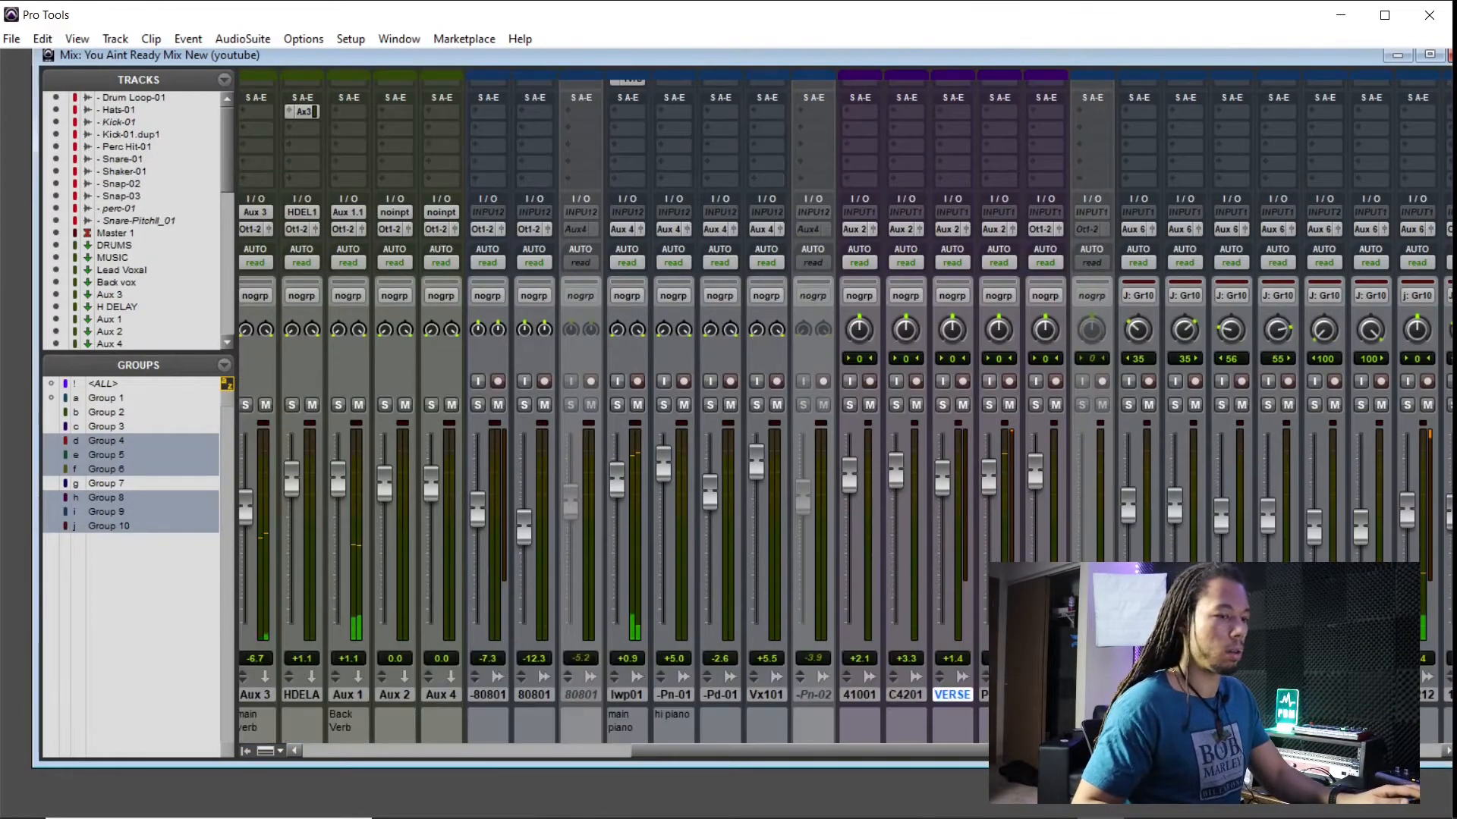
{"action": "left_click_drag", "start_coordinate": [938, 749], "coordinate": [1088, 750]}
{"action": "scroll", "coordinate": [846, 410], "scroll_direction": "up", "scroll_amount": 3}
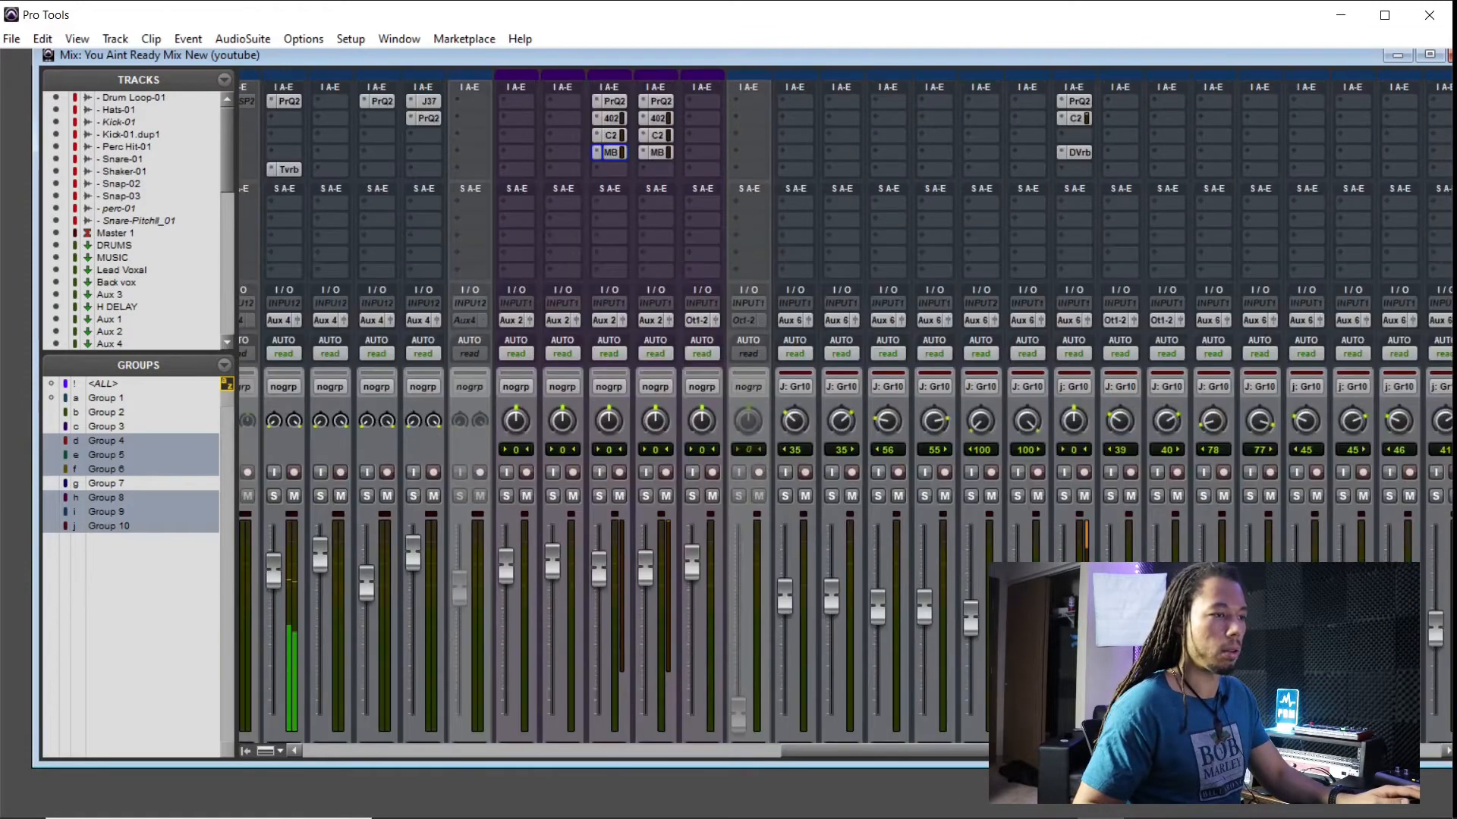
{"action": "left_click", "coordinate": [1085, 496]}
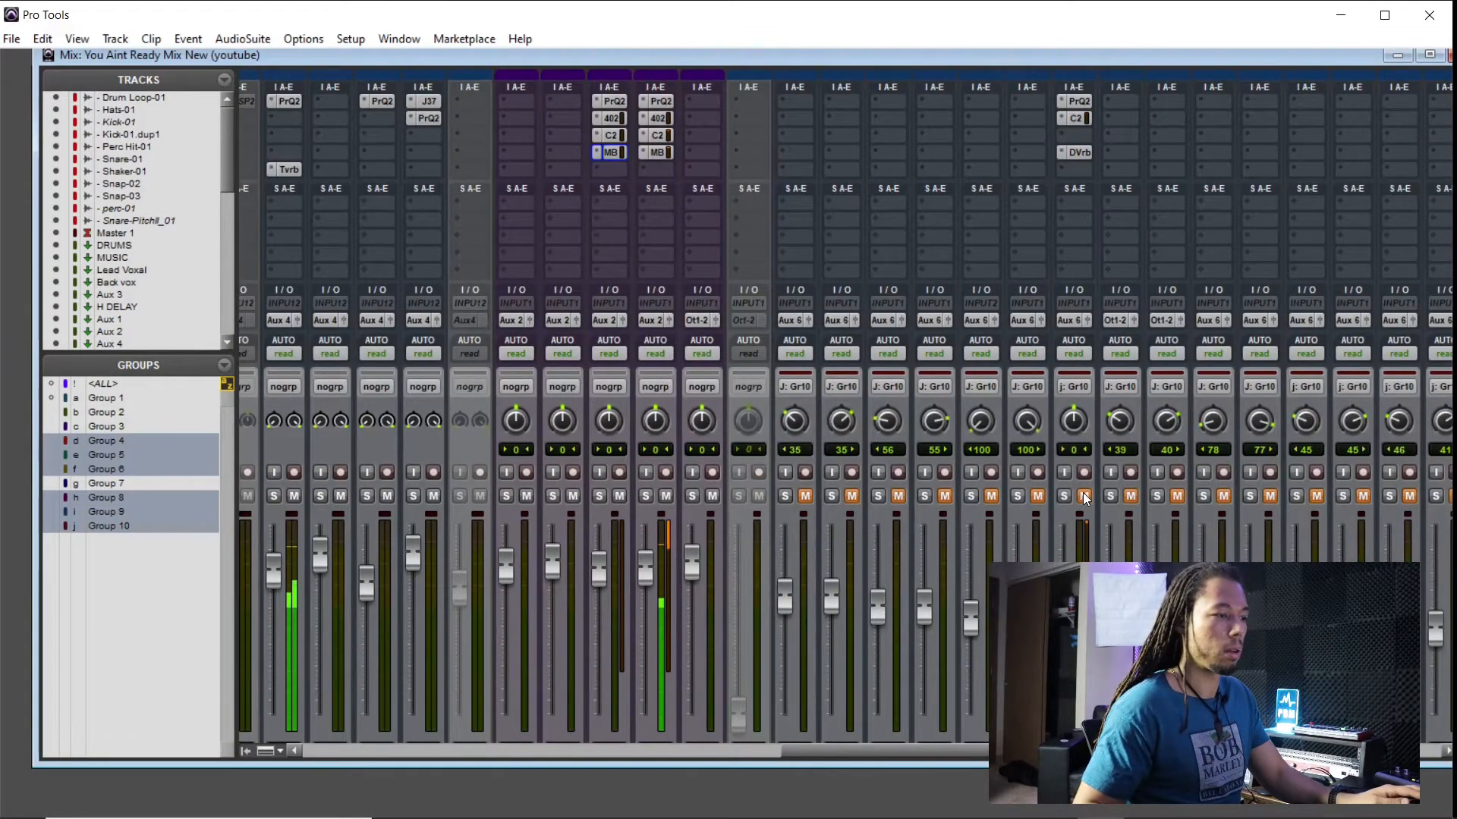
Step: Raise the PRE CHORUS volume to +1.9 dB while the song plays, check the vocal channels, and return to the Edit window
{"action": "scroll", "coordinate": [722, 584], "scroll_direction": "down", "scroll_amount": 4}
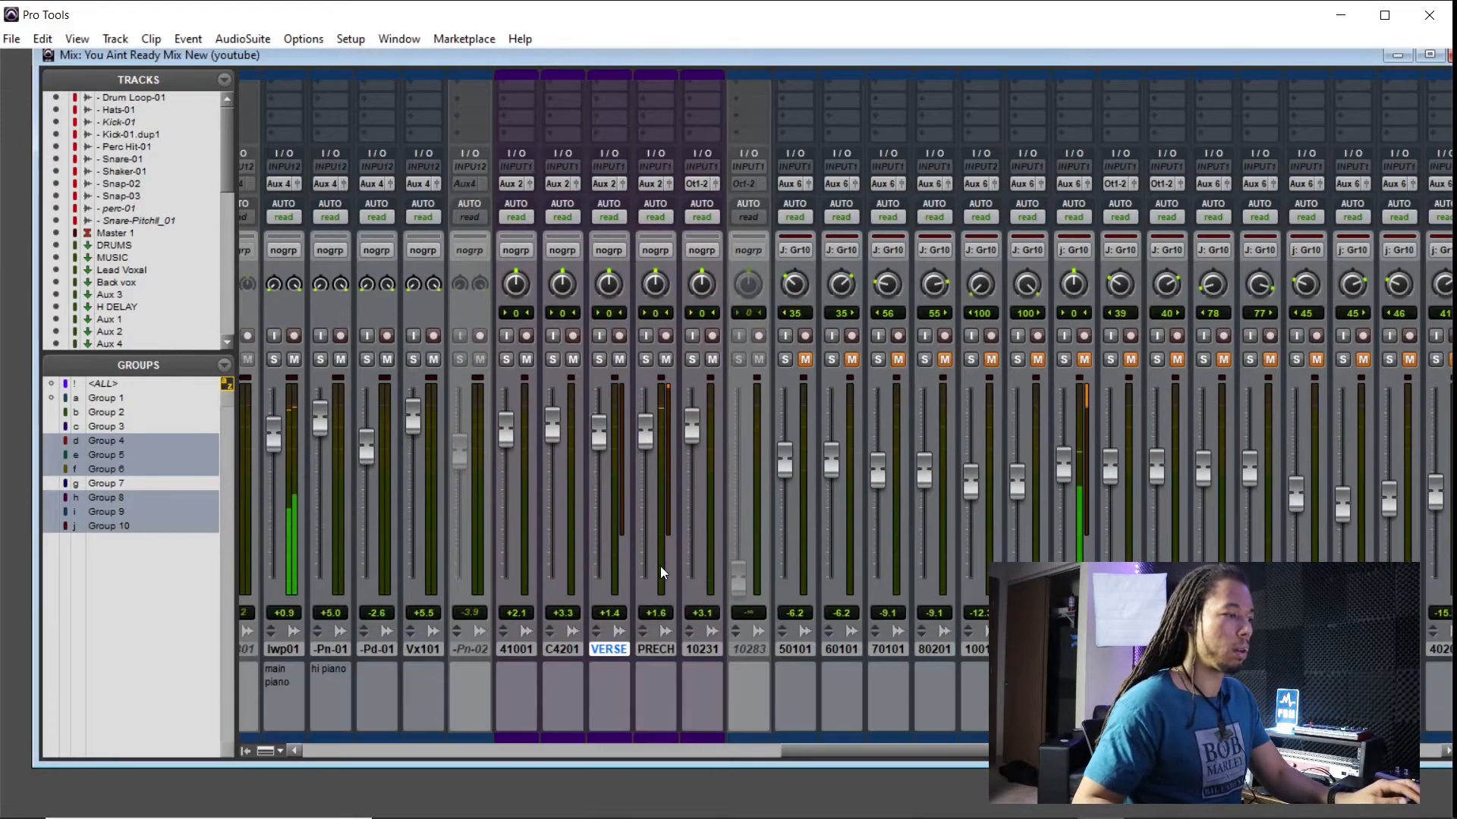
{"action": "key", "text": "ctrl+equal"}
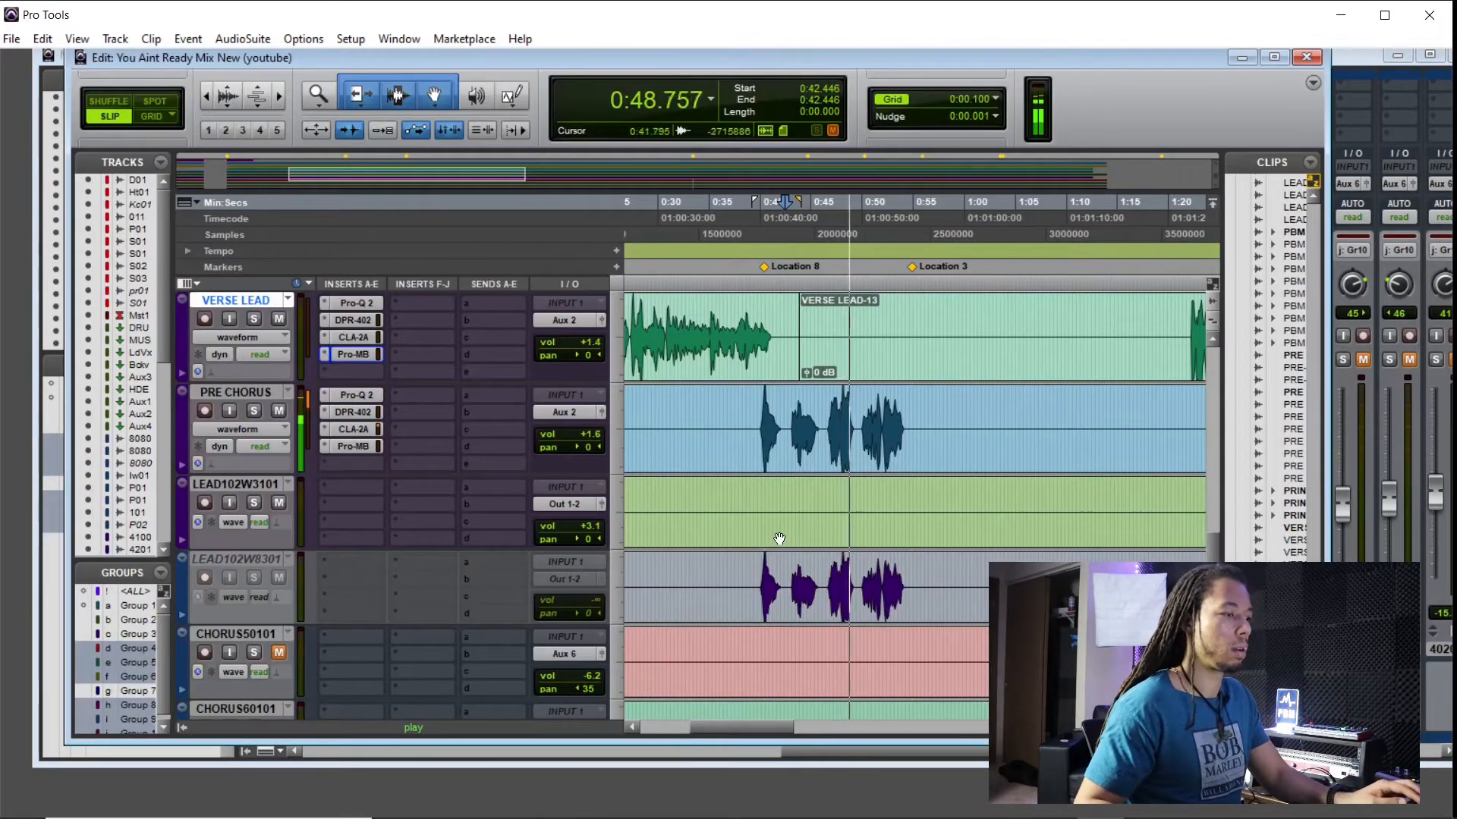
{"action": "key", "text": "ctrl+equal"}
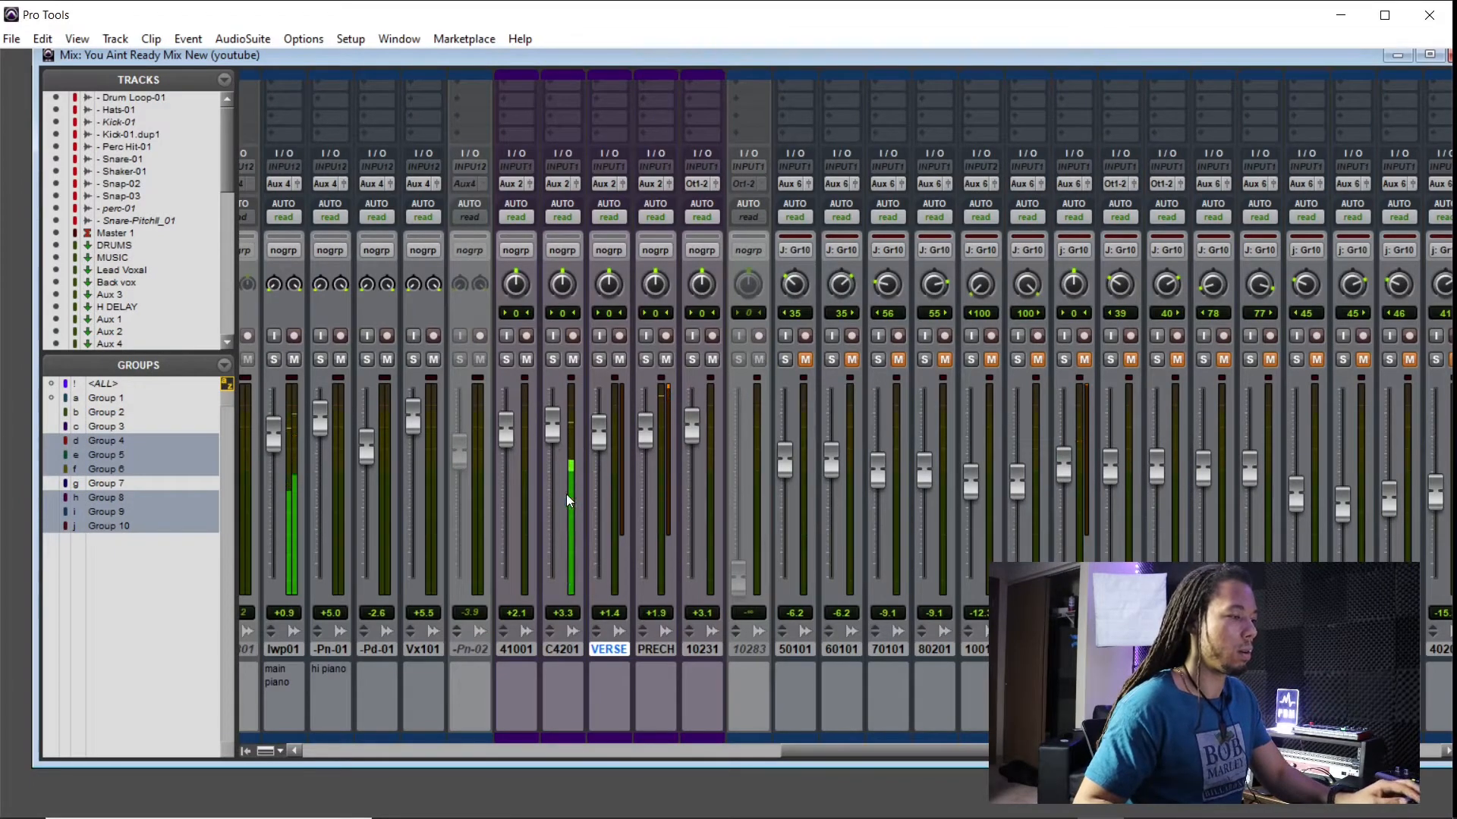
{"action": "scroll", "coordinate": [580, 463], "scroll_direction": "up", "scroll_amount": 3}
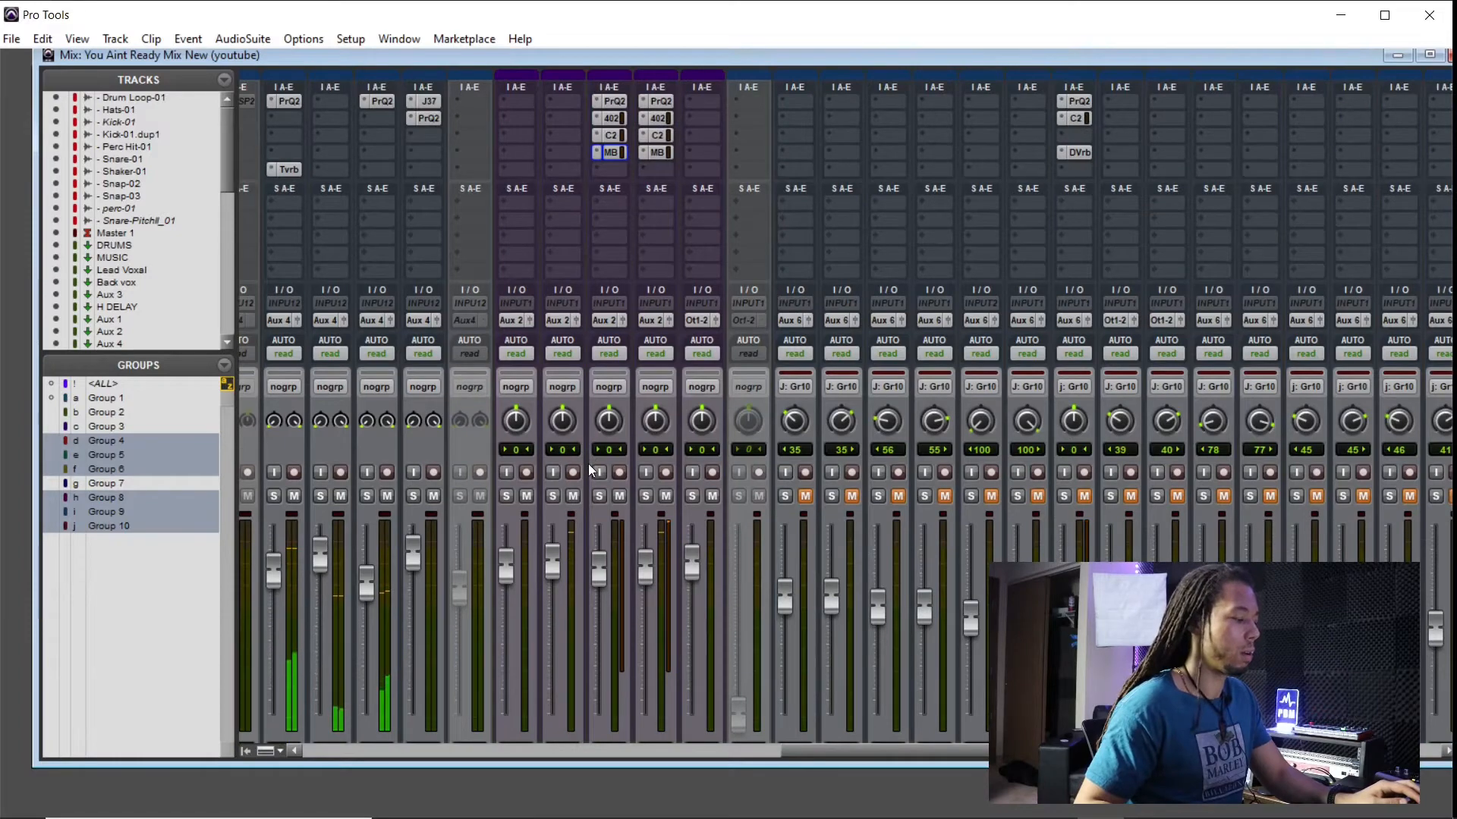
{"action": "scroll", "coordinate": [650, 539], "scroll_direction": "down", "scroll_amount": 3}
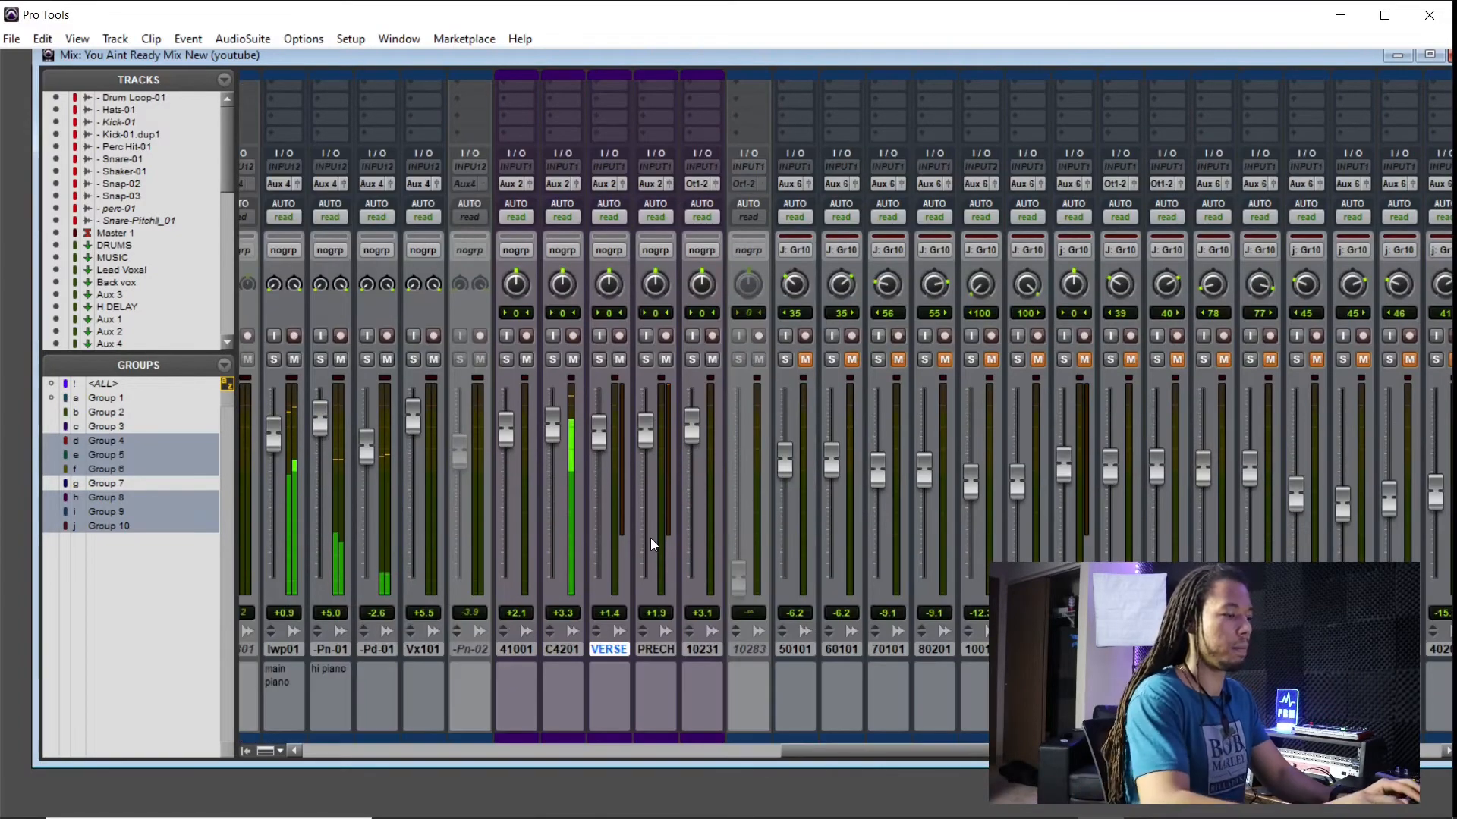
{"action": "key", "text": "ctrl+equal"}
Step: Briefly play the CHORUS41001 vocal from 1:00.000, and place the edit cursor at 0:53.730 ahead of the first CHORUSW4201 phrase
{"action": "scroll", "coordinate": [885, 448], "scroll_direction": "down", "scroll_amount": 1}
{"action": "scroll", "coordinate": [962, 475], "scroll_direction": "up", "scroll_amount": 1}
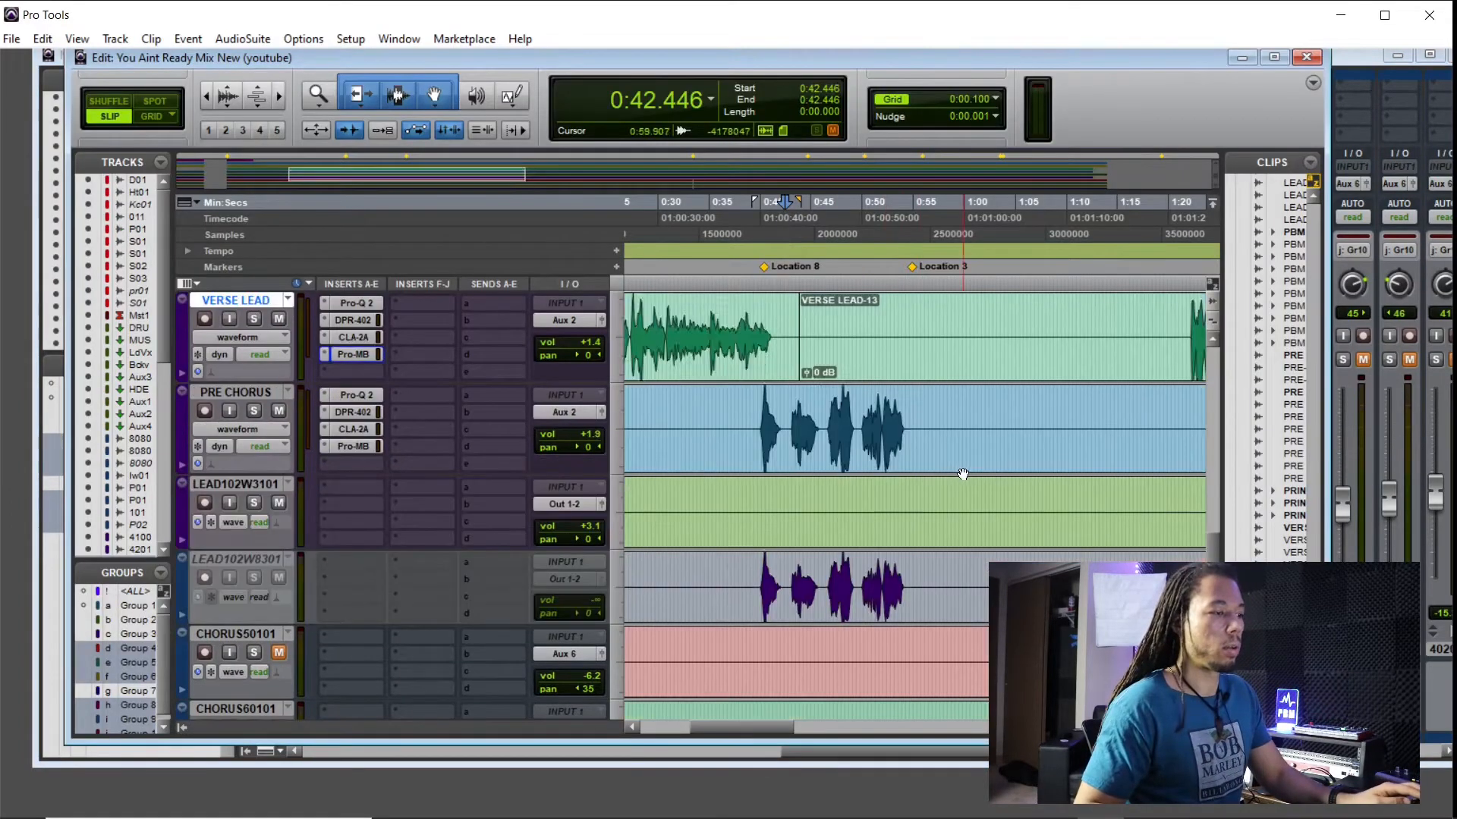
{"action": "scroll", "coordinate": [967, 475], "scroll_direction": "down", "scroll_amount": 1}
{"action": "left_click", "coordinate": [1040, 319]}
{"action": "scroll", "coordinate": [849, 476], "scroll_direction": "right", "scroll_amount": 3}
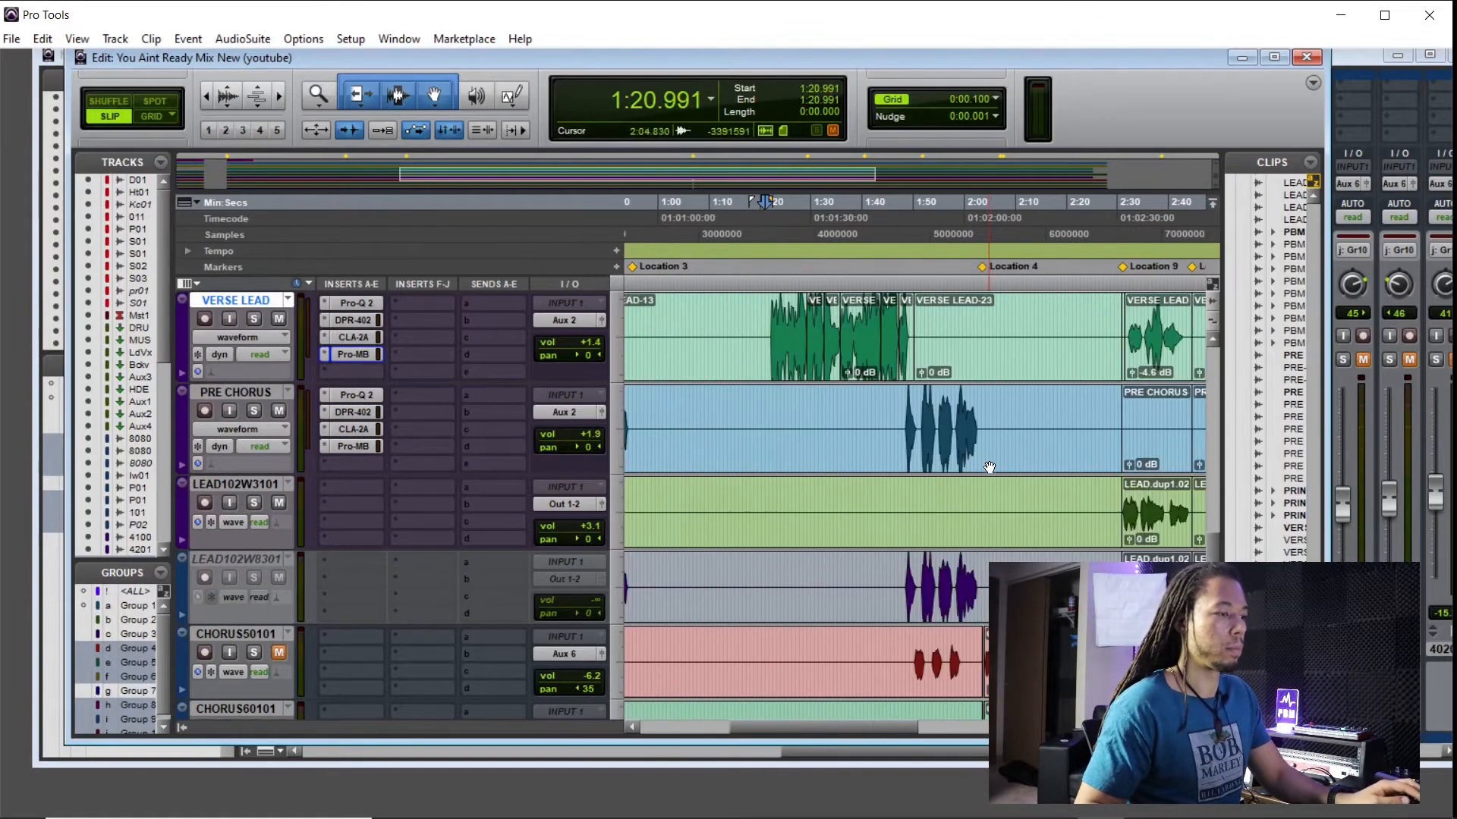
{"action": "scroll", "coordinate": [849, 476], "scroll_direction": "up", "scroll_amount": 5}
{"action": "scroll", "coordinate": [849, 476], "scroll_direction": "down", "scroll_amount": 4}
{"action": "scroll", "coordinate": [835, 425], "scroll_direction": "up", "scroll_amount": 1}
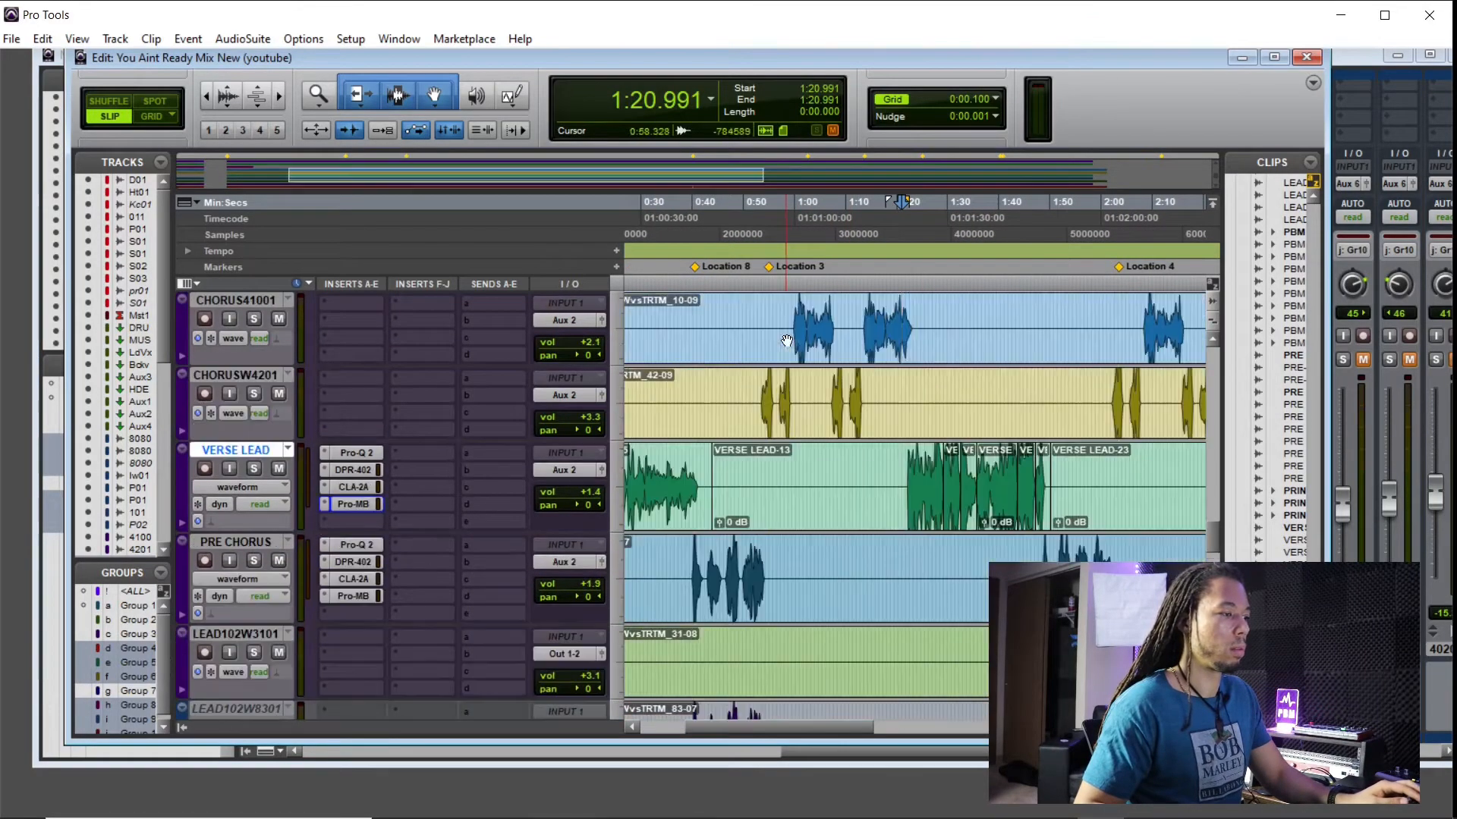
{"action": "left_click", "coordinate": [794, 368]}
{"action": "scroll", "coordinate": [821, 368], "scroll_direction": "up", "scroll_amount": 2}
{"action": "key", "text": "space"}
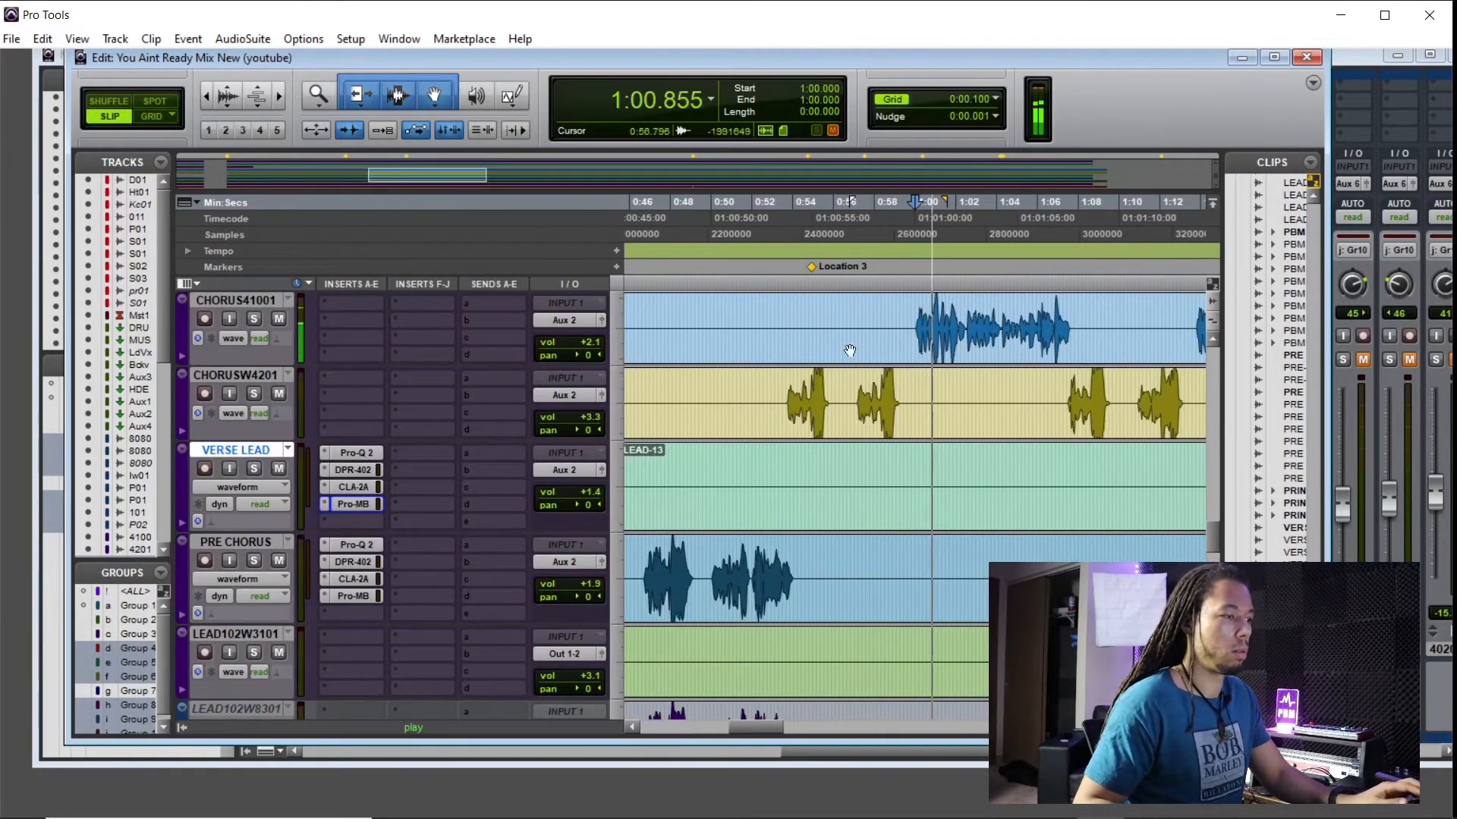
{"action": "key", "text": "space"}
{"action": "left_click", "coordinate": [770, 387]}
{"action": "left_click", "coordinate": [786, 386]}
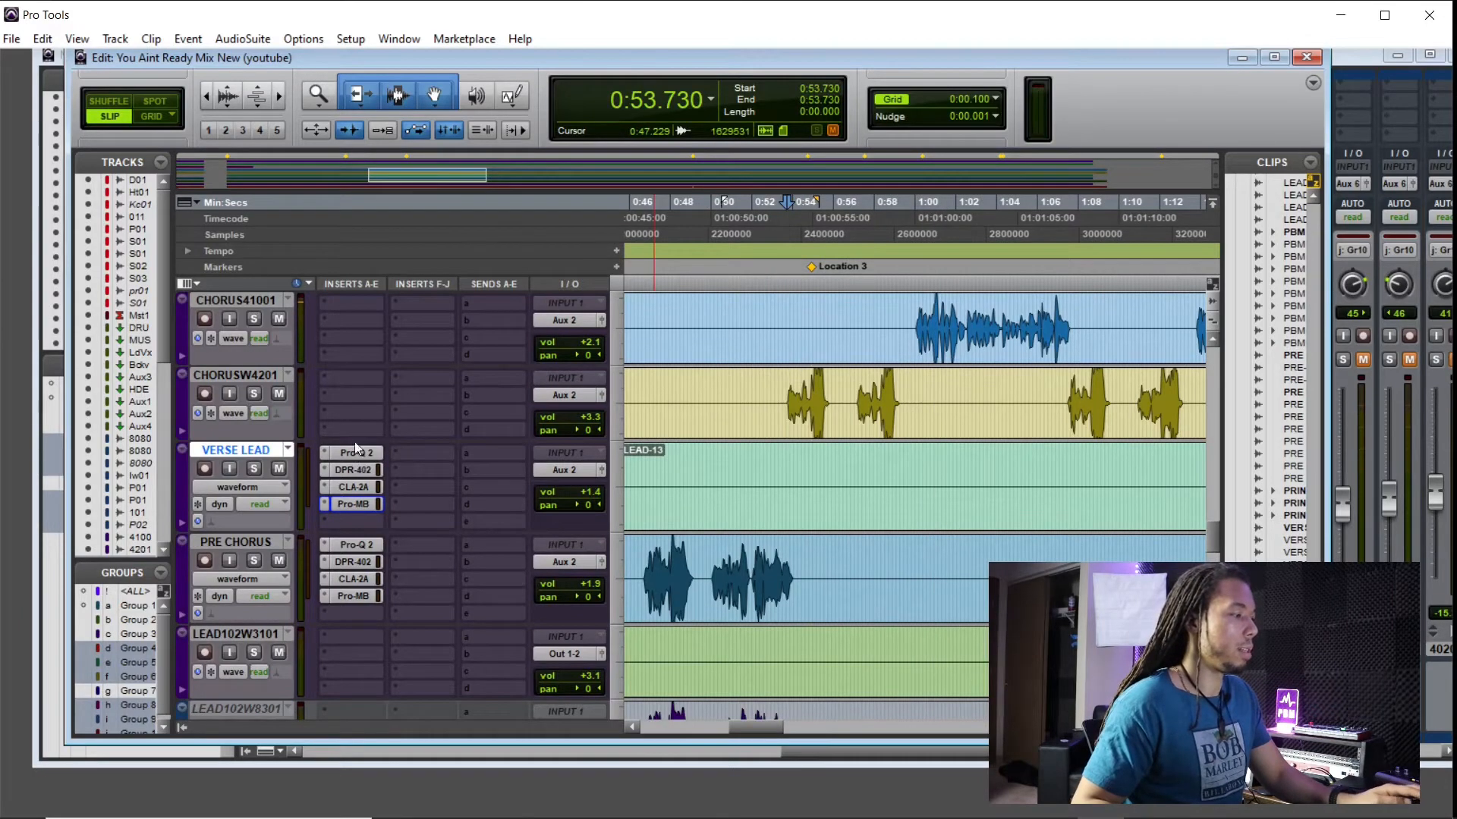
Step: Copy the Pro-Q 2, DPR-402, CLA-2A and Pro-MB inserts from VERSE LEAD to CHORUSW4201
{"action": "left_click_drag", "start_coordinate": [357, 399], "coordinate": [358, 398]}
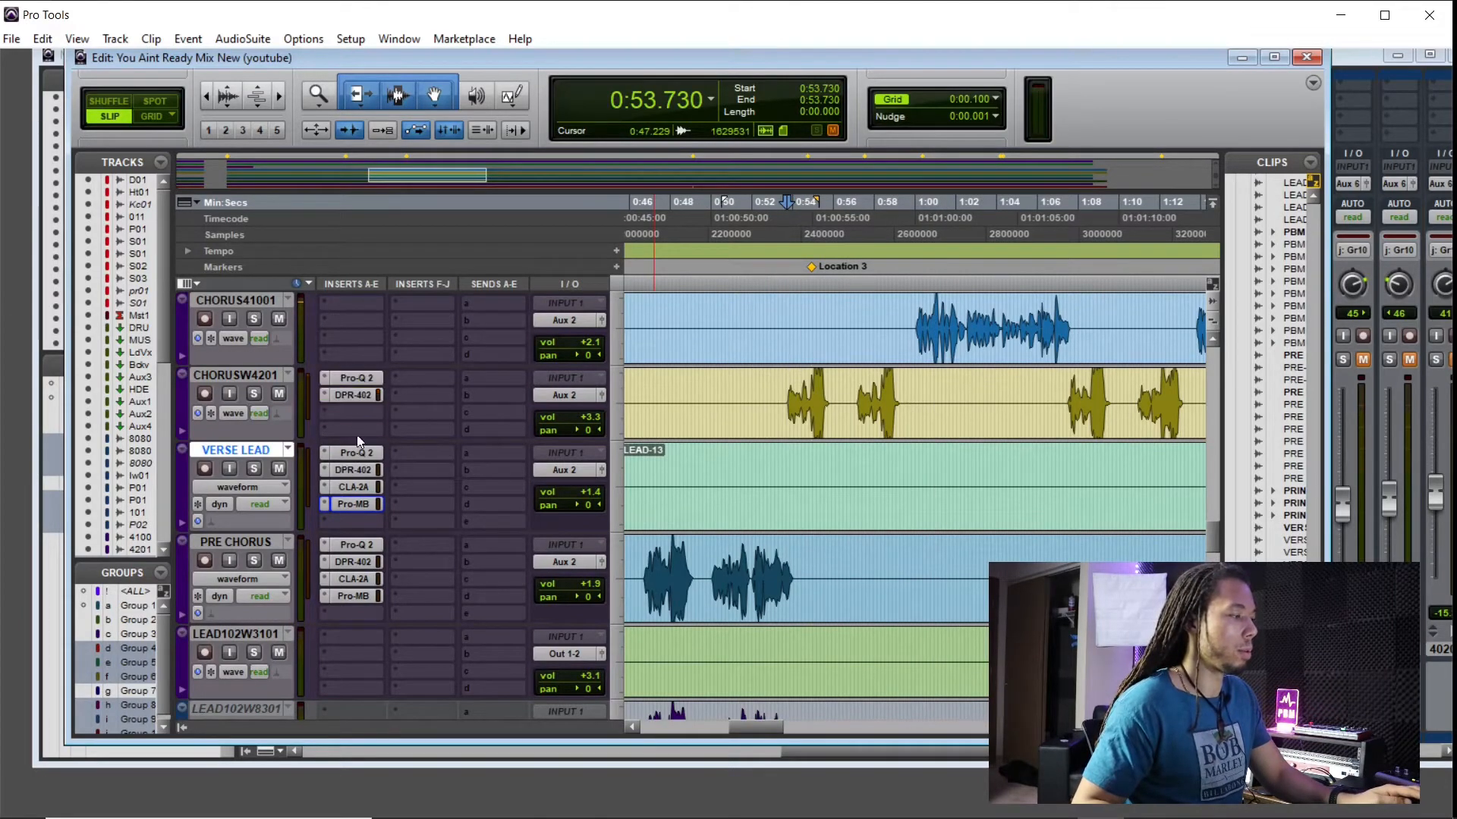
{"action": "left_click_drag", "start_coordinate": [353, 486], "coordinate": [358, 412]}
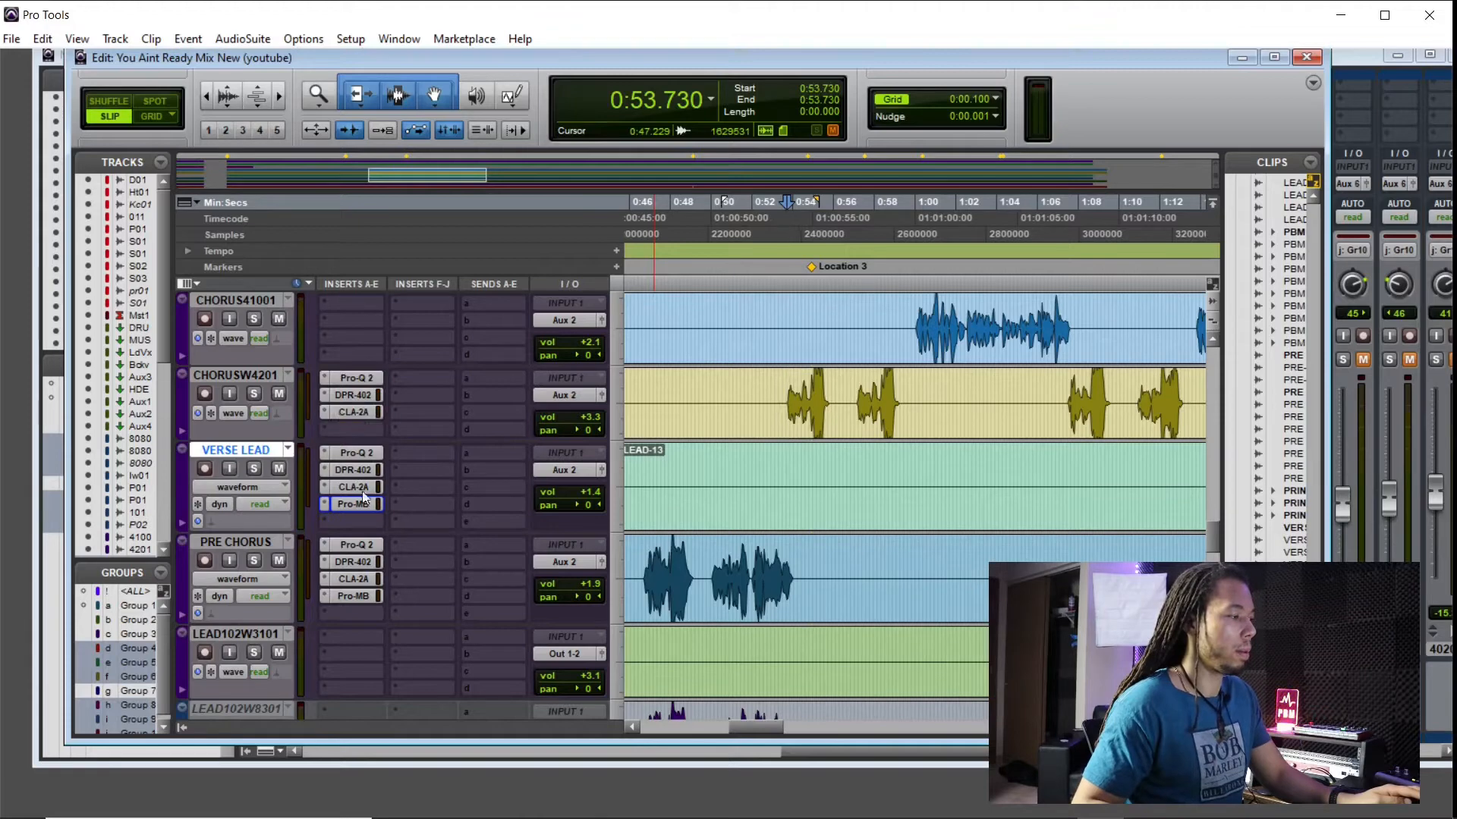
{"action": "left_click_drag", "start_coordinate": [369, 508], "coordinate": [360, 429]}
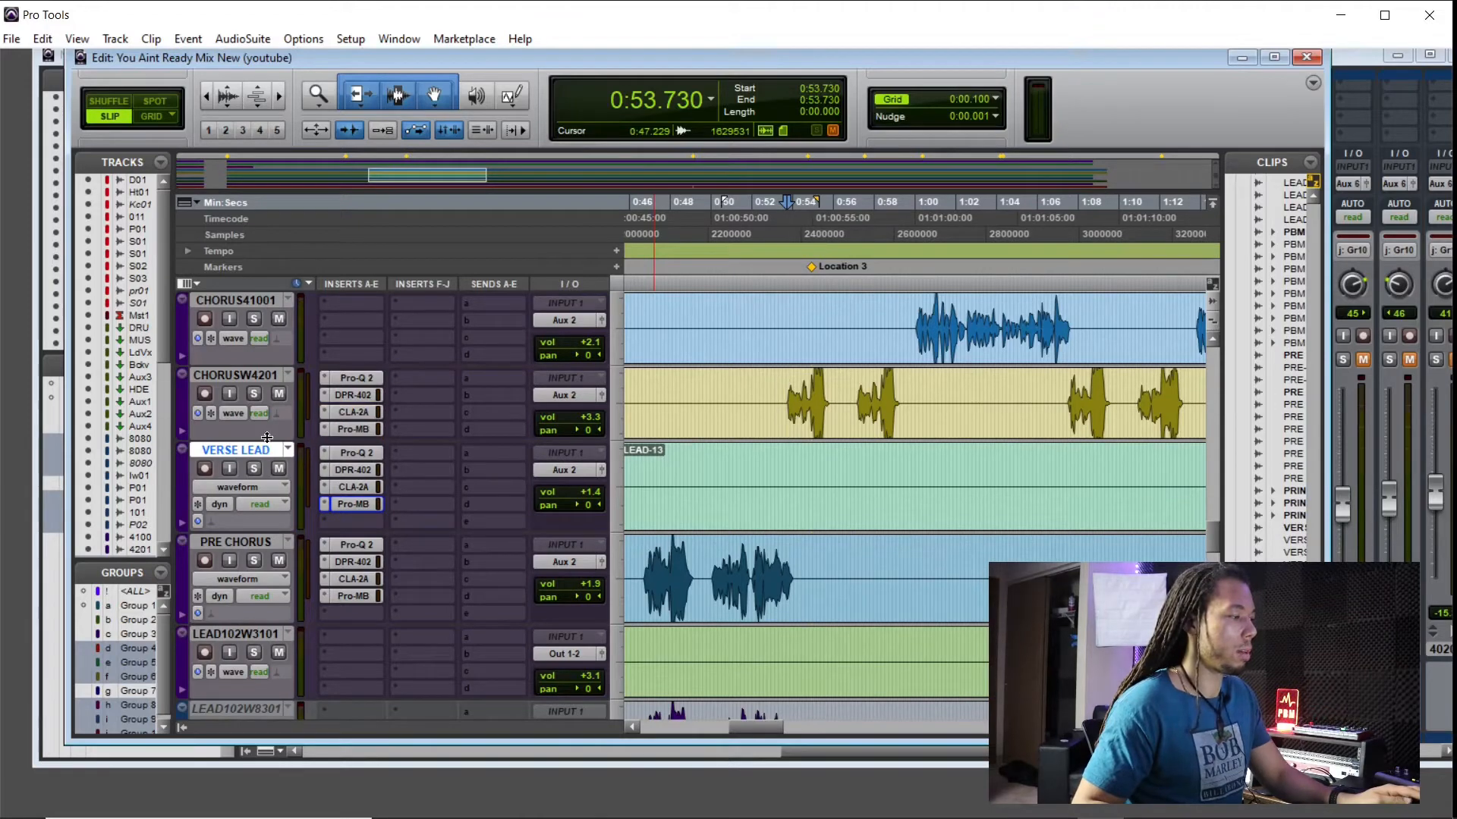
Step: Copy the Pro-Q 2, DPR-402, CLA-2A and Pro-MB inserts from CHORUSW4201 to CHORUS41001, and make the CHORUS41001 track taller
{"action": "scroll", "coordinate": [371, 381], "scroll_direction": "up", "scroll_amount": 2}
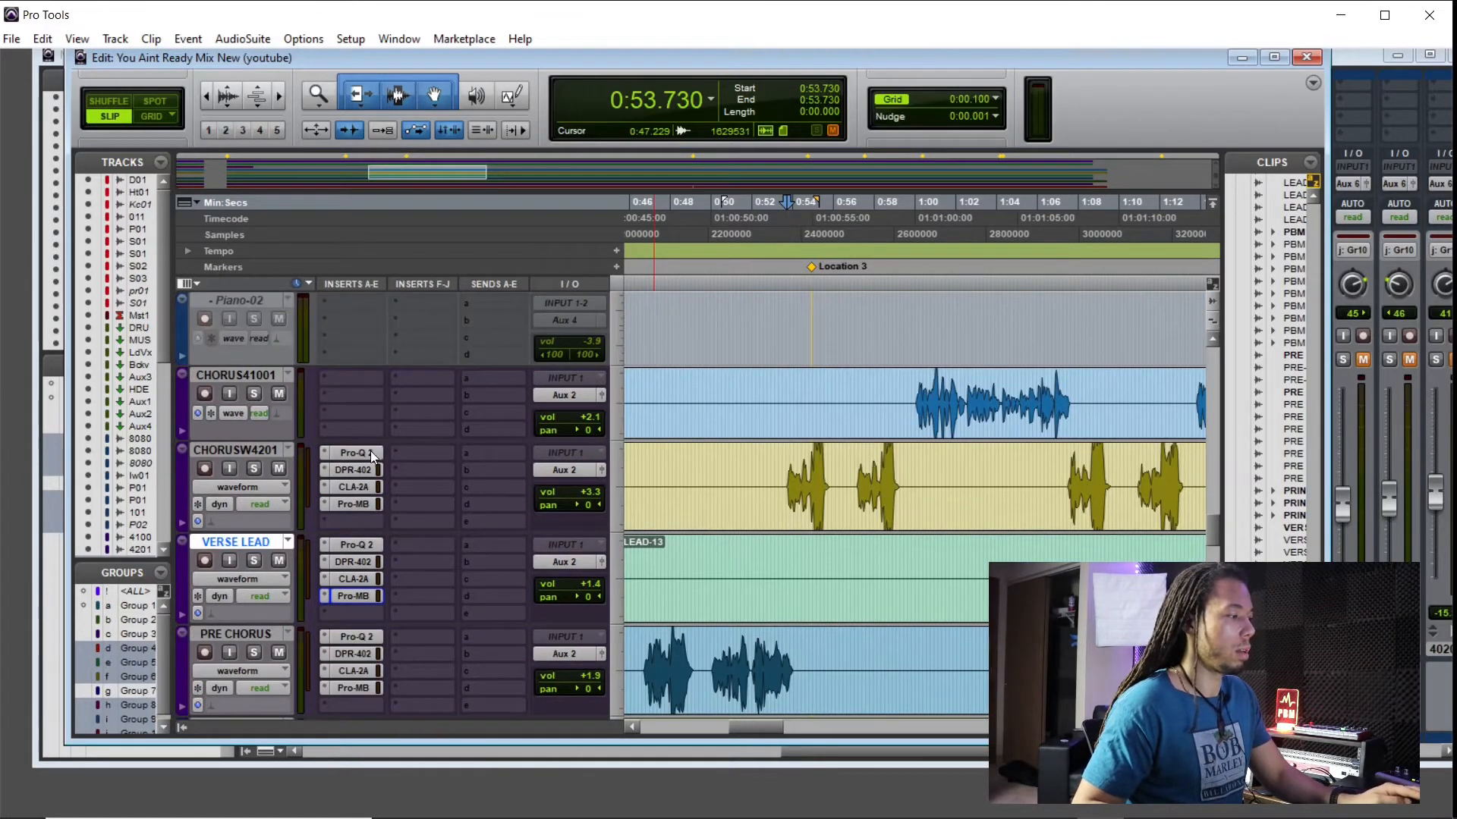
{"action": "left_click_drag", "start_coordinate": [349, 466], "coordinate": [363, 396]}
{"action": "left_click_drag", "start_coordinate": [355, 490], "coordinate": [367, 430]}
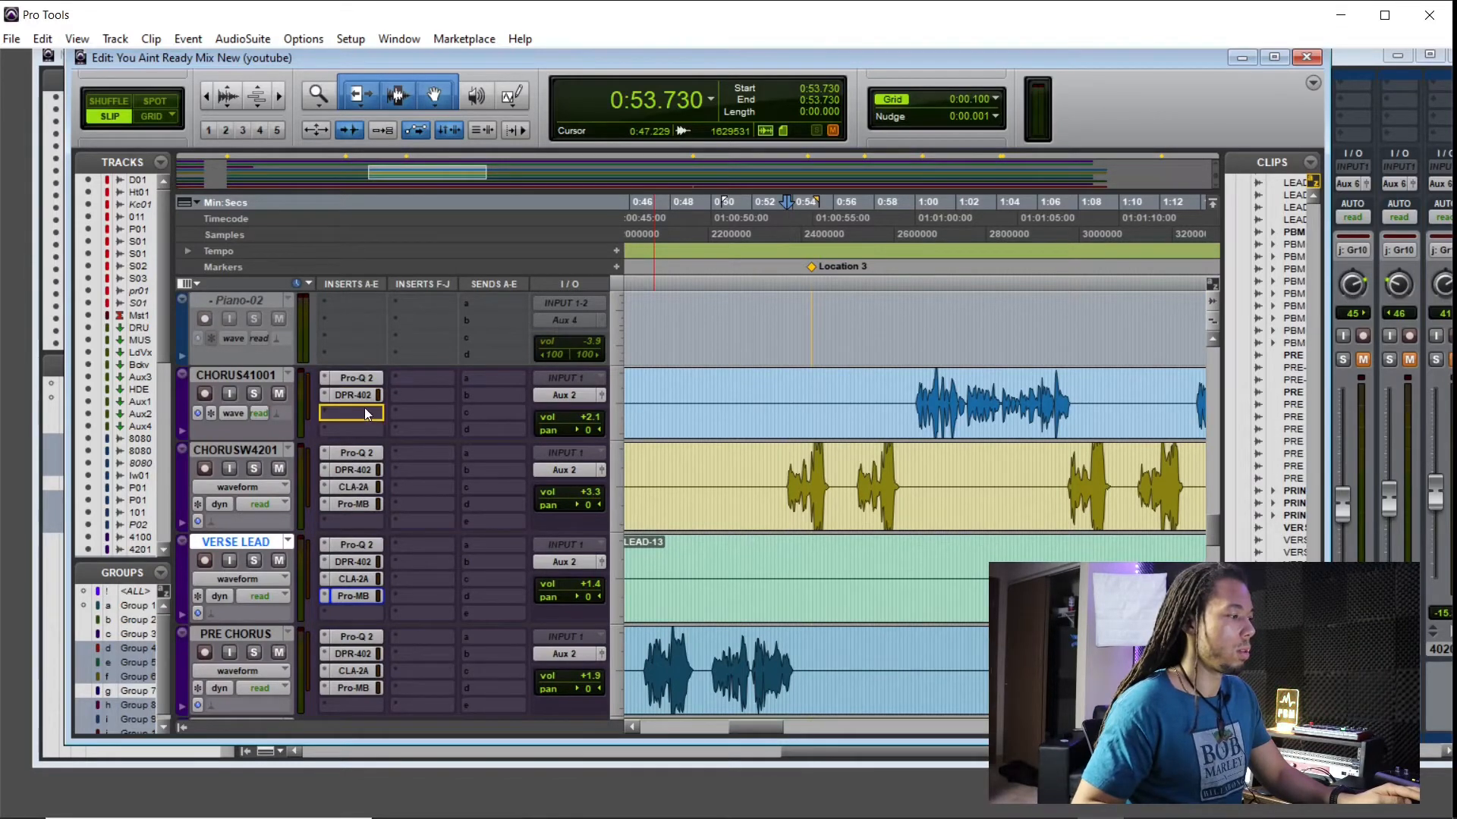
{"action": "left_click_drag", "start_coordinate": [364, 513], "coordinate": [374, 436]}
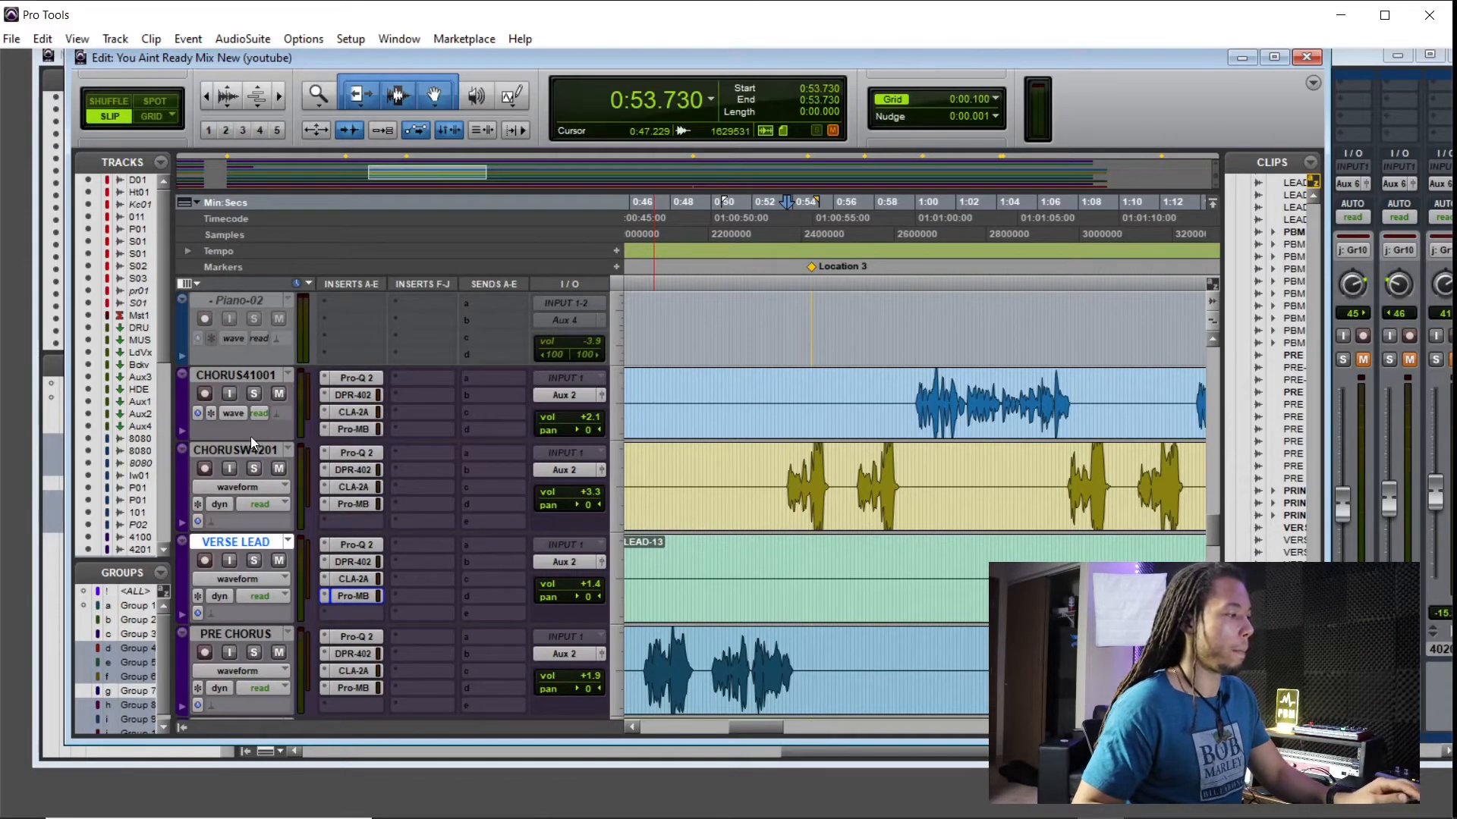
{"action": "left_click_drag", "start_coordinate": [250, 443], "coordinate": [254, 460]}
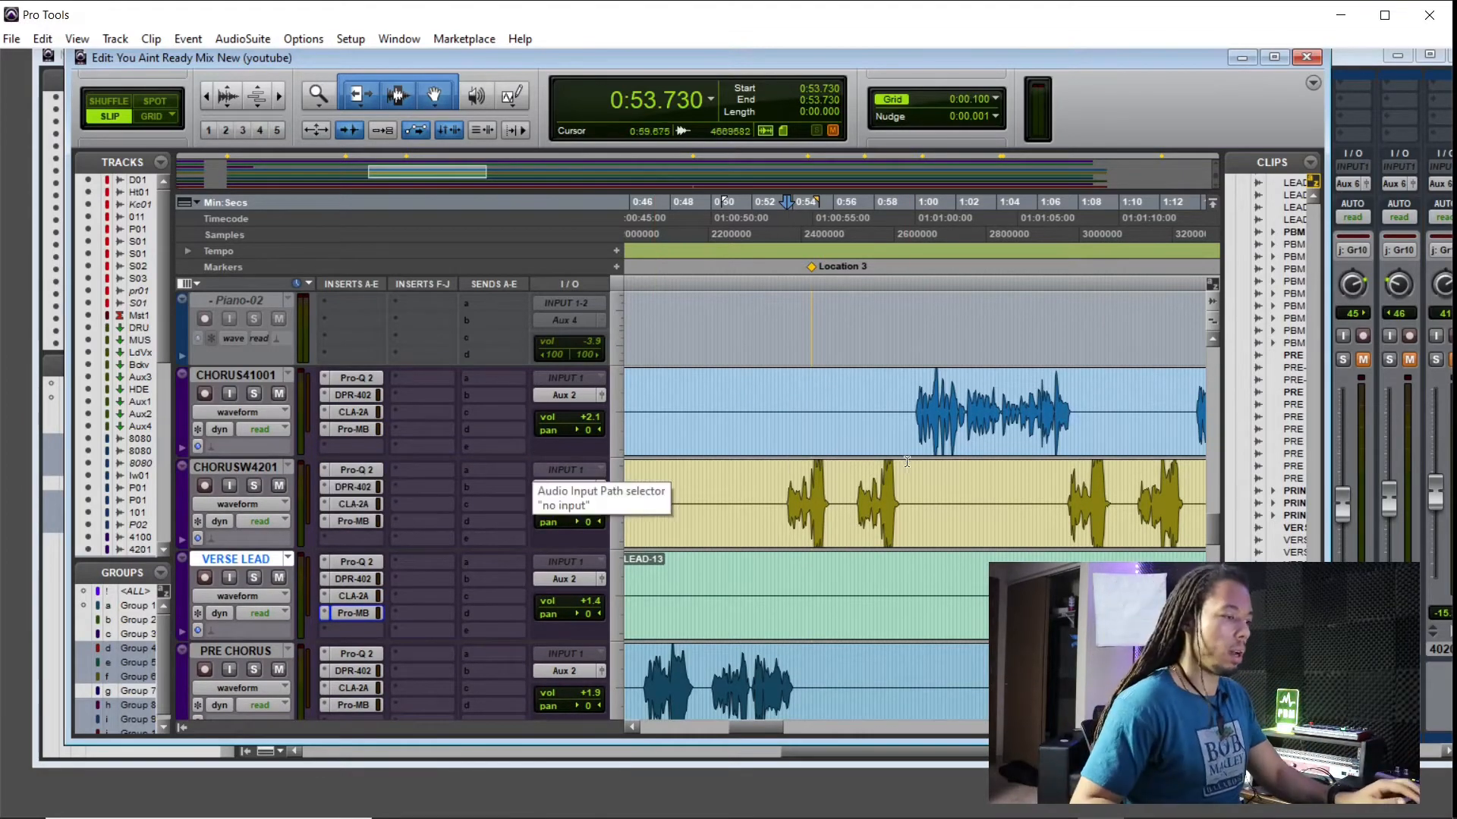
Step: Place the edit cursor at 0:53.127, just before the first CHORUSW4201 phrase, and save the session
{"action": "scroll", "coordinate": [834, 526], "scroll_direction": "down", "scroll_amount": 2}
{"action": "left_click", "coordinate": [774, 409]}
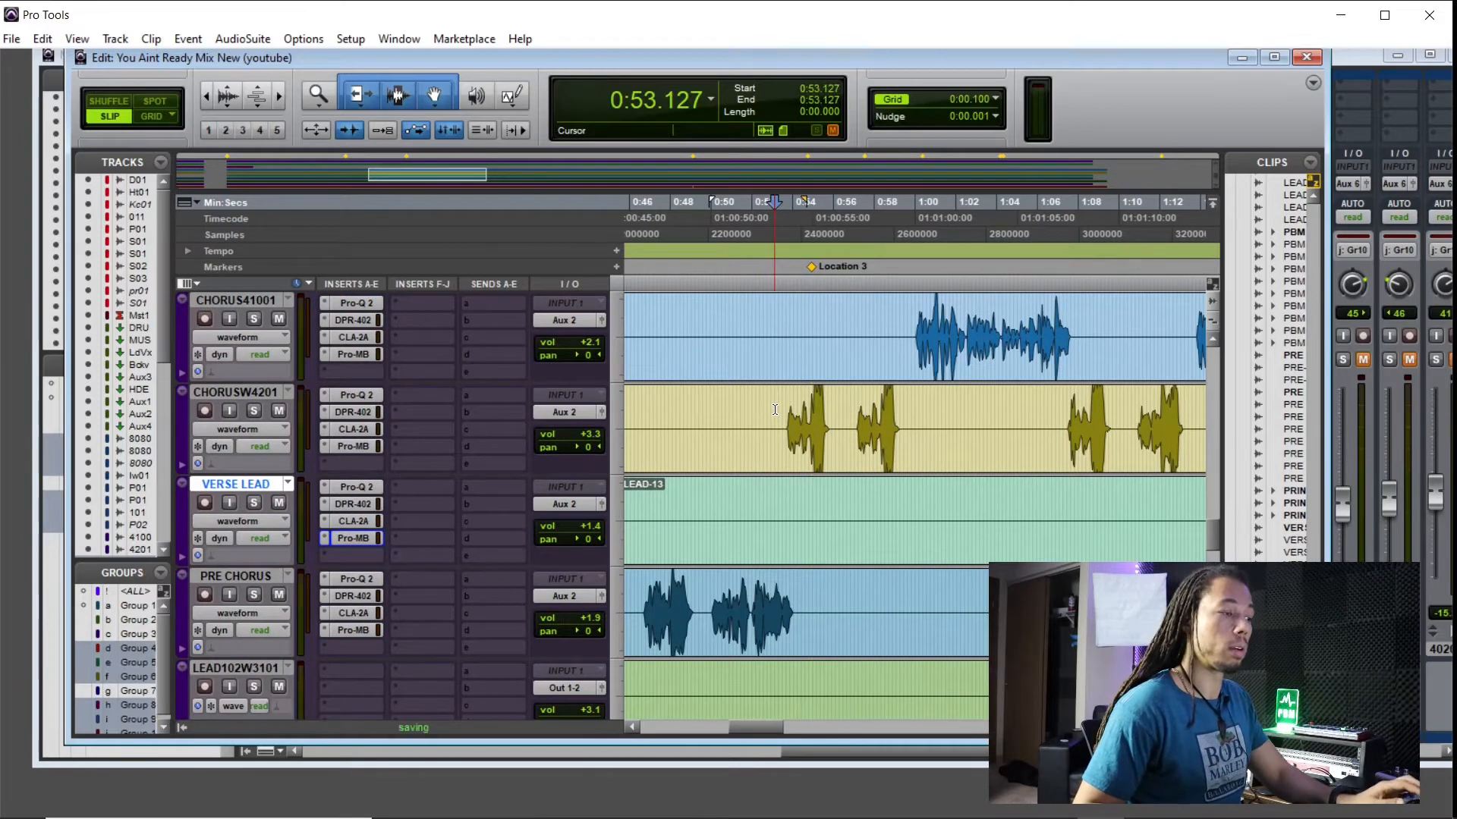
Step: Play from 0:53.127 and raise the CHORUSW4201 fader to +3.6 dB in the mixer
{"action": "key", "text": "space"}
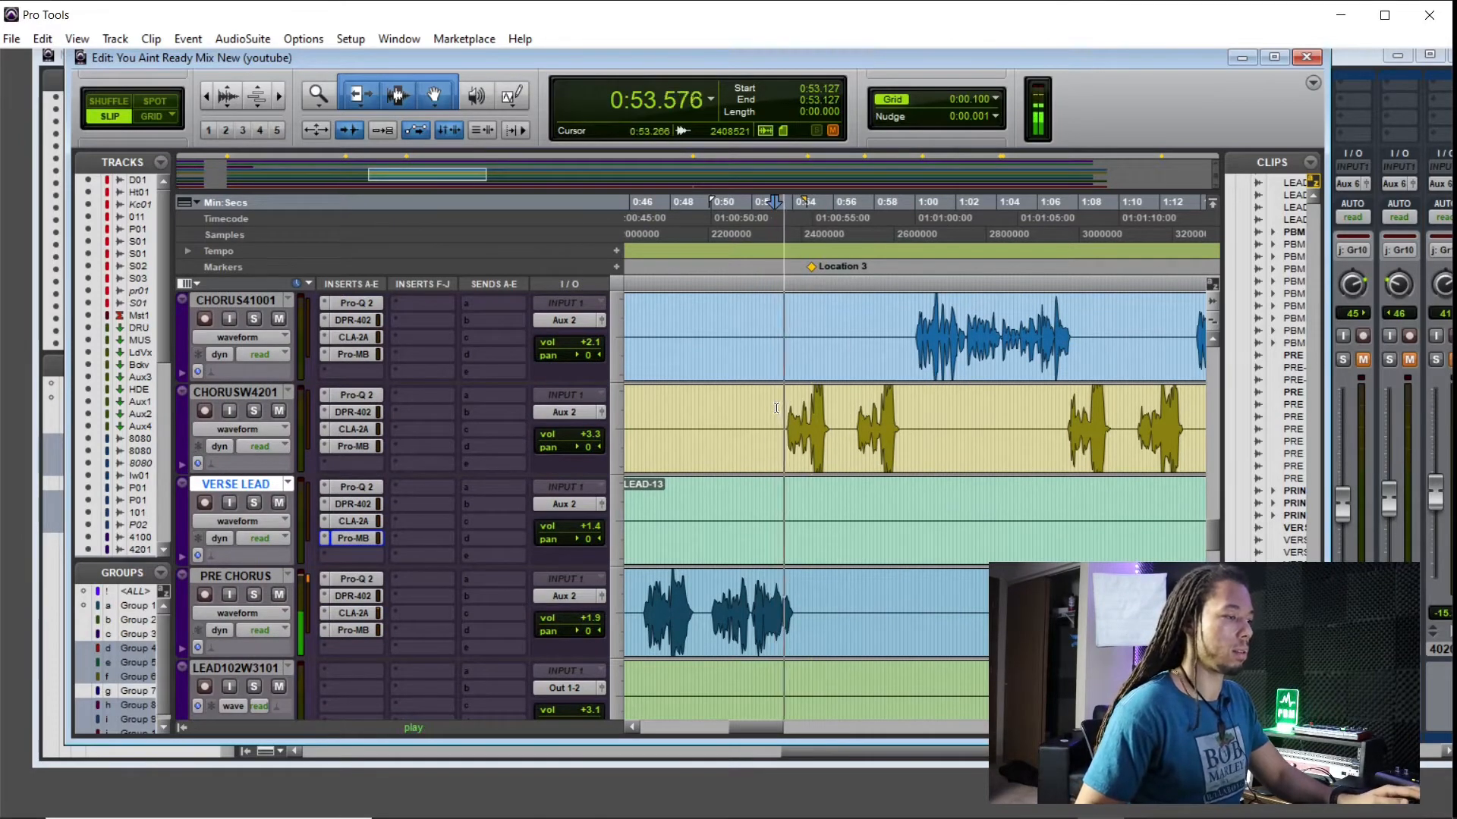
{"action": "key", "text": "ctrl+equal"}
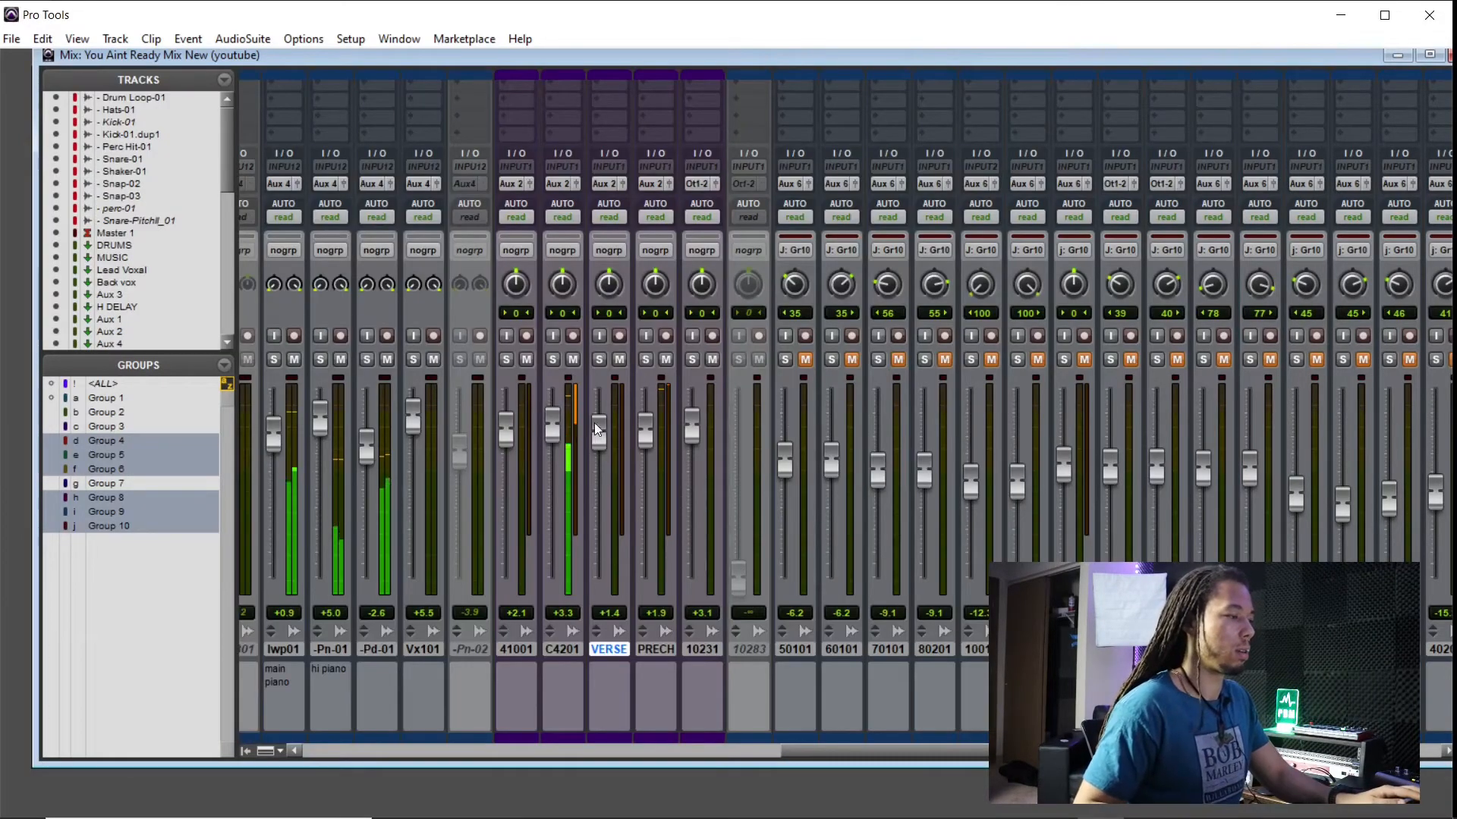
{"action": "scroll", "coordinate": [592, 433], "scroll_direction": "up", "scroll_amount": 2}
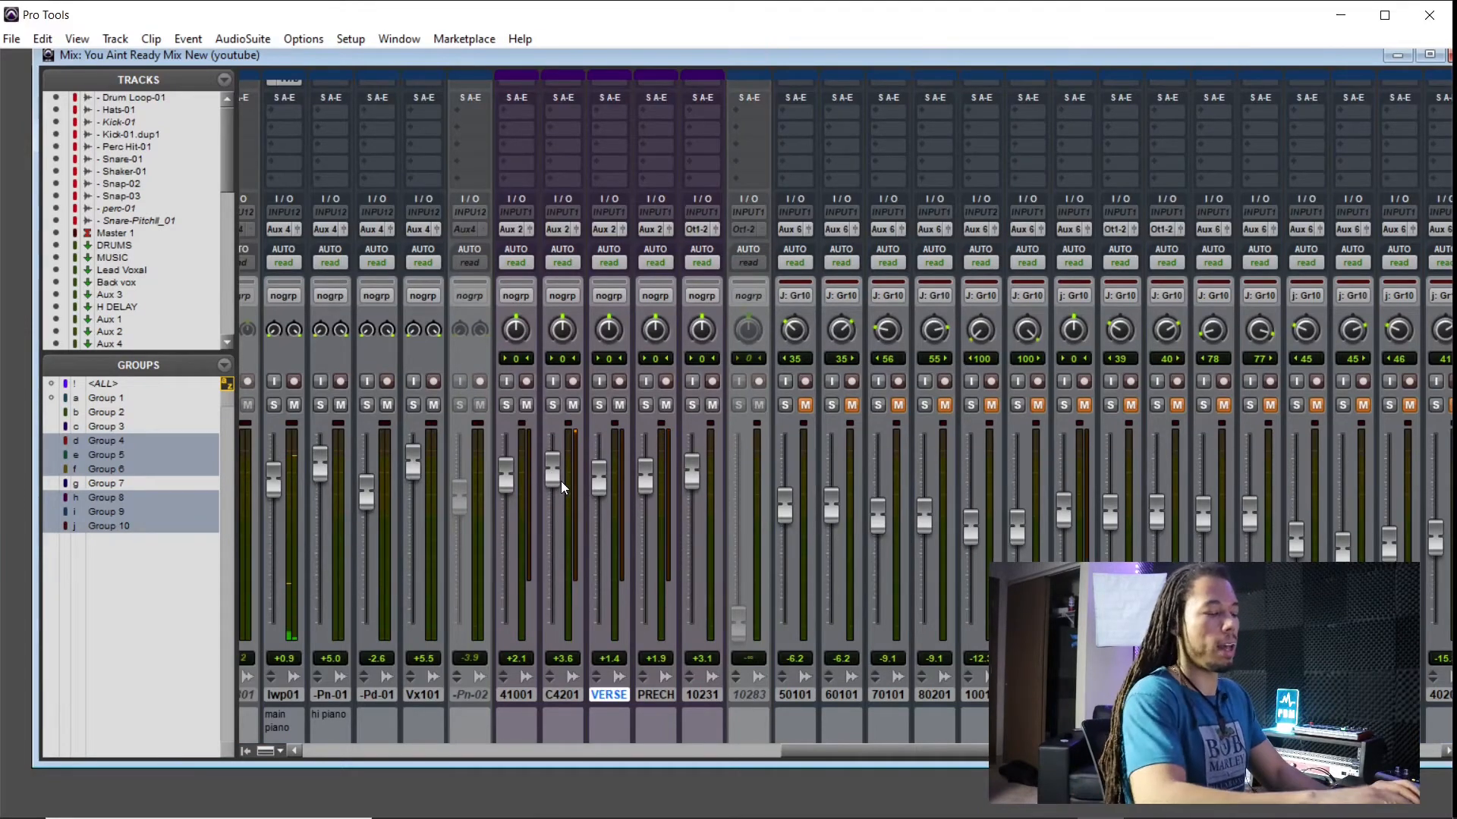
{"action": "key", "text": "space"}
Step: Replay from 0:52.477 and raise the CHORUSW4201 fader to +4.3 dB
{"action": "key", "text": "ctrl+equal"}
{"action": "left_click", "coordinate": [760, 409]}
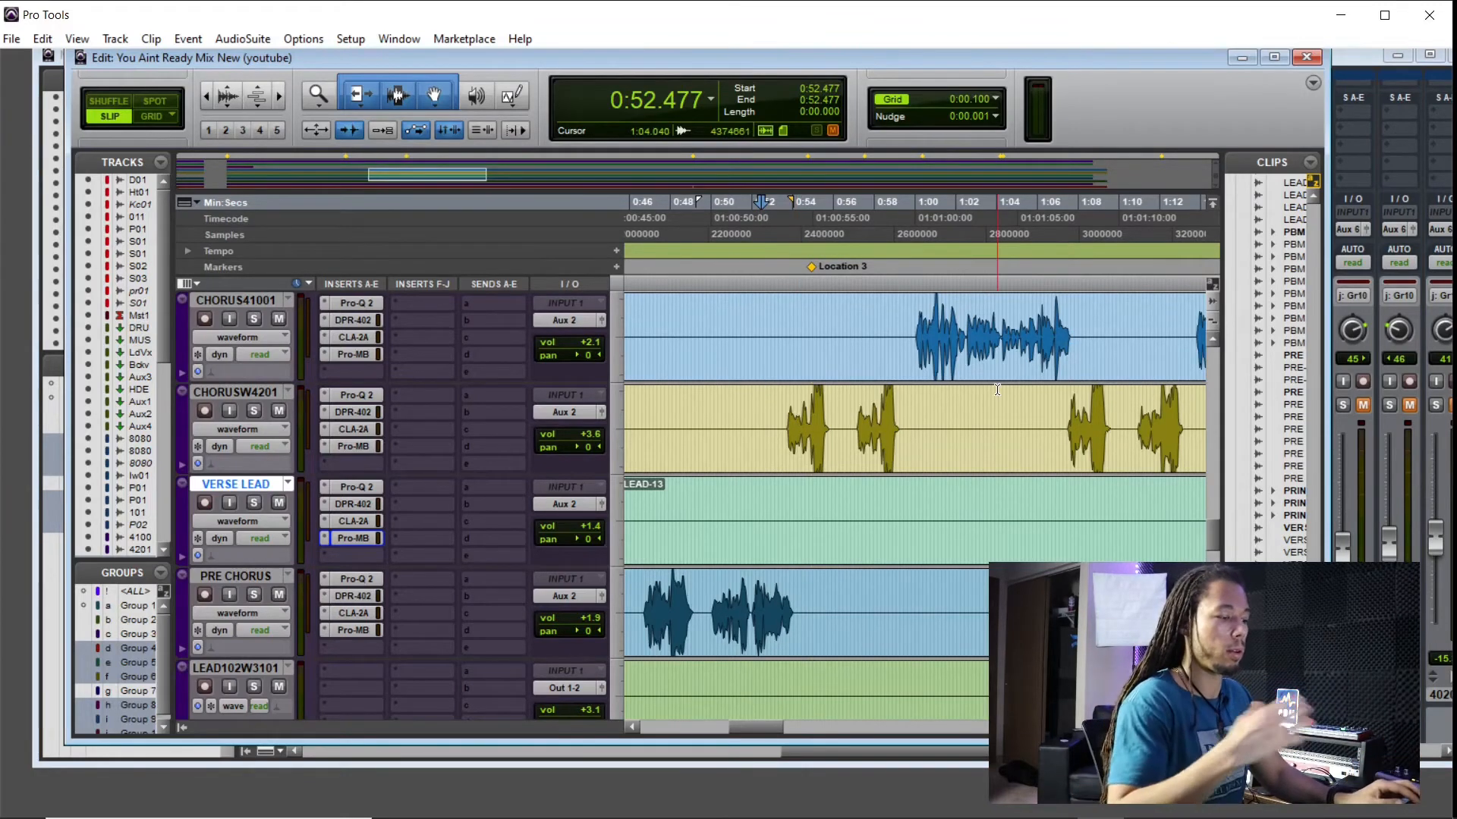
{"action": "key", "text": "ctrl+equal"}
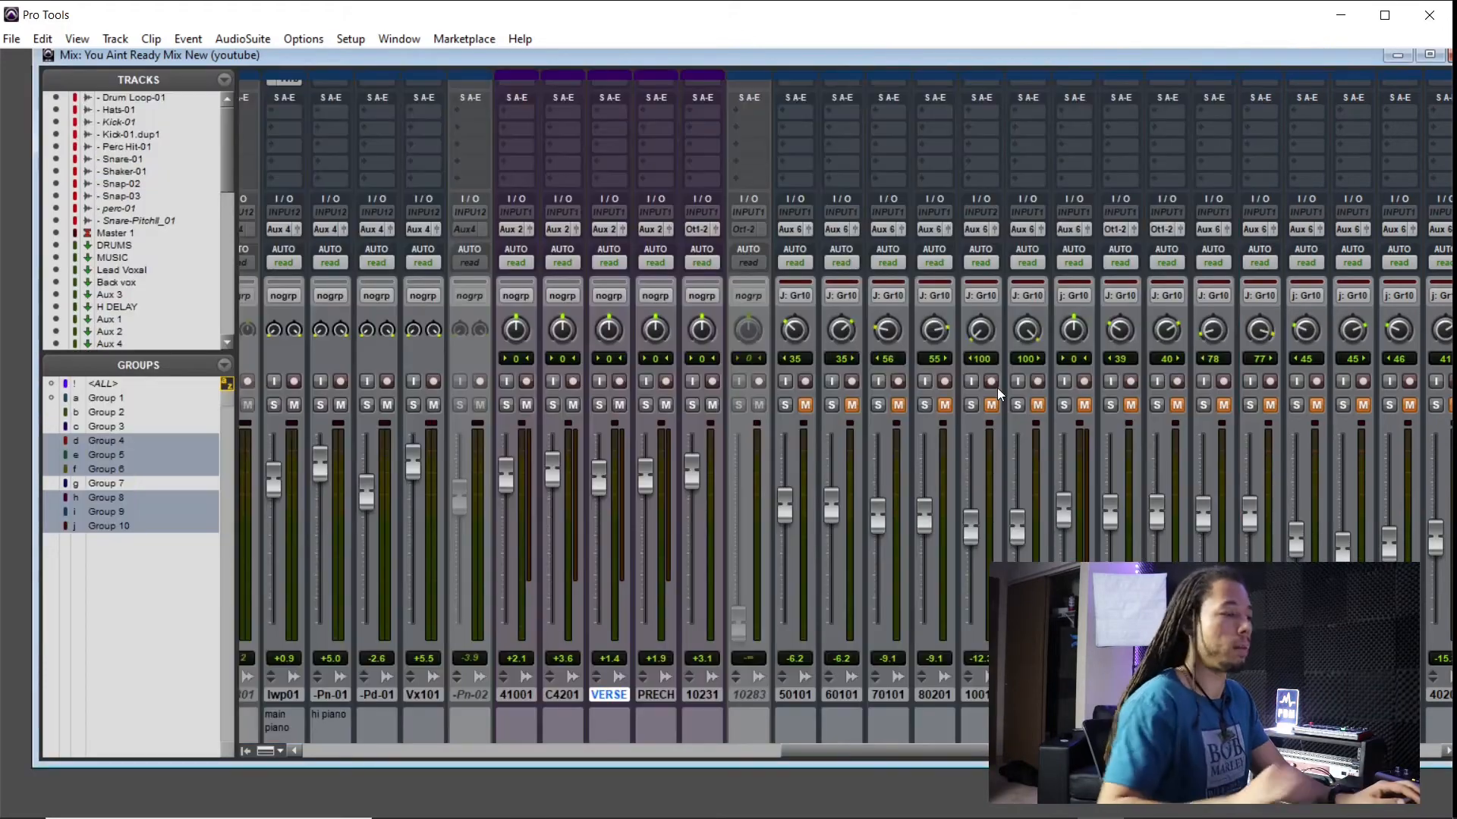
{"action": "key", "text": "space"}
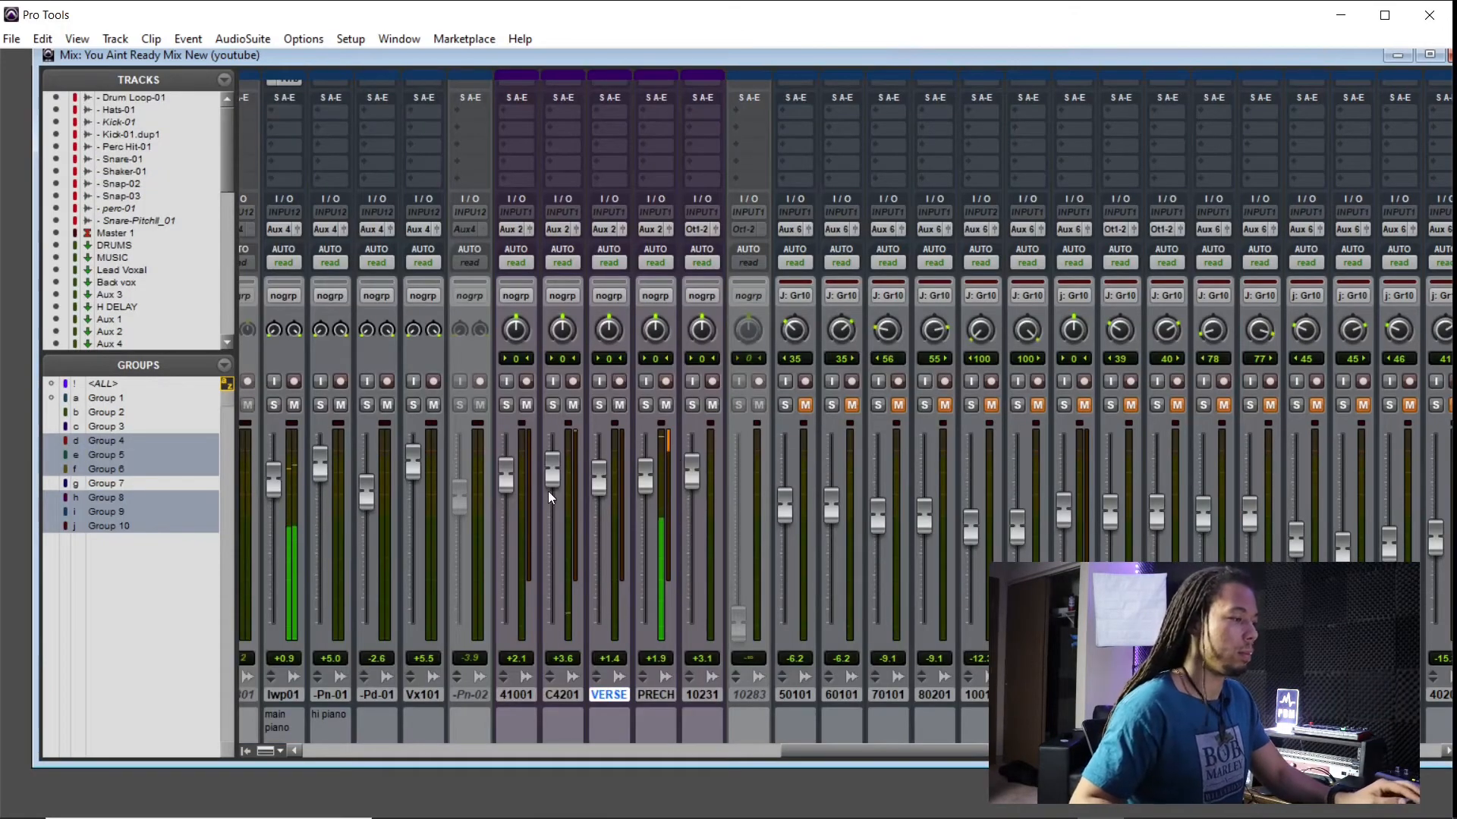
{"action": "left_click_drag", "start_coordinate": [548, 490], "coordinate": [551, 481]}
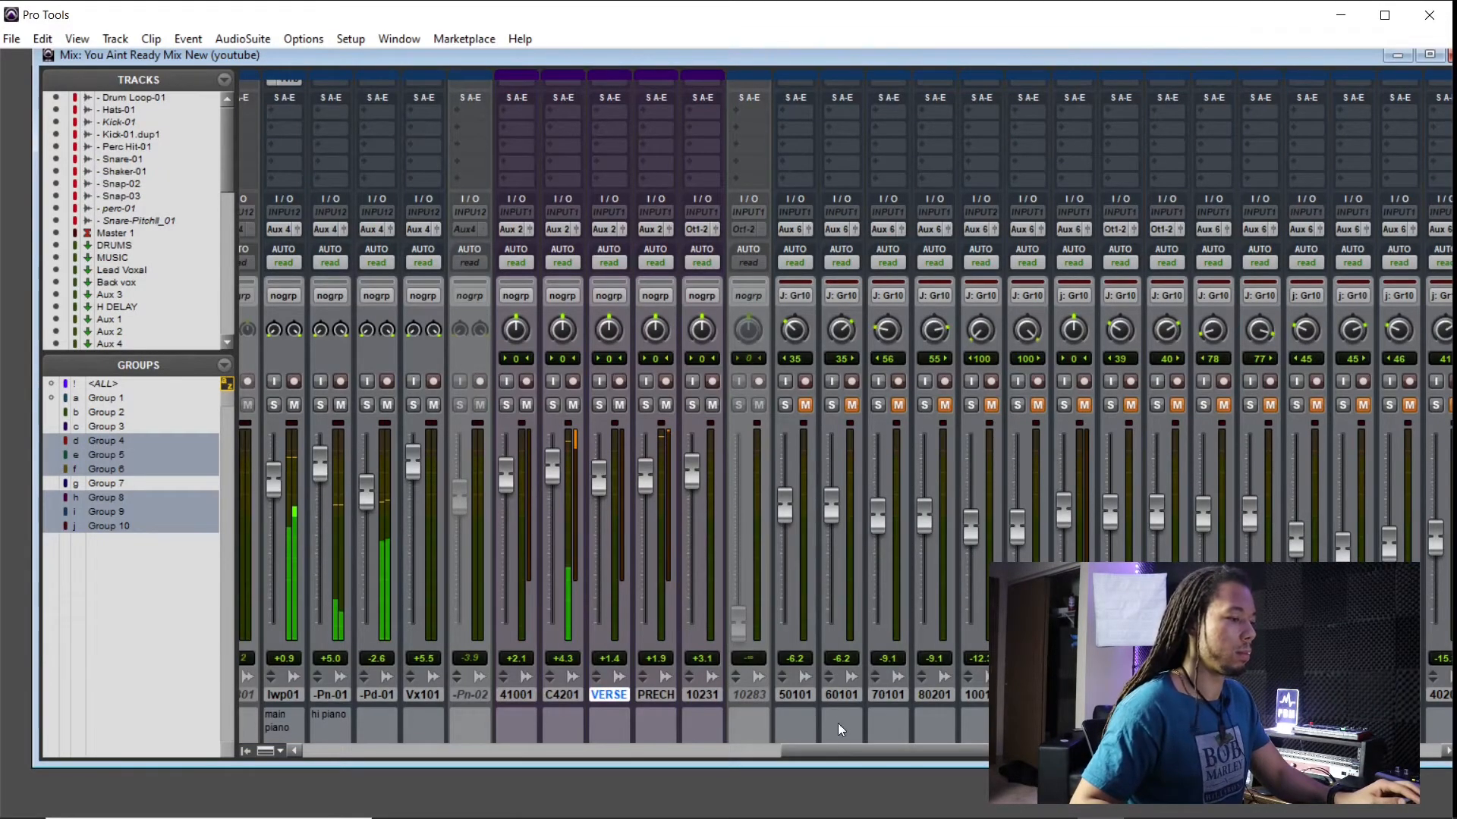
Step: Try to raise the Lead Voxal aux fader slightly during playback
{"action": "left_click_drag", "start_coordinate": [835, 751], "coordinate": [584, 736]}
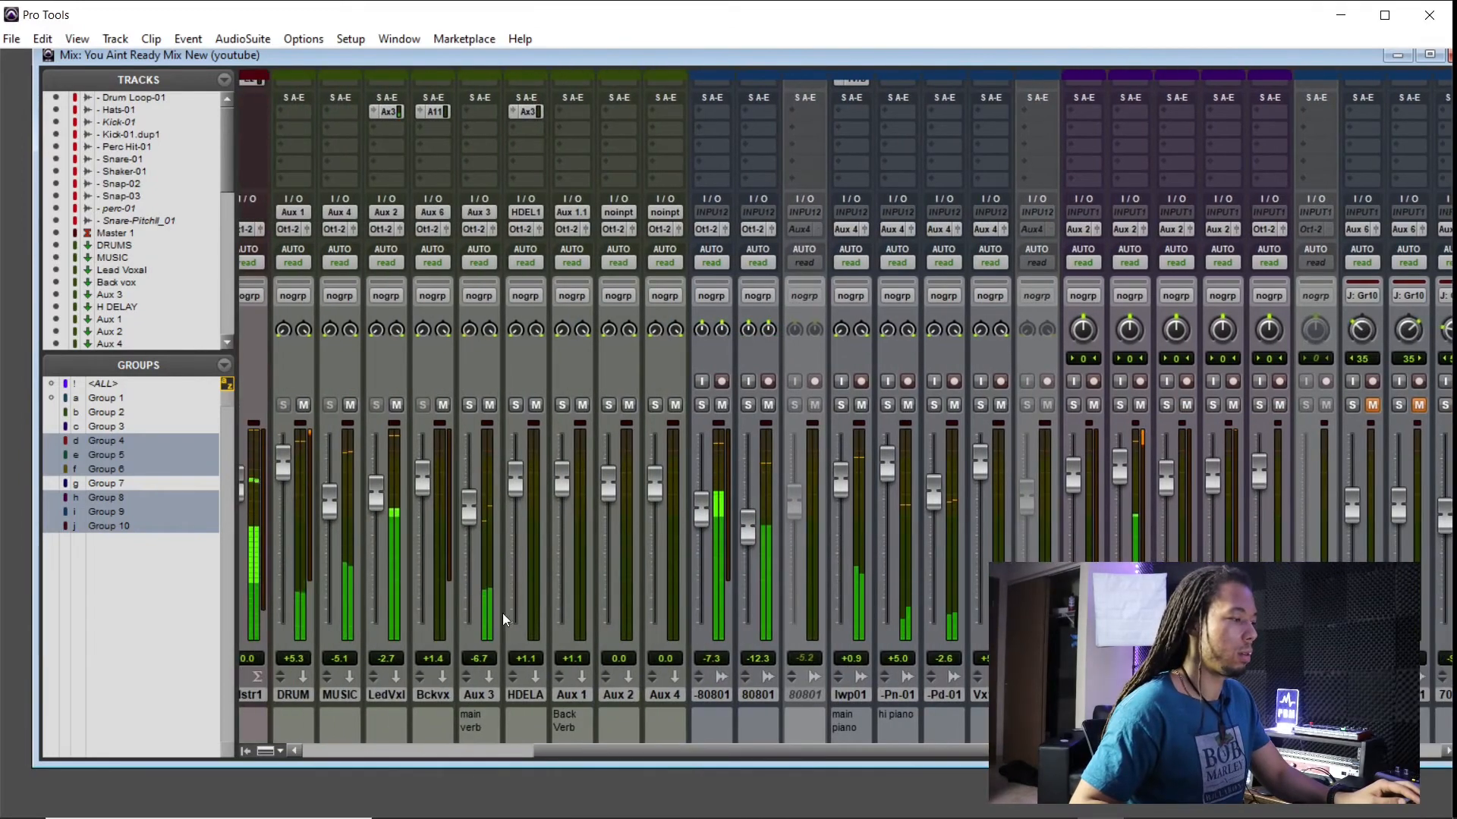
{"action": "left_click_drag", "start_coordinate": [376, 509], "coordinate": [376, 506]}
{"action": "scroll", "coordinate": [390, 402], "scroll_direction": "down", "scroll_amount": 2}
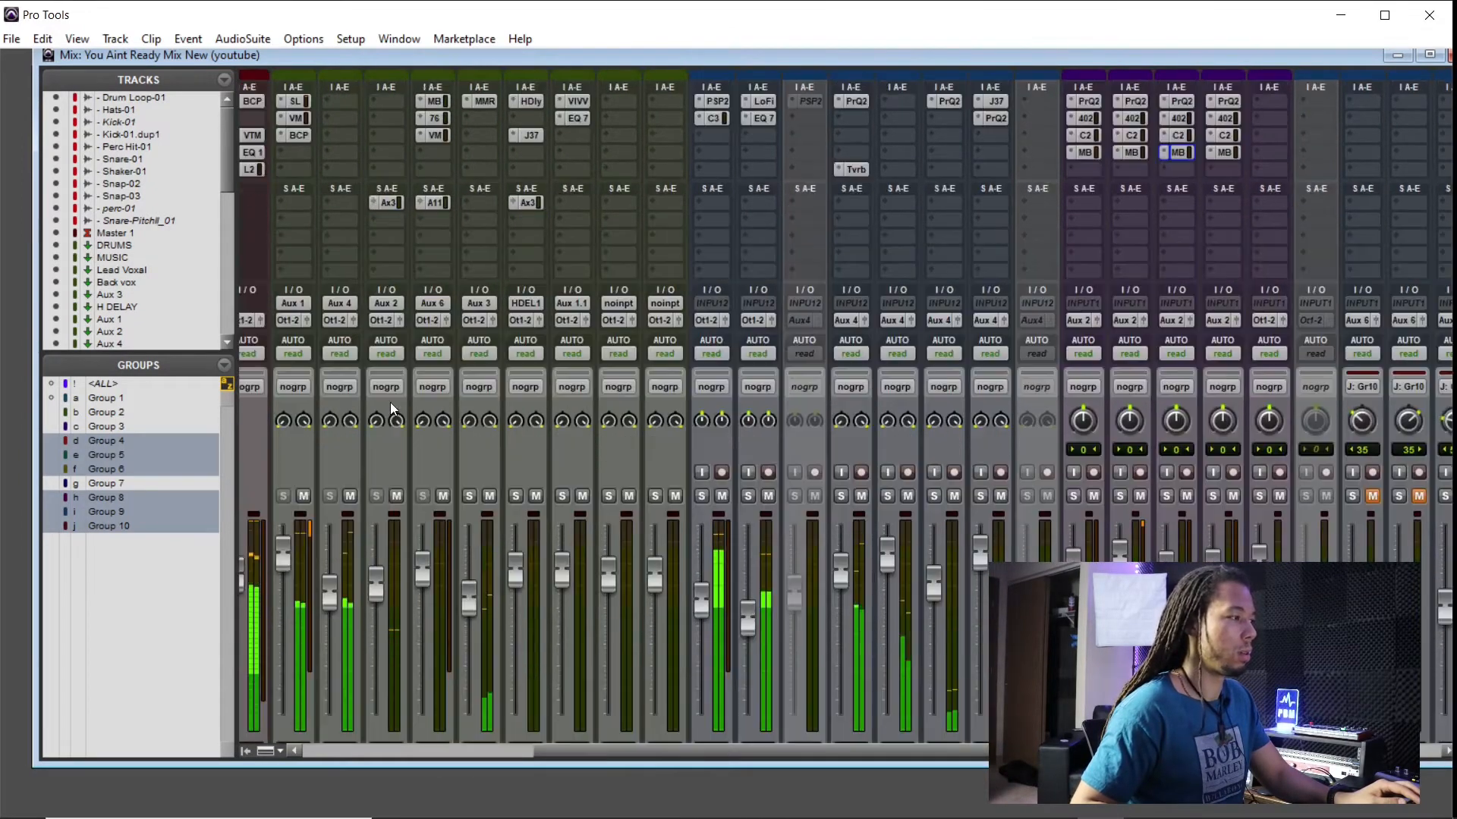
Step: Show the Lead Voxal volume automation lane, delete its volume breakpoints, and collapse the lane again
{"action": "left_click", "coordinate": [392, 648]}
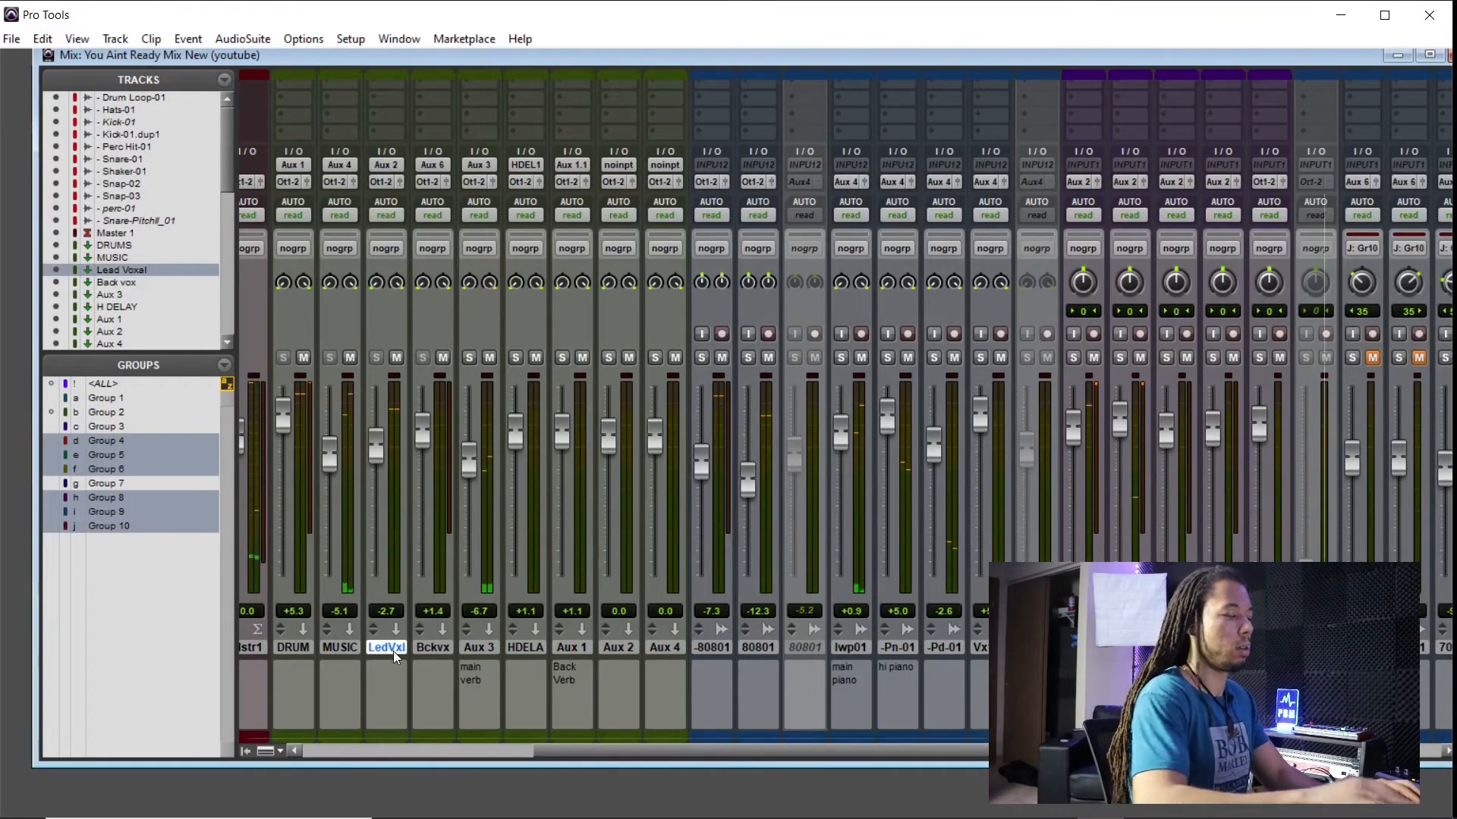
{"action": "key", "text": "ctrl+equal"}
{"action": "scroll", "coordinate": [628, 438], "scroll_direction": "up", "scroll_amount": 10}
{"action": "scroll", "coordinate": [627, 437], "scroll_direction": "up", "scroll_amount": 4}
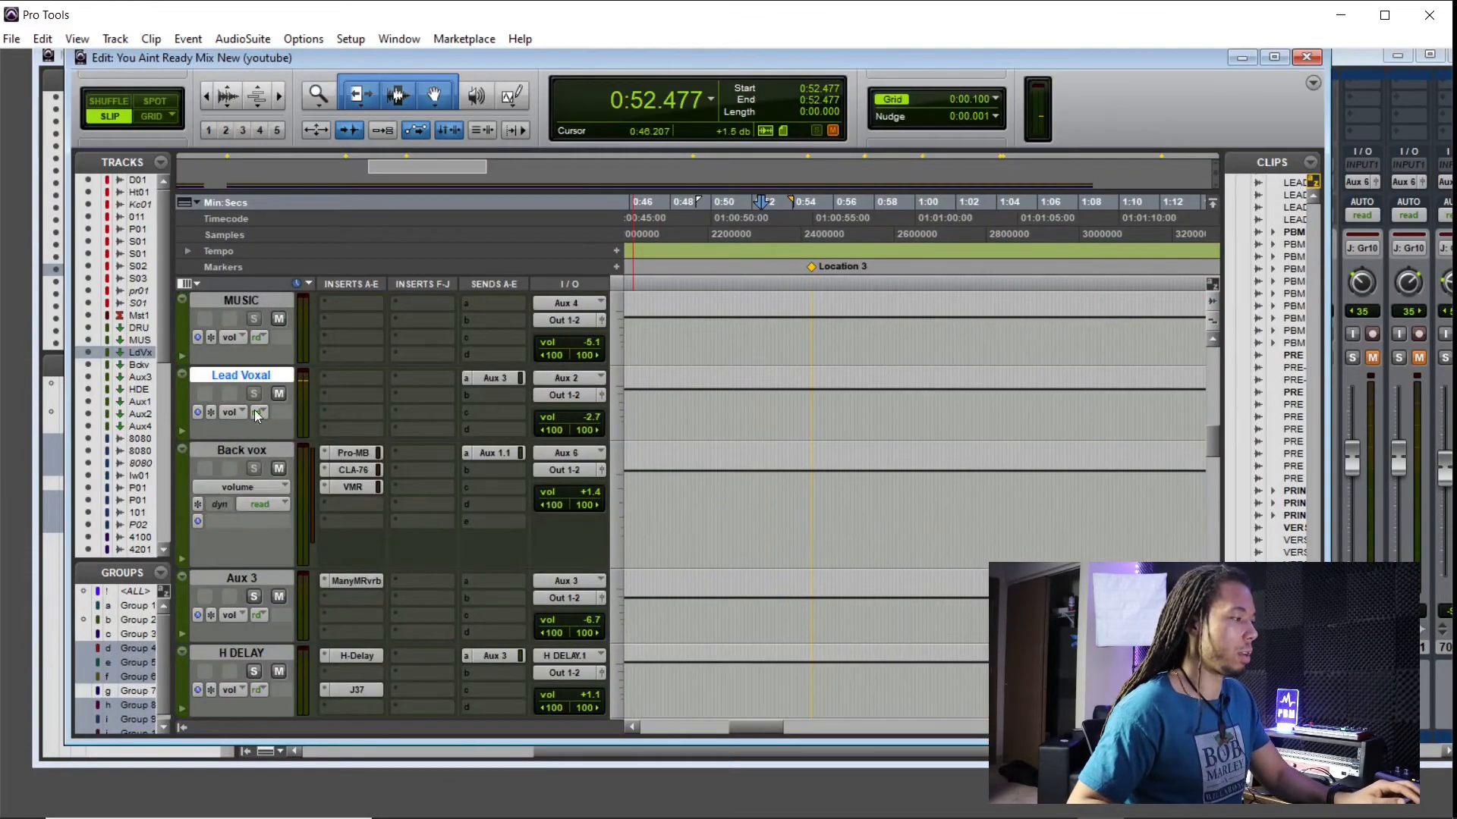
{"action": "left_click", "coordinate": [182, 431]}
{"action": "scroll", "coordinate": [984, 500], "scroll_direction": "down", "scroll_amount": 5}
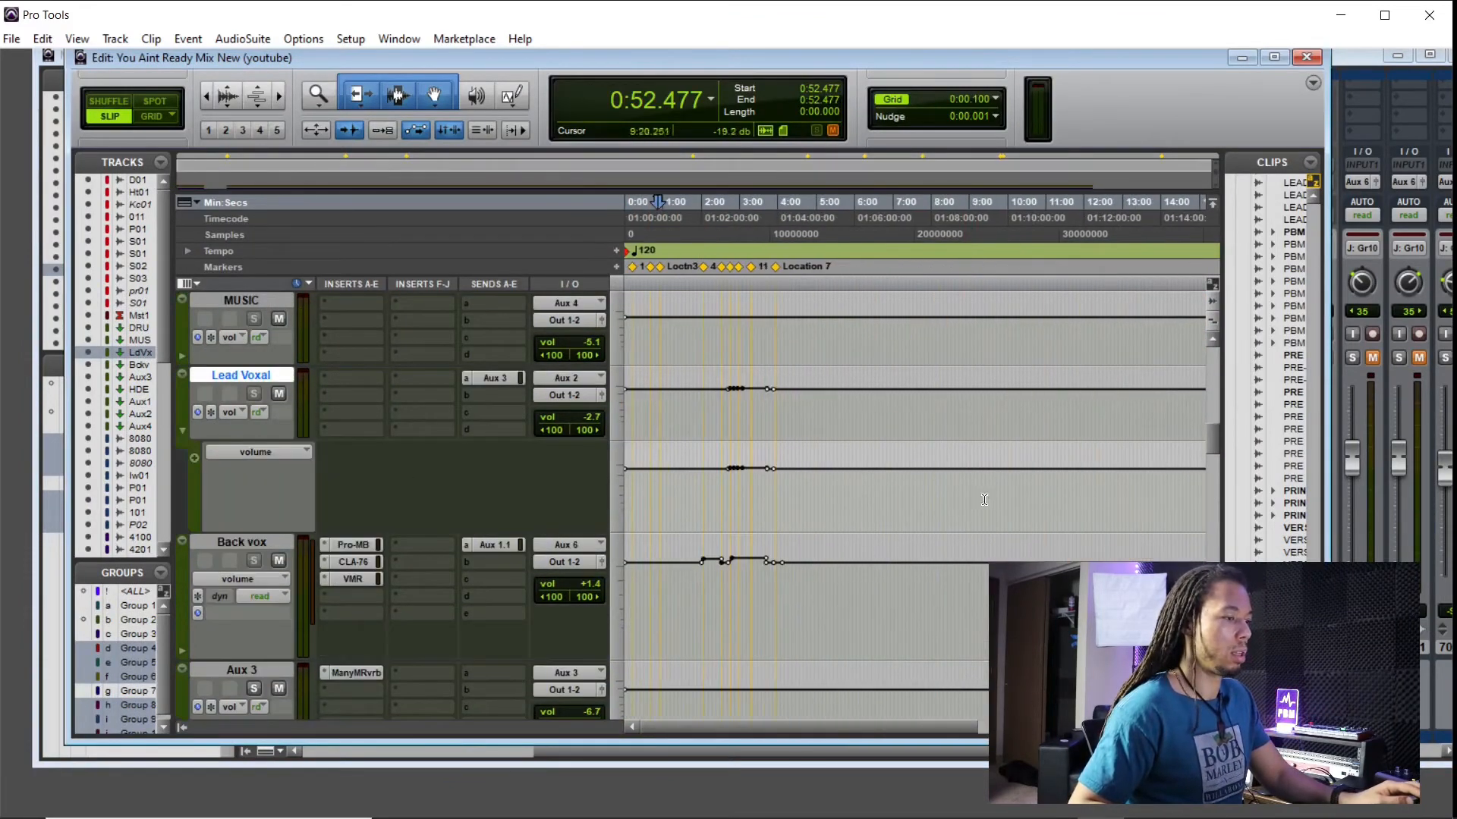
{"action": "scroll", "coordinate": [879, 506], "scroll_direction": "up", "scroll_amount": 2}
{"action": "left_click_drag", "start_coordinate": [962, 501], "coordinate": [807, 470]}
{"action": "left_click", "coordinate": [807, 470]}
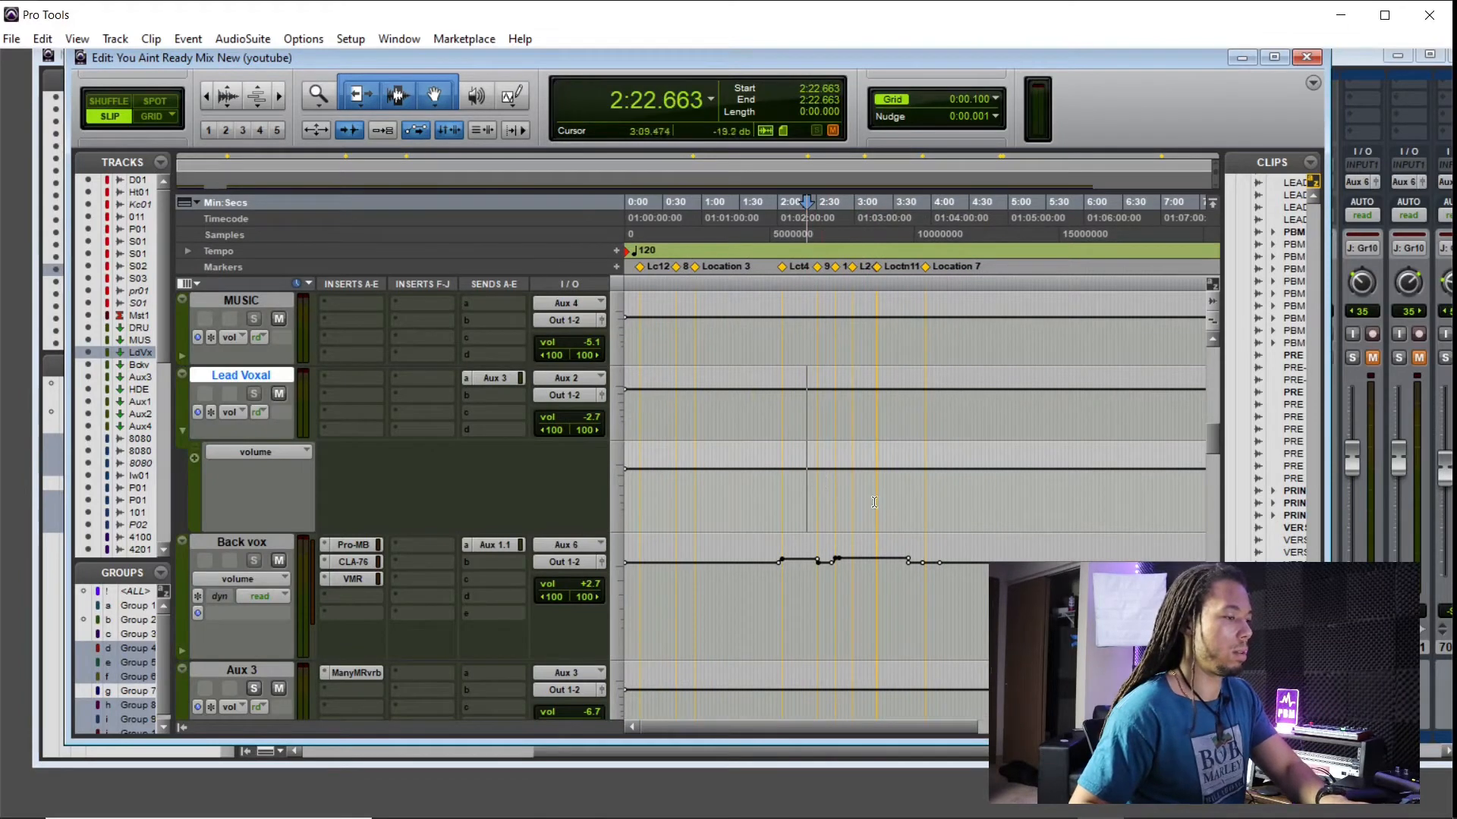
{"action": "left_click", "coordinate": [184, 432]}
Step: Play the song and raise the Lead Voxal aux fader to +0.7 dB in the mixer
{"action": "key", "text": "ctrl+equal"}
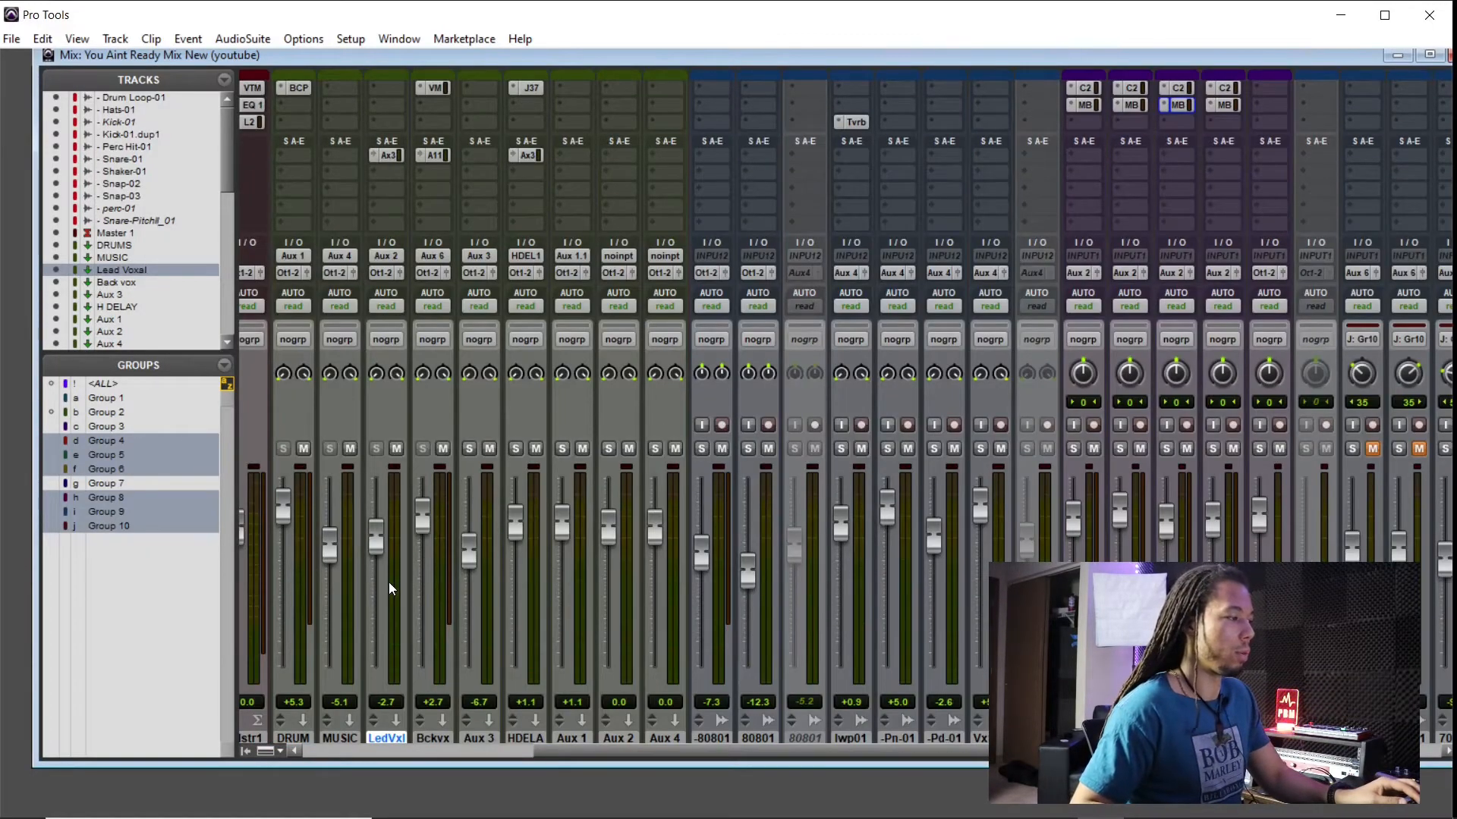
{"action": "scroll", "coordinate": [389, 581], "scroll_direction": "down", "scroll_amount": 2}
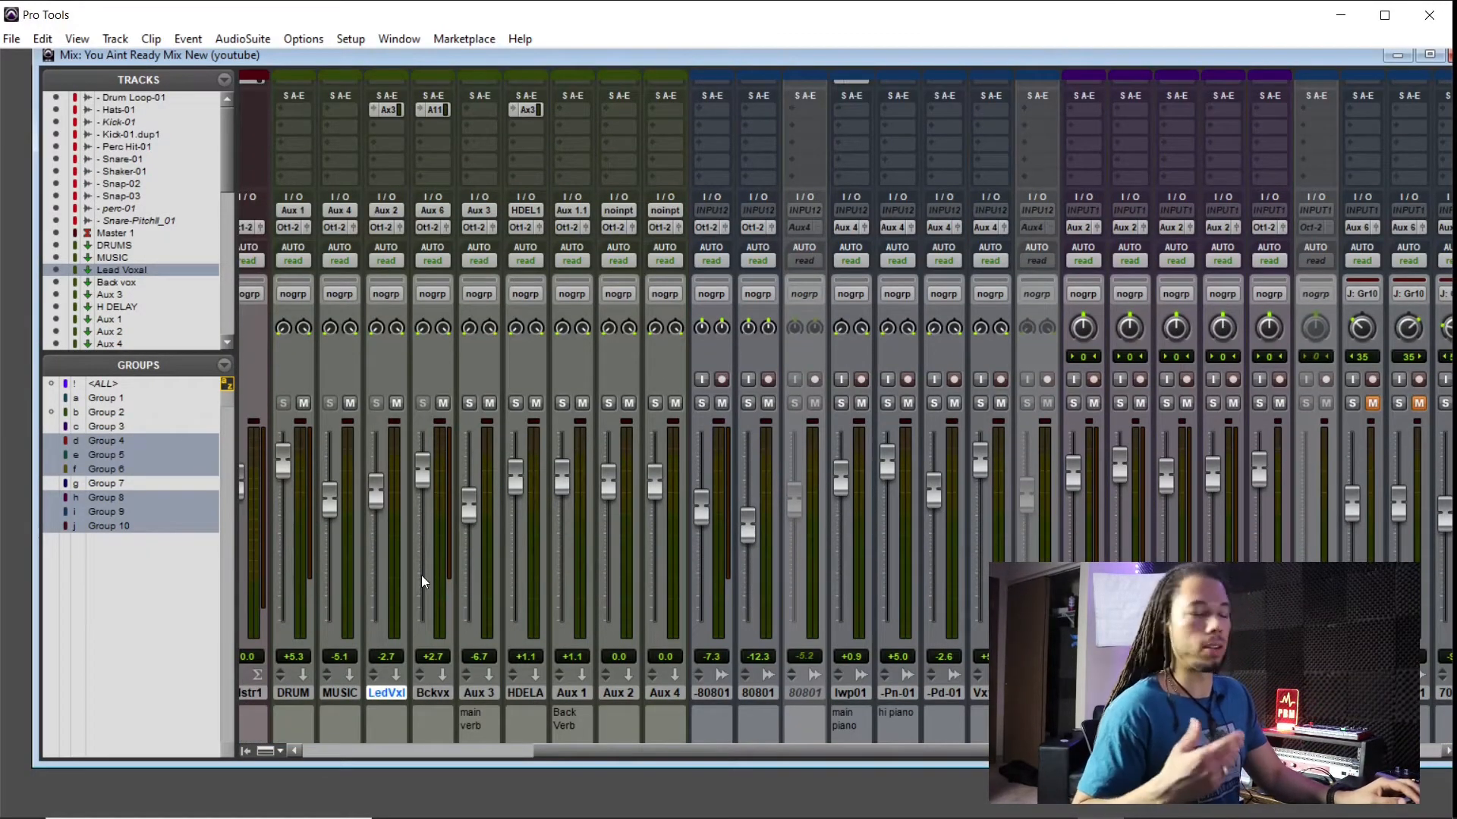
{"action": "scroll", "coordinate": [768, 573], "scroll_direction": "down", "scroll_amount": 2}
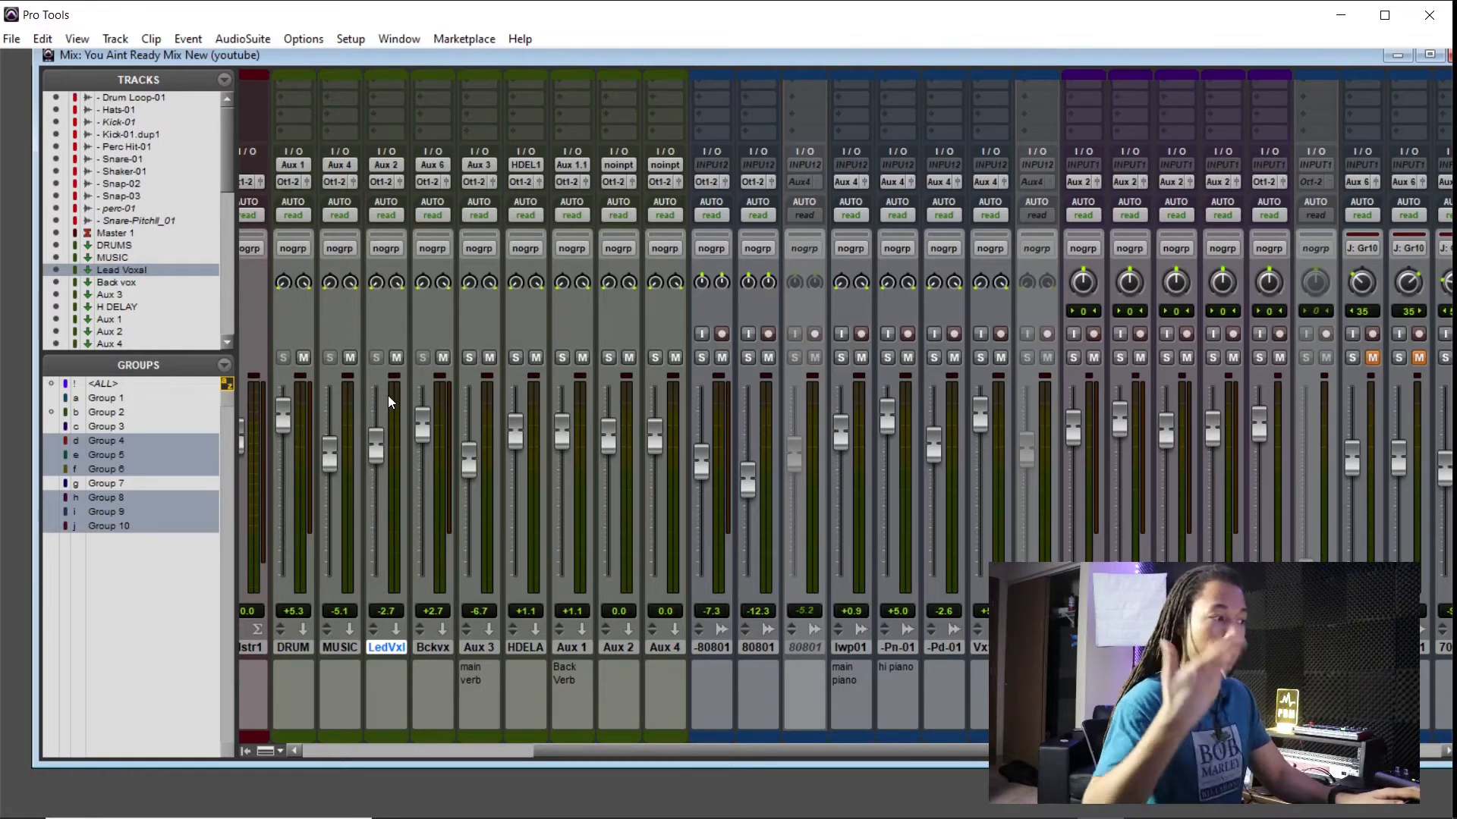
{"action": "key", "text": "space"}
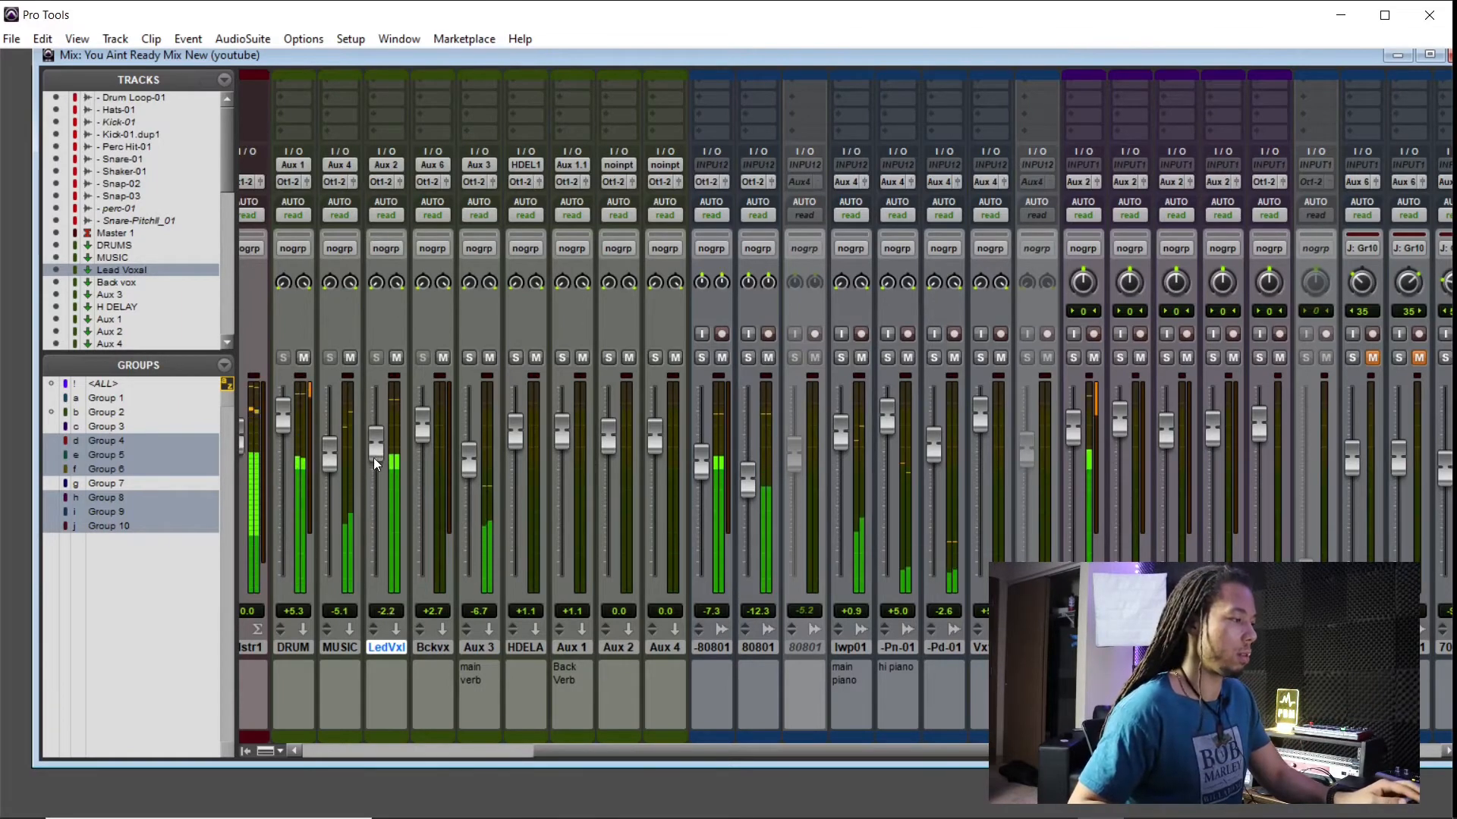
{"action": "left_click_drag", "start_coordinate": [375, 450], "coordinate": [390, 450]}
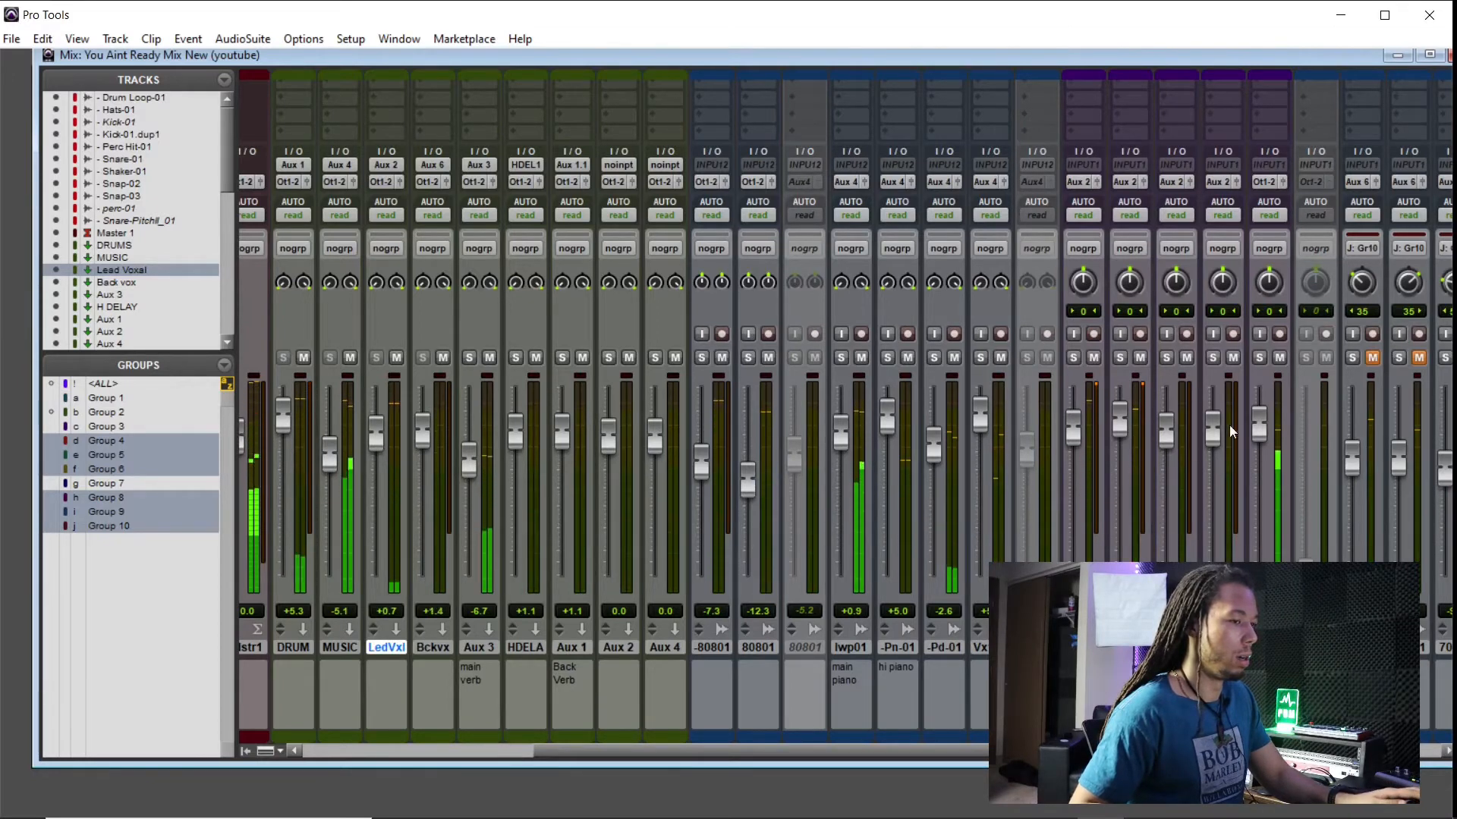
Step: Copy the Pro-Q 2, DPR-402, CLA-2A and Pro-MB inserts to the soloed LEAD102W3101 track and set its volume to +0.7 dB
{"action": "scroll", "coordinate": [1266, 439], "scroll_direction": "up", "scroll_amount": 3}
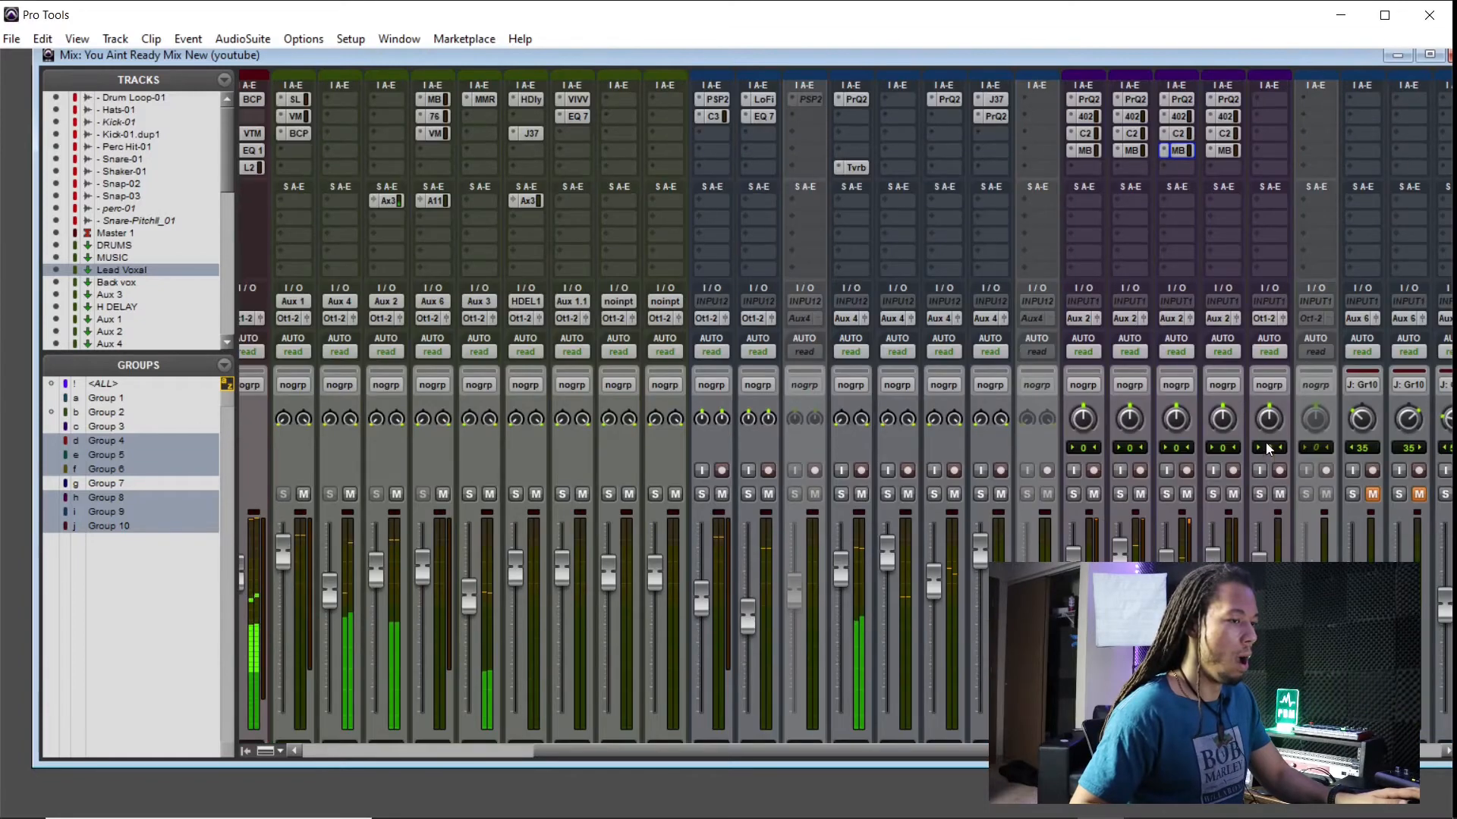
{"action": "left_click", "coordinate": [1261, 493]}
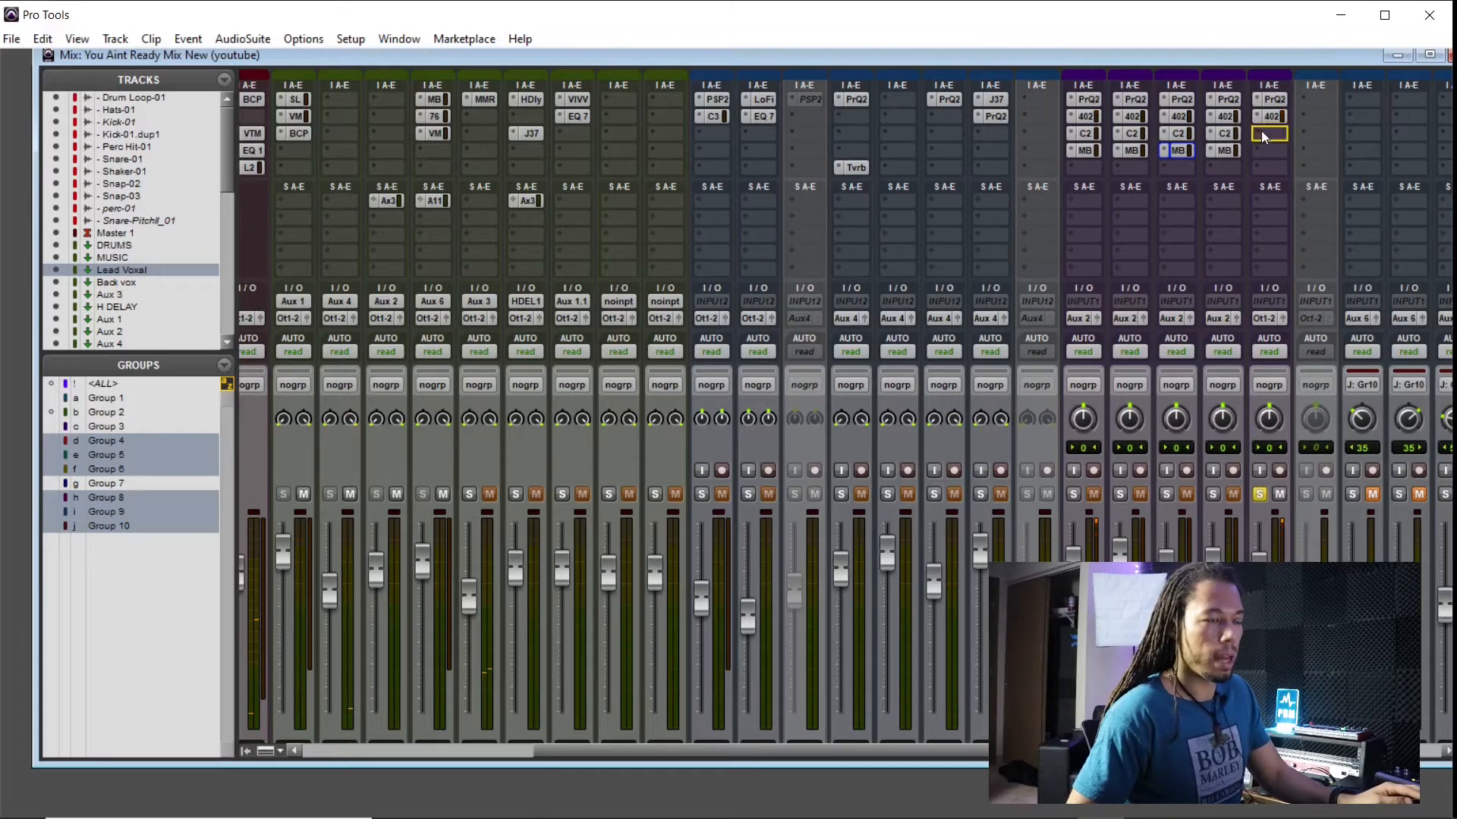
{"action": "scroll", "coordinate": [1269, 455], "scroll_direction": "down", "scroll_amount": 2}
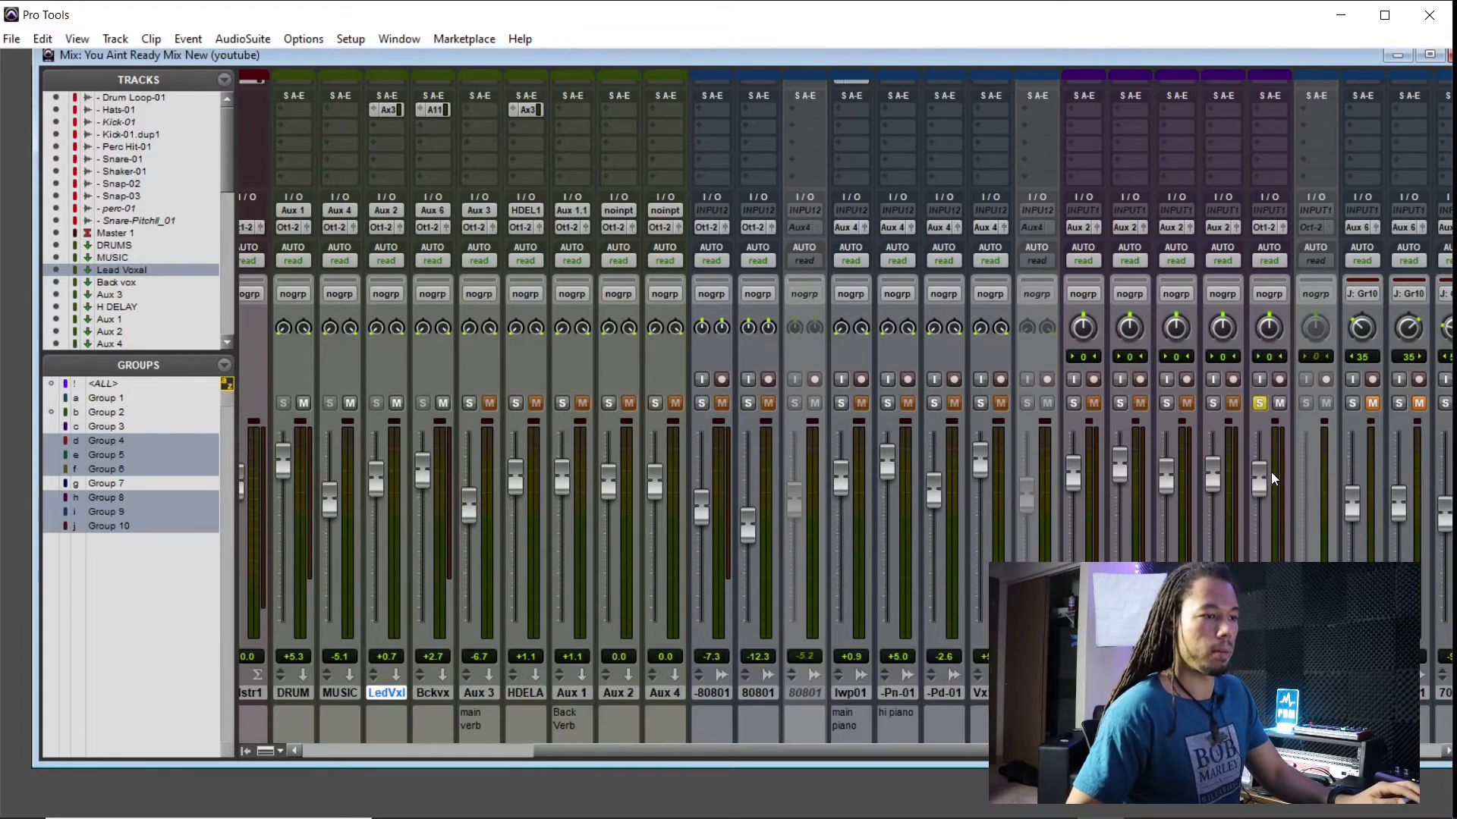
Step: Place the edit cursor at 1:38.824, within the verse vocal ahead of the second pre-chorus
{"action": "key", "text": "ctrl+equal"}
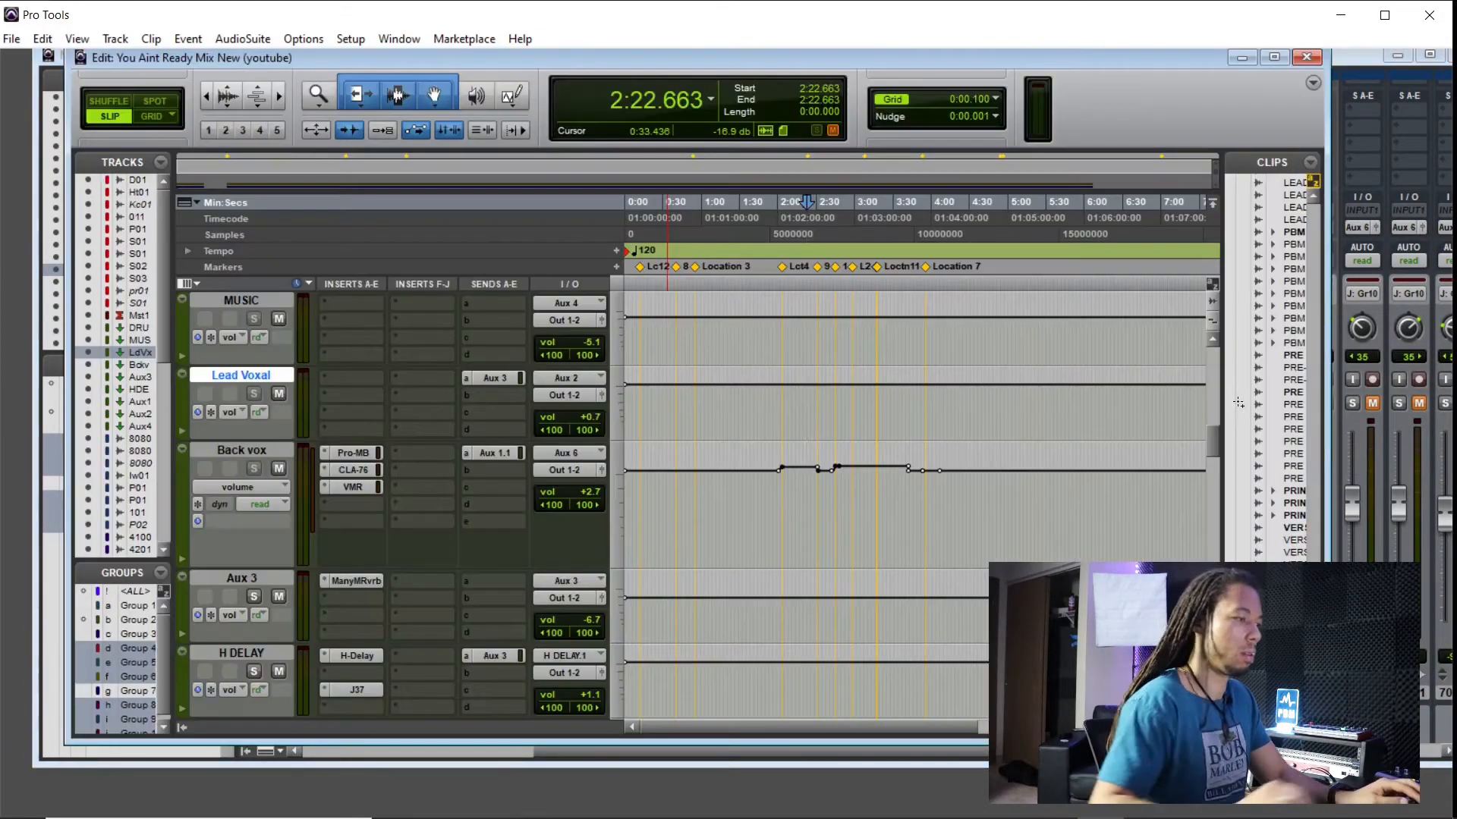
{"action": "scroll", "coordinate": [699, 431], "scroll_direction": "down", "scroll_amount": 5}
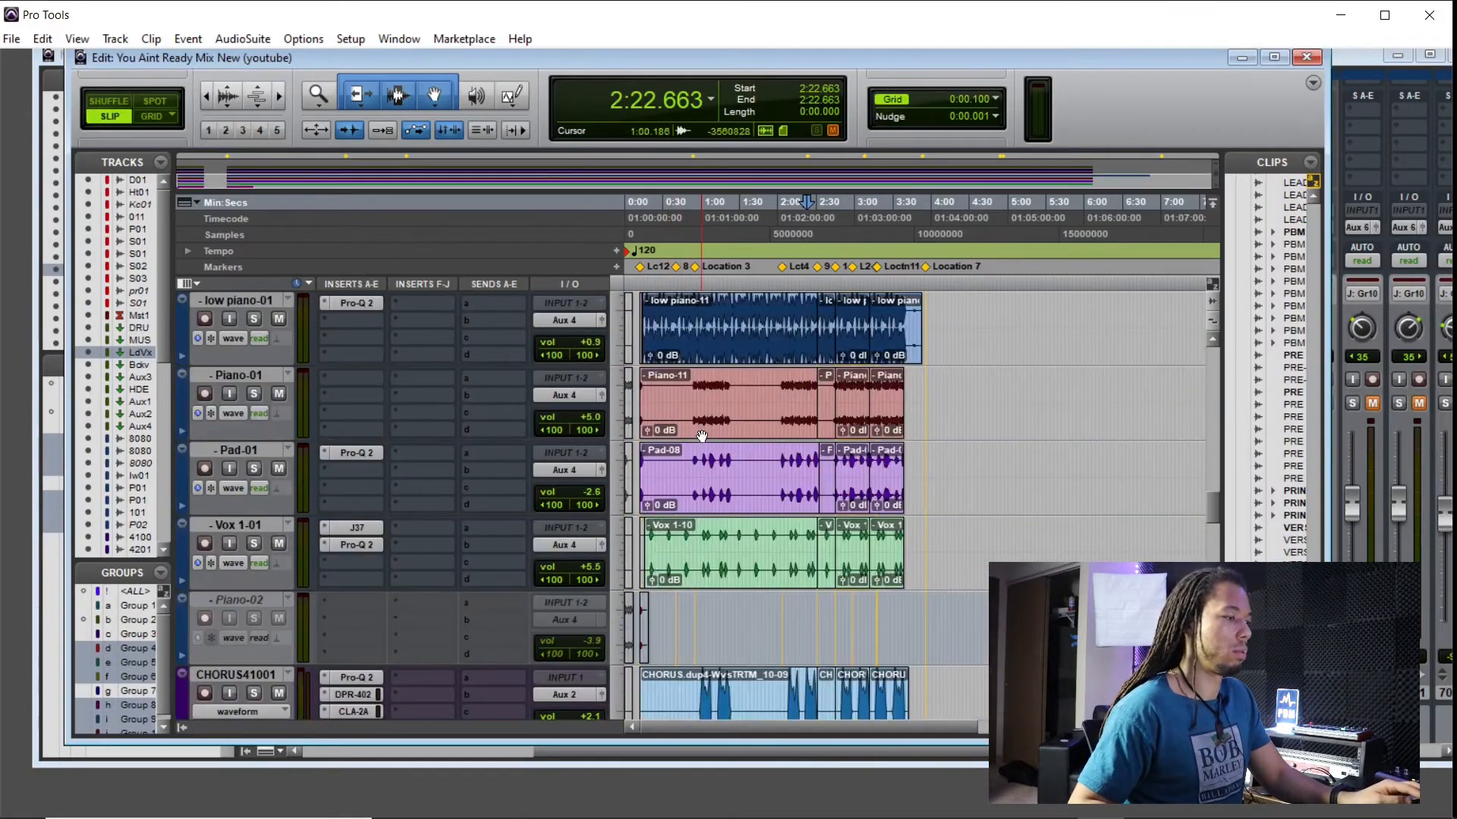
{"action": "scroll", "coordinate": [707, 436], "scroll_direction": "up", "scroll_amount": 4}
{"action": "scroll", "coordinate": [729, 435], "scroll_direction": "down", "scroll_amount": 3}
{"action": "scroll", "coordinate": [729, 436], "scroll_direction": "down", "scroll_amount": 1}
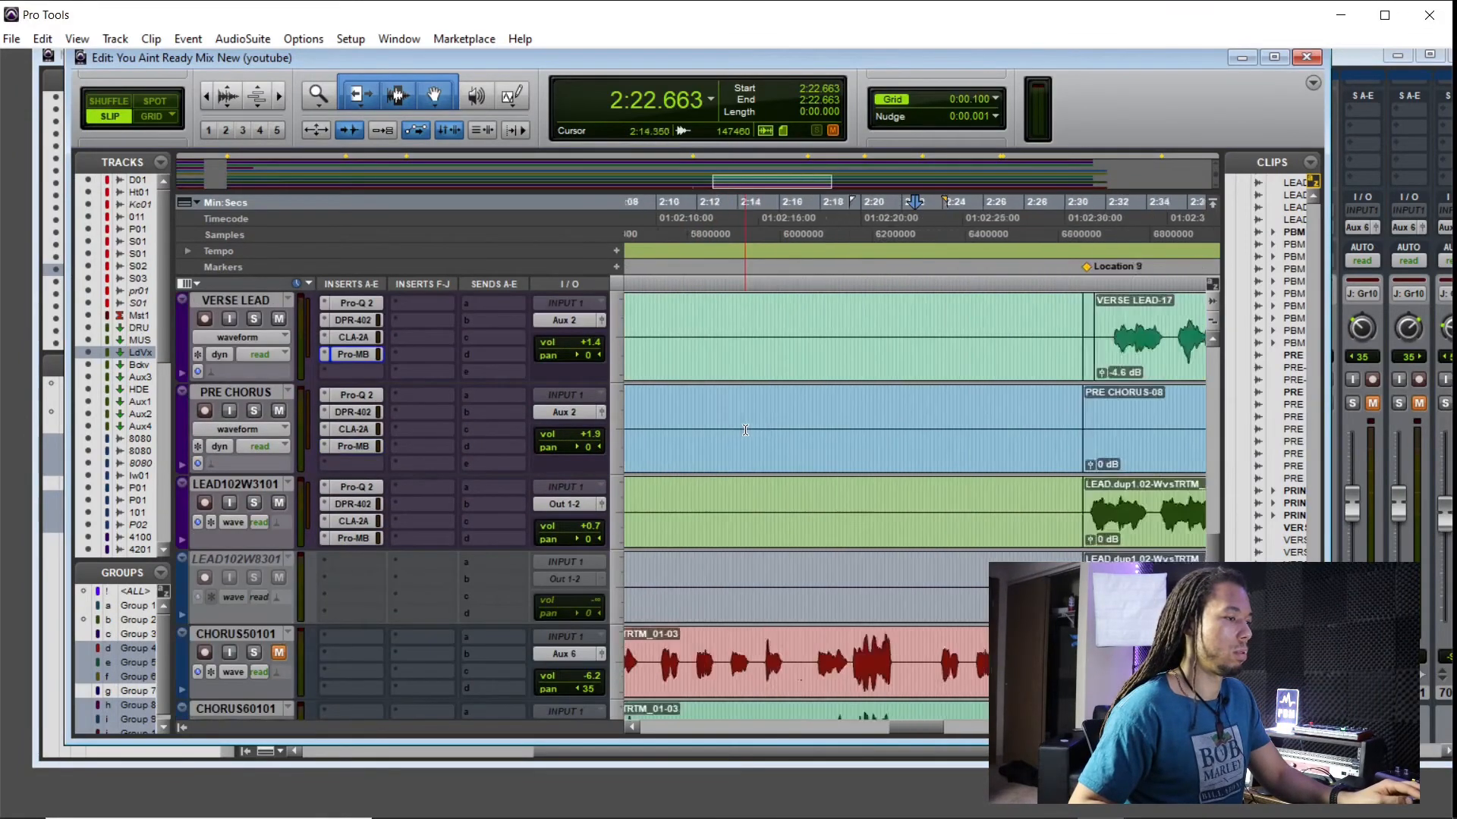
{"action": "scroll", "coordinate": [760, 430], "scroll_direction": "down", "scroll_amount": 2}
{"action": "left_click", "coordinate": [691, 265]}
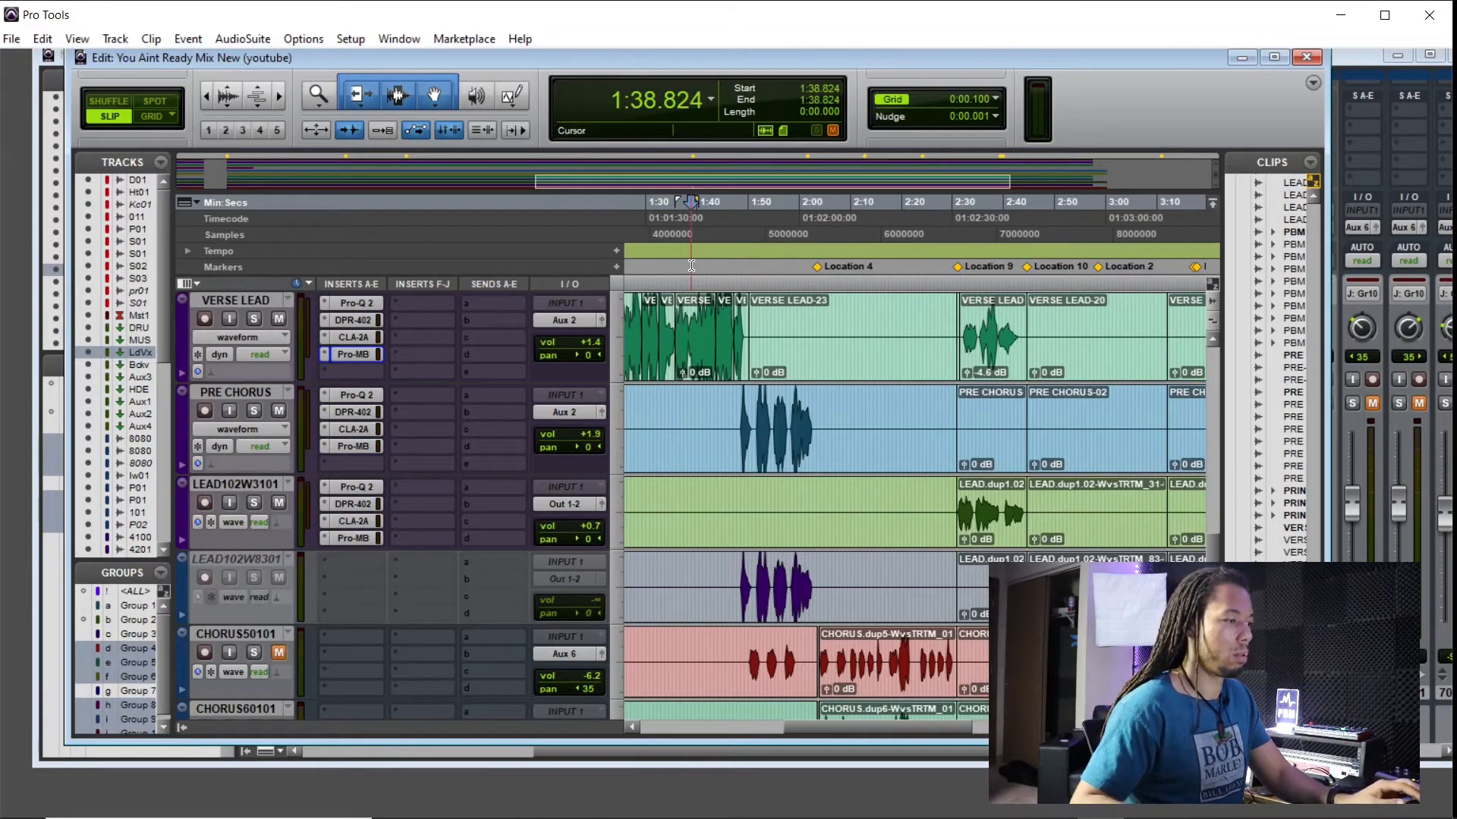
Step: Play from 1:38.824 and raise VERSE LEAD to +2.3 dB and PRE CHORUS to +3.8 dB
{"action": "key", "text": "space"}
{"action": "key", "text": "ctrl+equal"}
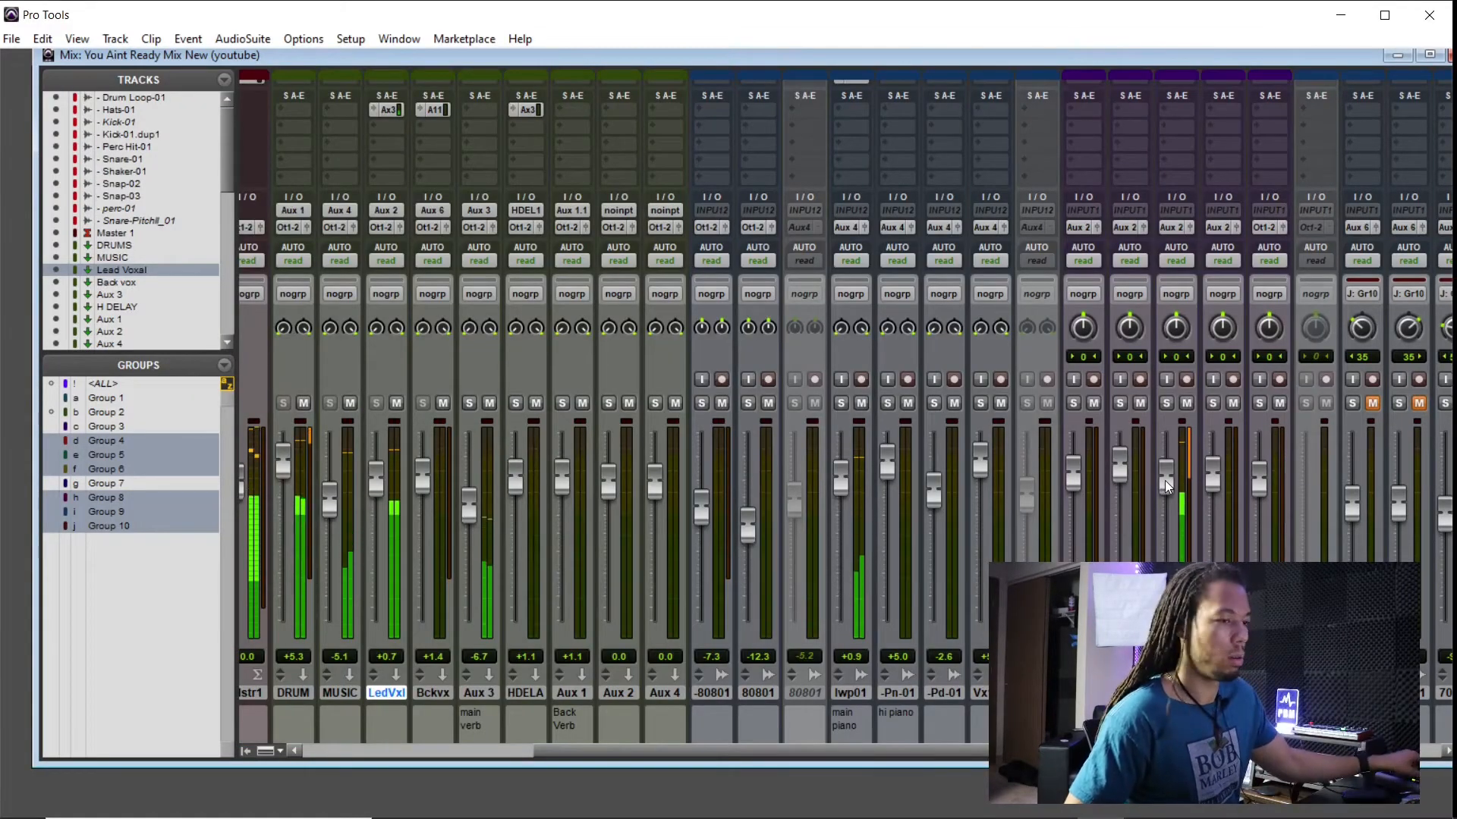
{"action": "left_click_drag", "start_coordinate": [1165, 485], "coordinate": [1170, 477]}
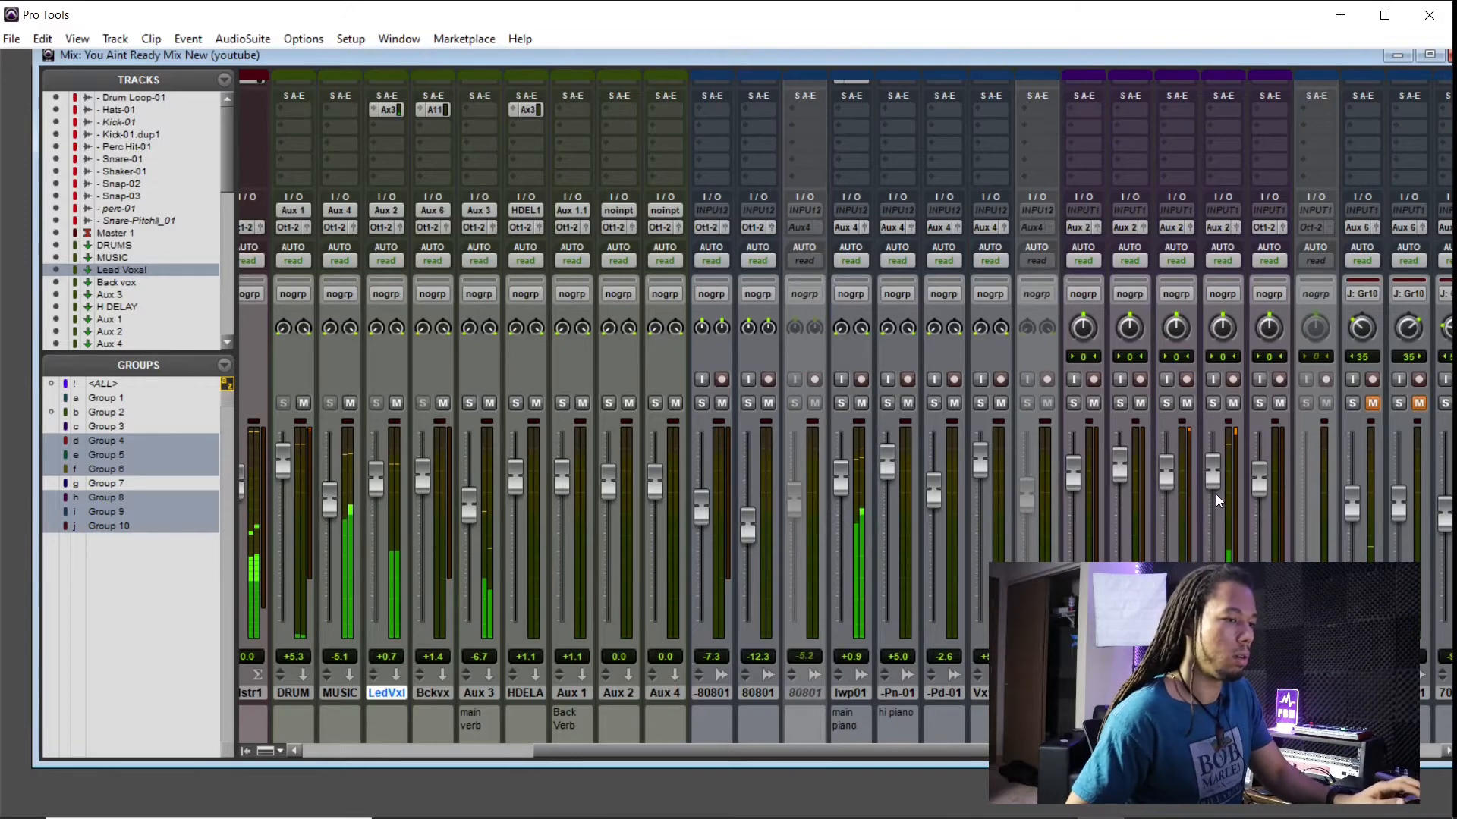
{"action": "left_click_drag", "start_coordinate": [1216, 484], "coordinate": [1216, 480]}
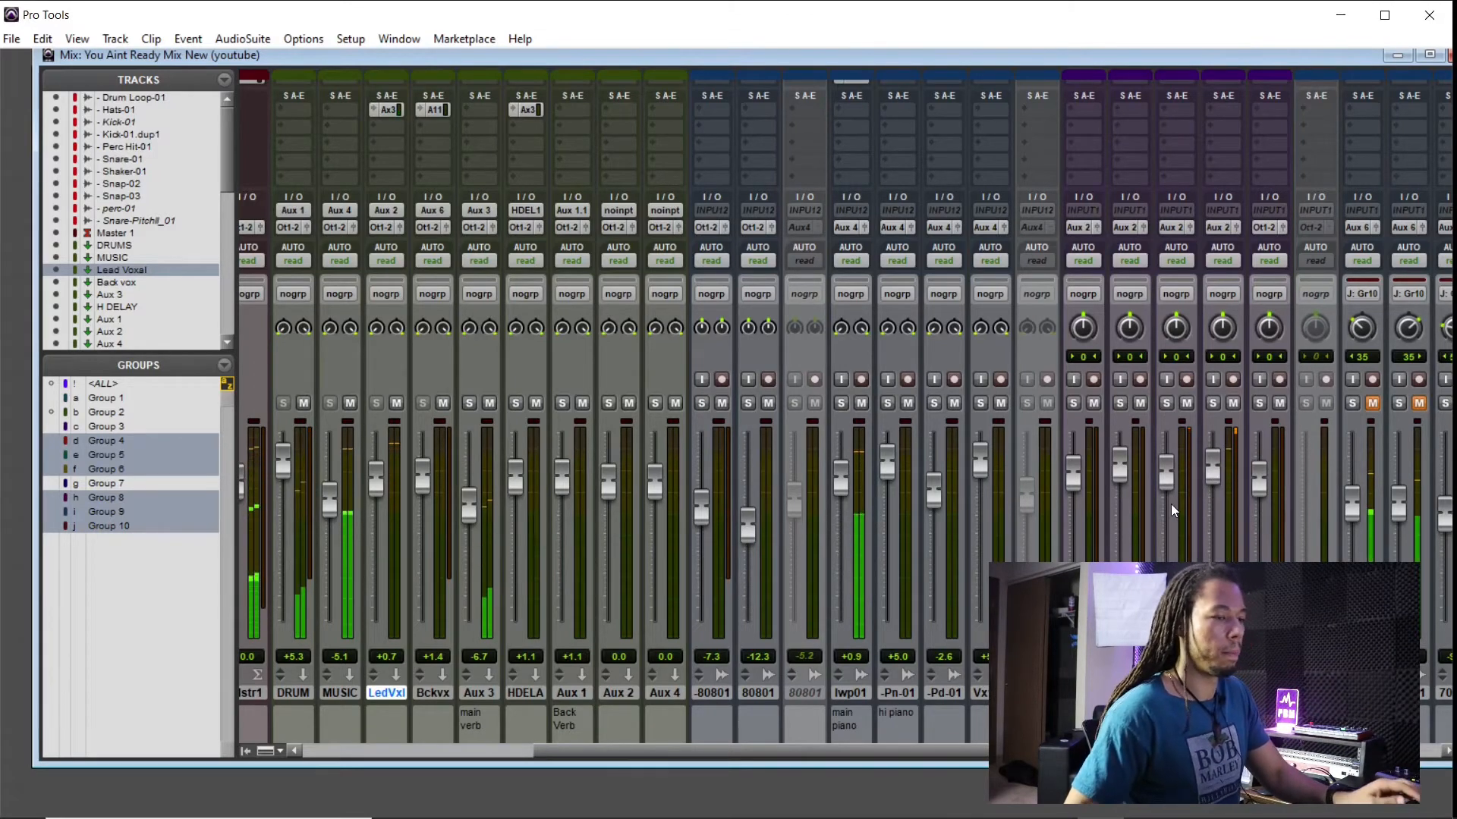
Step: Play the chorus from 2:02.044 and raise CHORUSW4201 to +5.8 dB and CHORUS41001 to +4.8 dB
{"action": "key", "text": "ctrl+equal"}
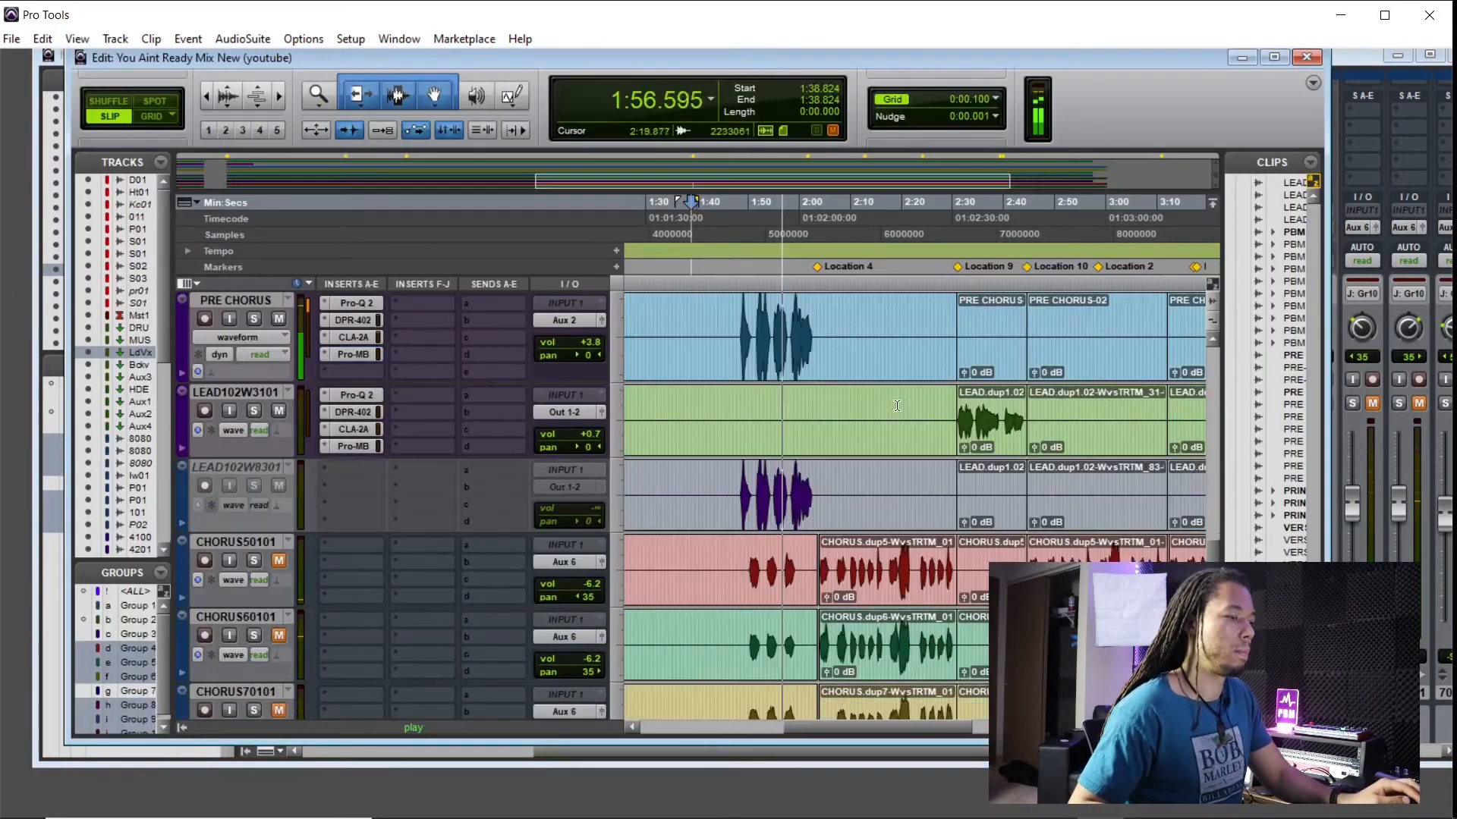
{"action": "scroll", "coordinate": [896, 406], "scroll_direction": "up", "scroll_amount": 3}
{"action": "key", "text": "space"}
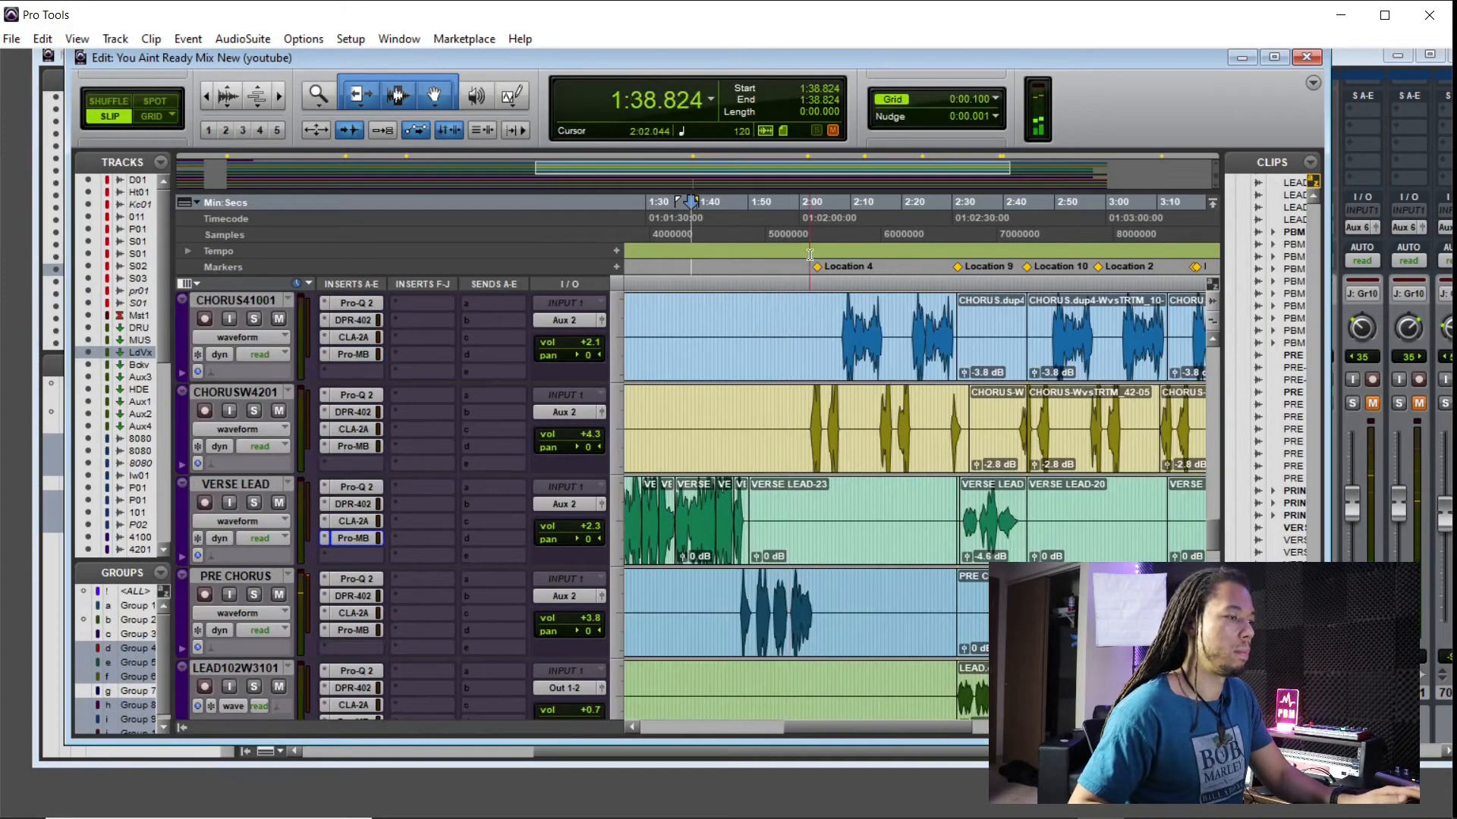
{"action": "left_click", "coordinate": [810, 255]}
{"action": "key", "text": "space"}
{"action": "key", "text": "ctrl+equal"}
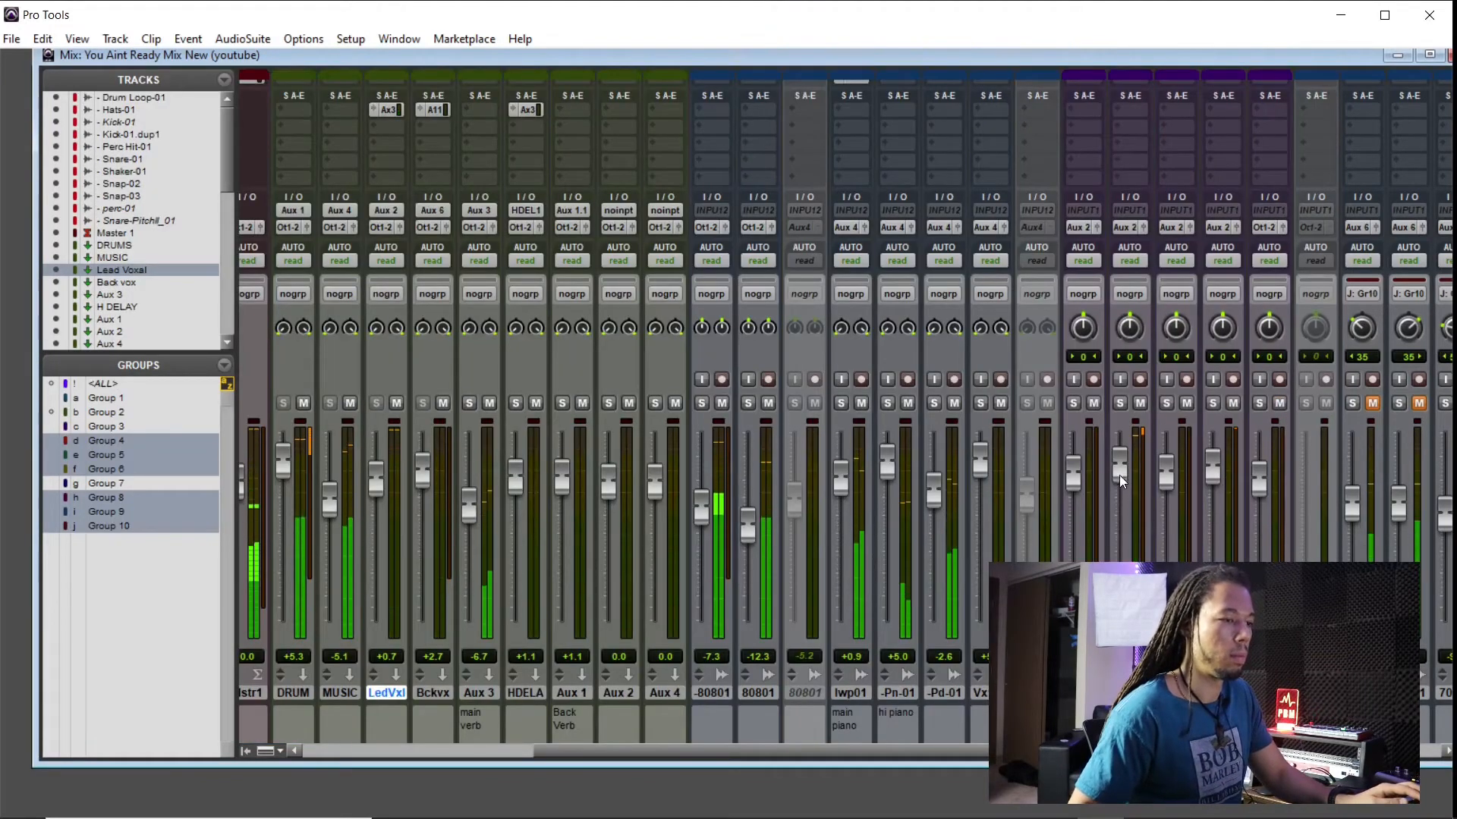
{"action": "mouse_move", "coordinate": [1118, 475]}
{"action": "left_mouse_down"}
{"action": "mouse_move", "coordinate": [1120, 494]}
{"action": "mouse_move", "coordinate": [1123, 468]}
{"action": "left_mouse_up"}
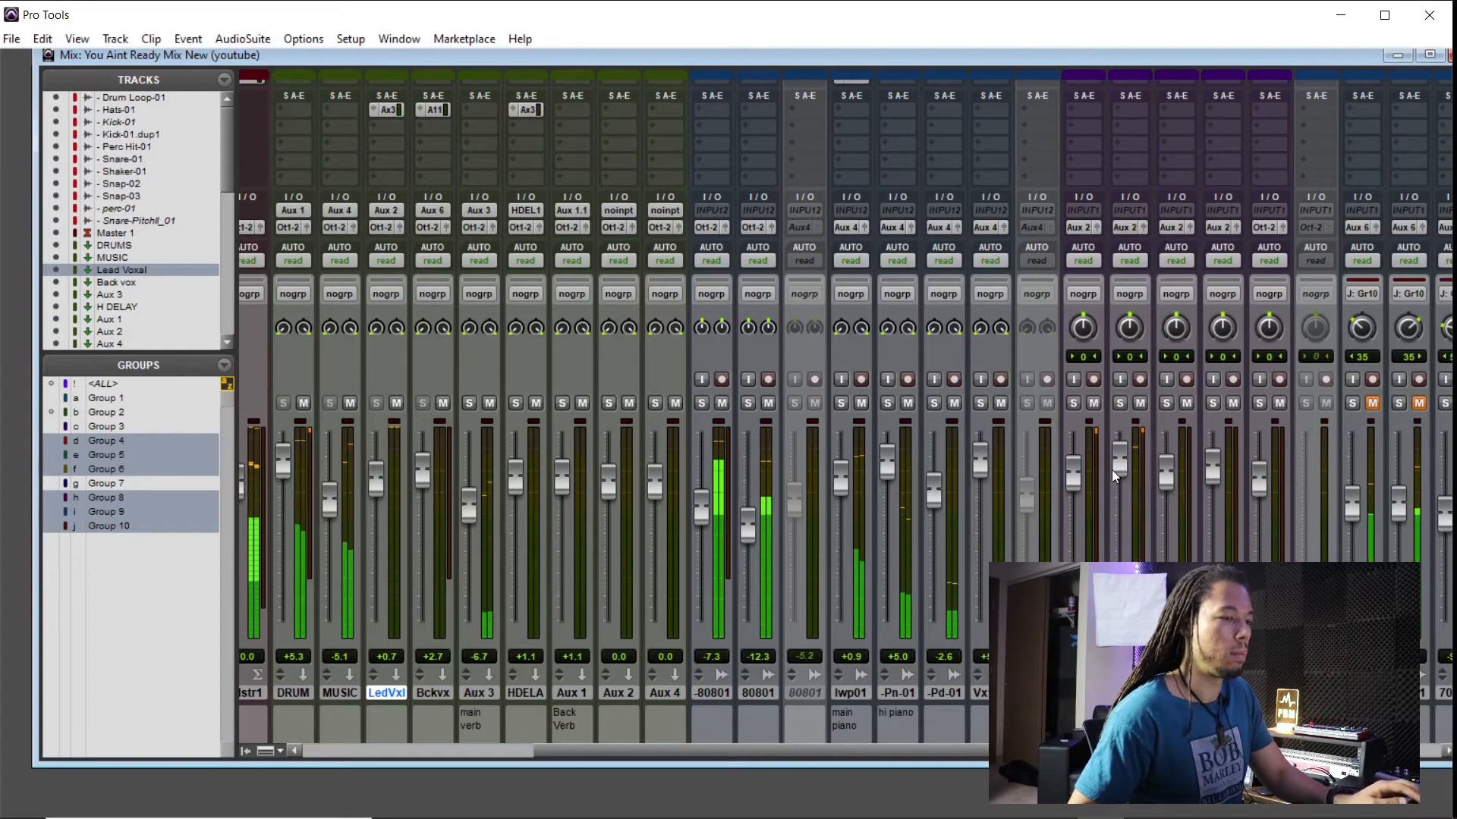
{"action": "left_click_drag", "start_coordinate": [1072, 484], "coordinate": [1077, 473]}
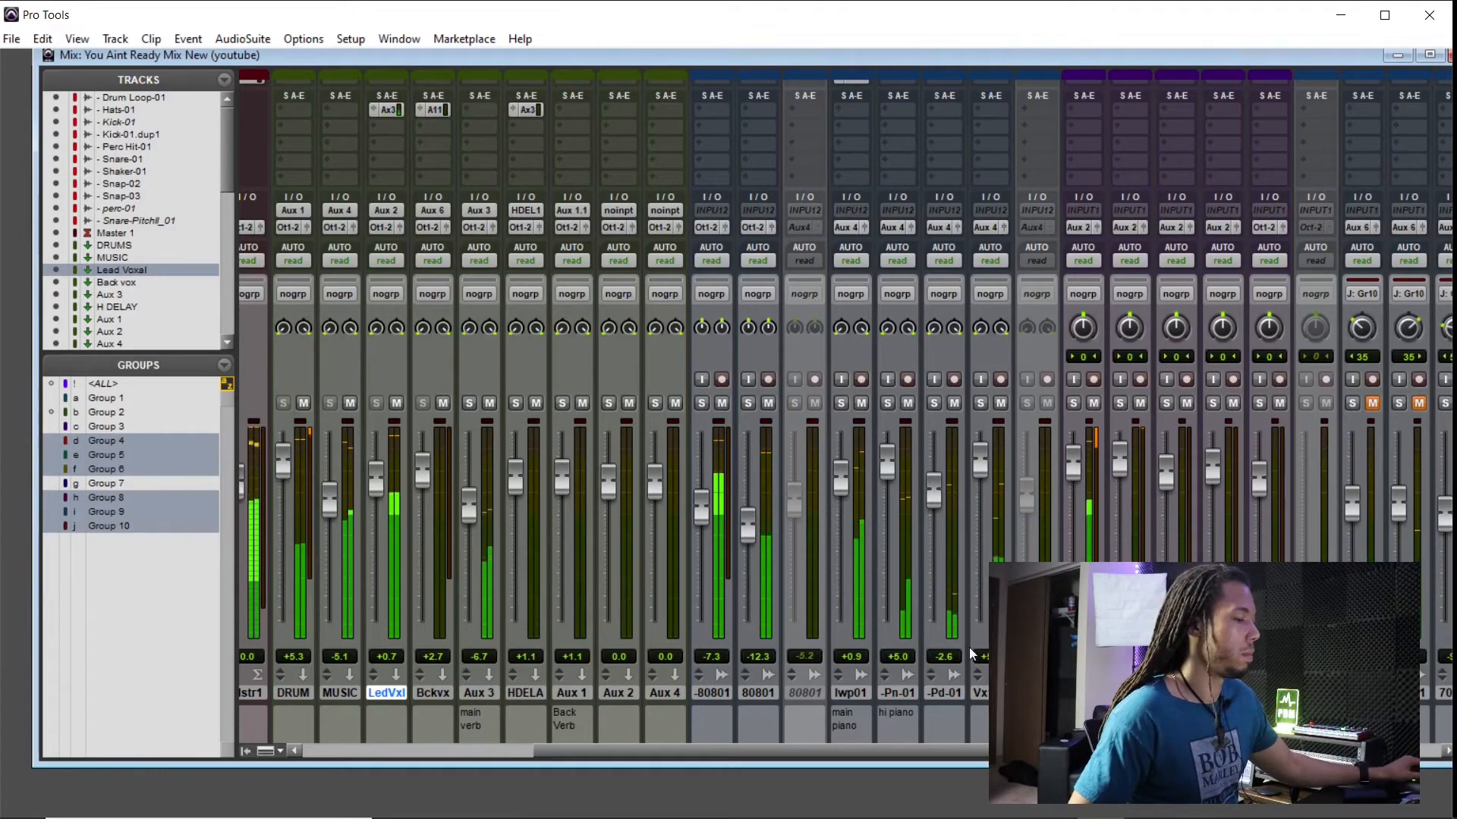
{"action": "left_click", "coordinate": [932, 749]}
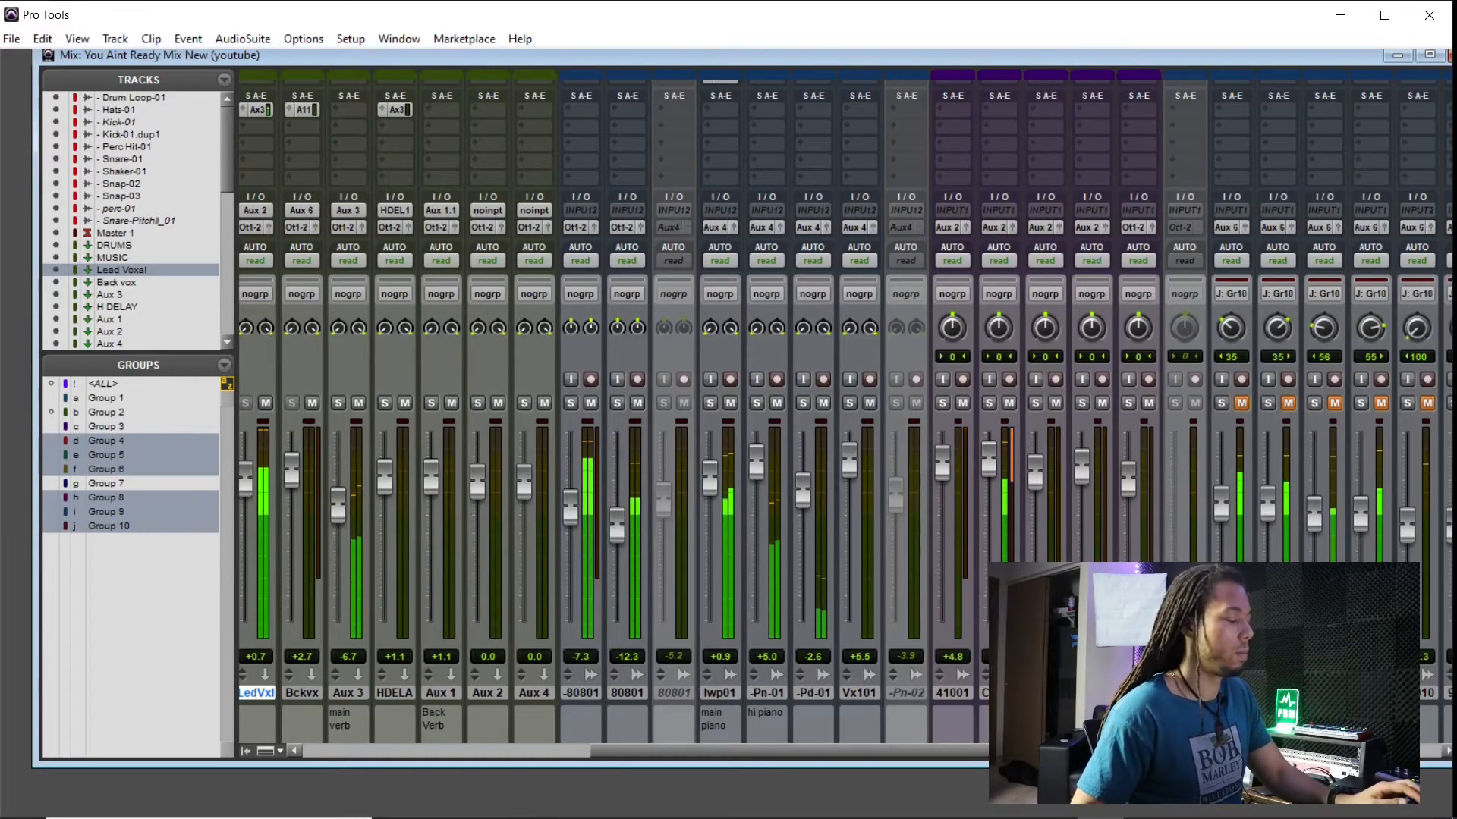
{"action": "scroll", "coordinate": [759, 409], "scroll_direction": "up", "scroll_amount": 2}
{"action": "scroll", "coordinate": [944, 527], "scroll_direction": "down", "scroll_amount": 2}
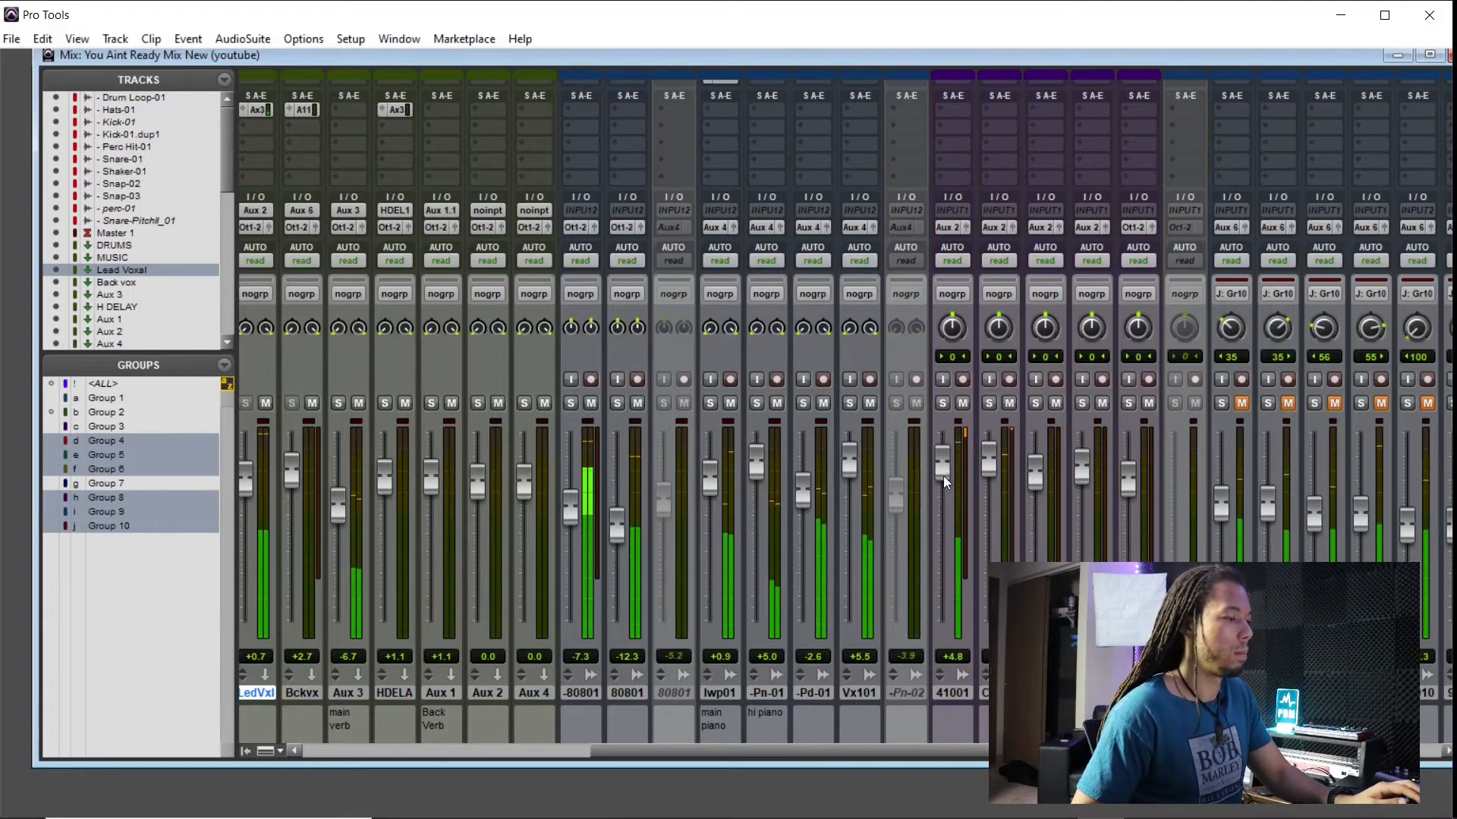
{"action": "scroll", "coordinate": [926, 754], "scroll_direction": "right", "scroll_amount": 2}
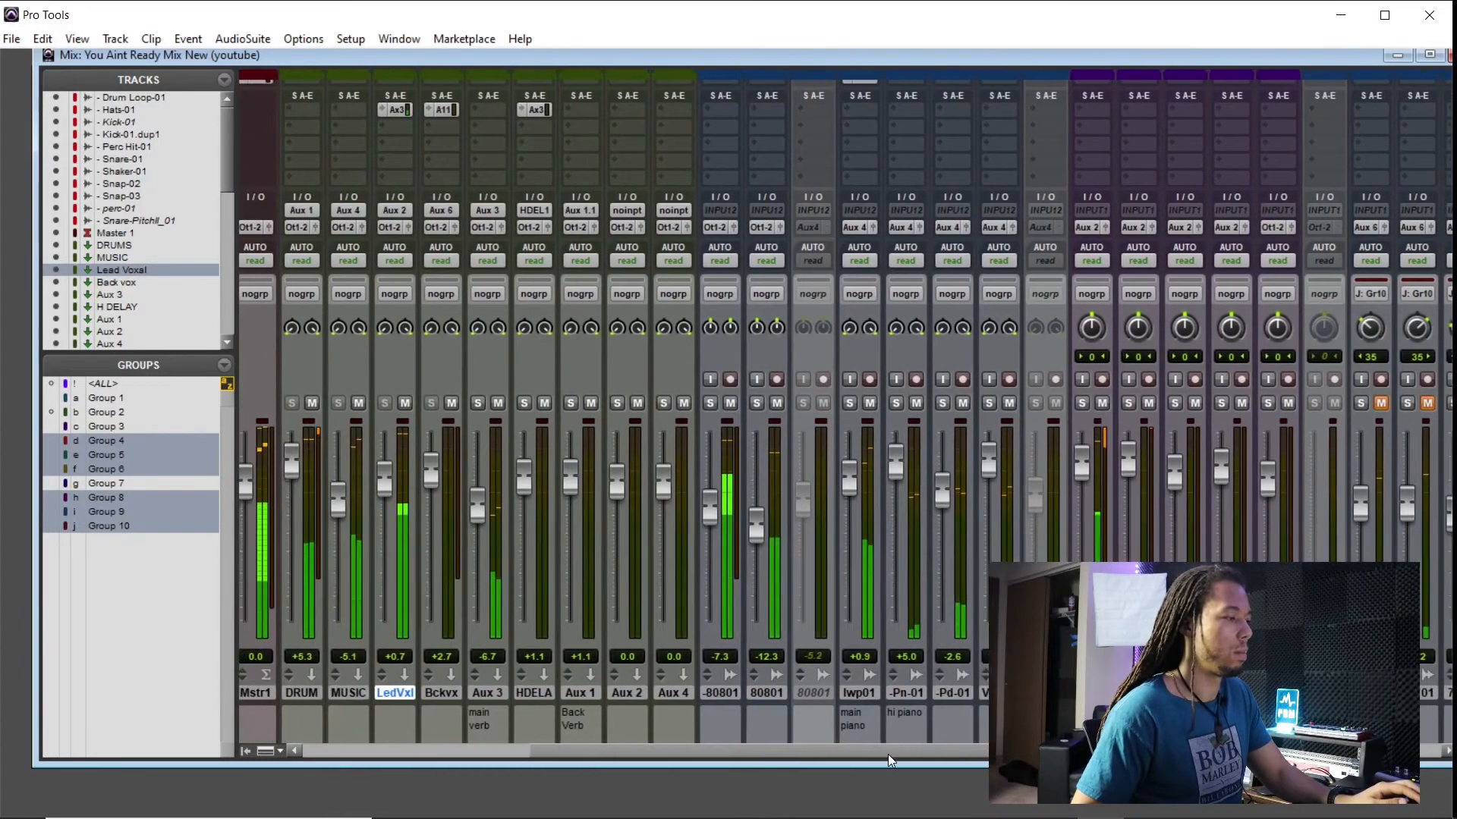
{"action": "scroll", "coordinate": [987, 562], "scroll_direction": "up", "scroll_amount": 4}
Step: Return to the start of the session and place the edit cursor at 0:11.888, at the Location 12 marker
{"action": "key", "text": "ctrl+equal"}
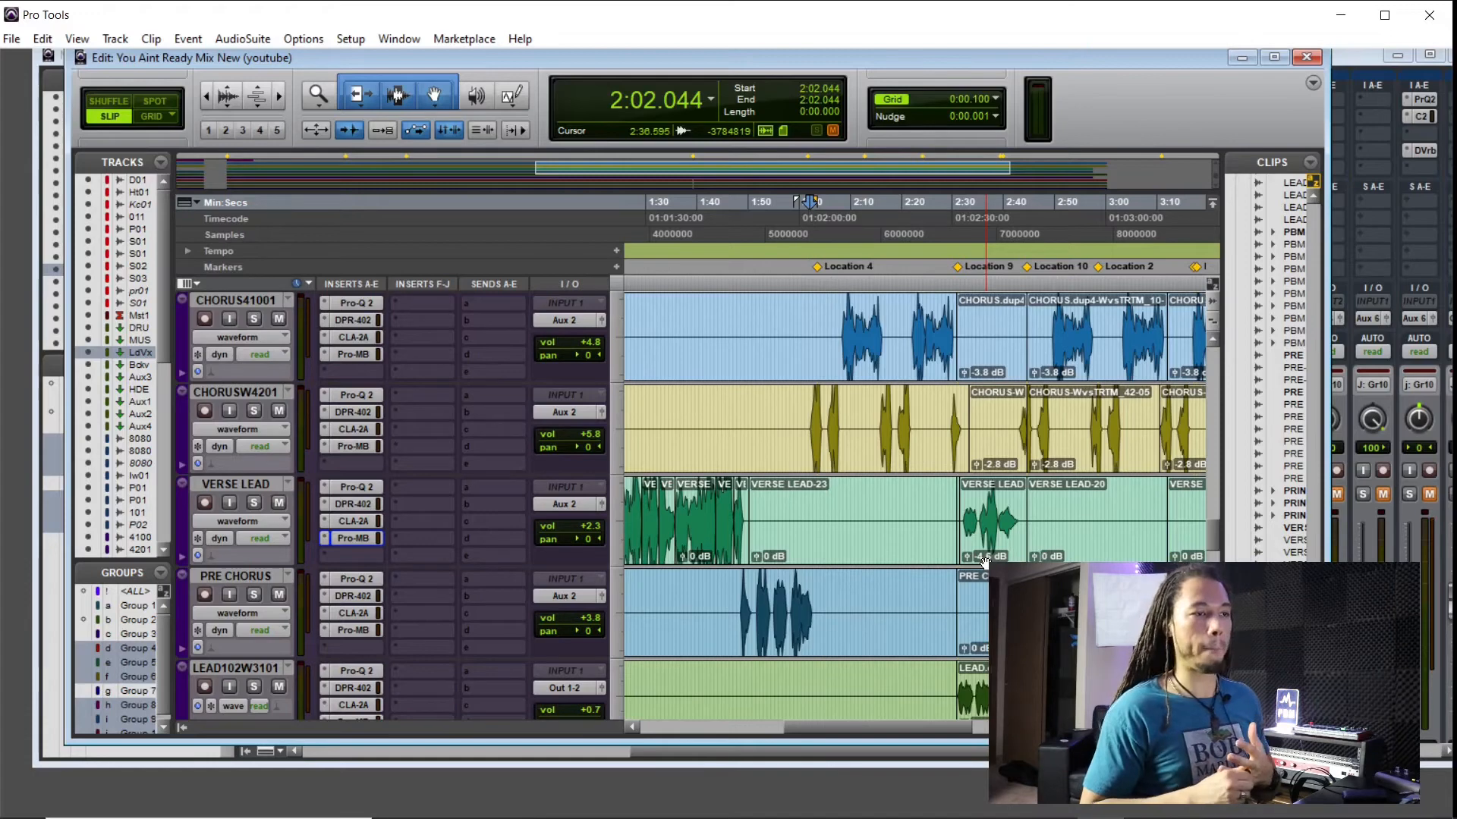
{"action": "scroll", "coordinate": [987, 566], "scroll_direction": "down", "scroll_amount": 1}
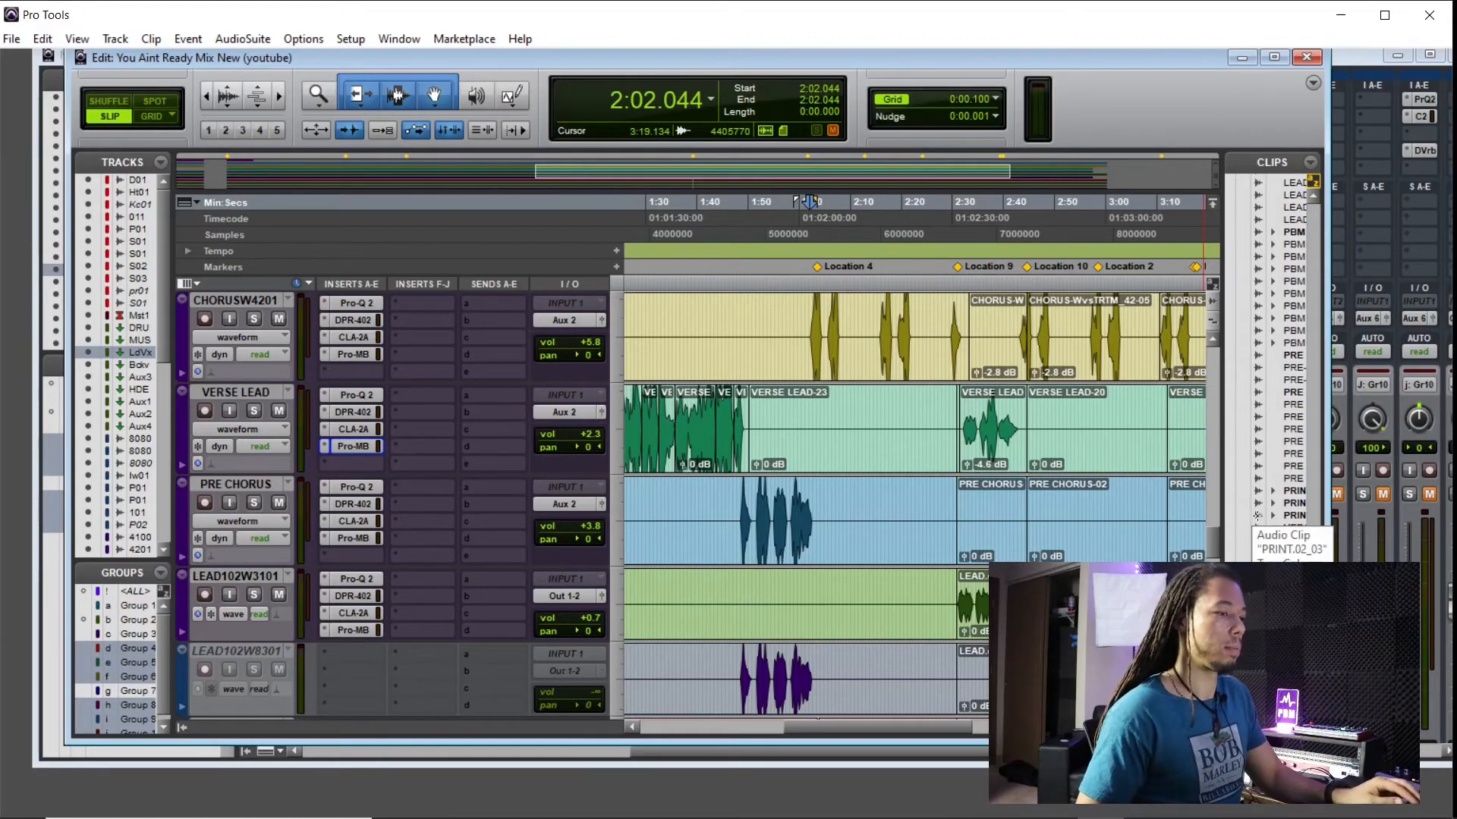
{"action": "key", "text": "space"}
{"action": "key", "text": "Return"}
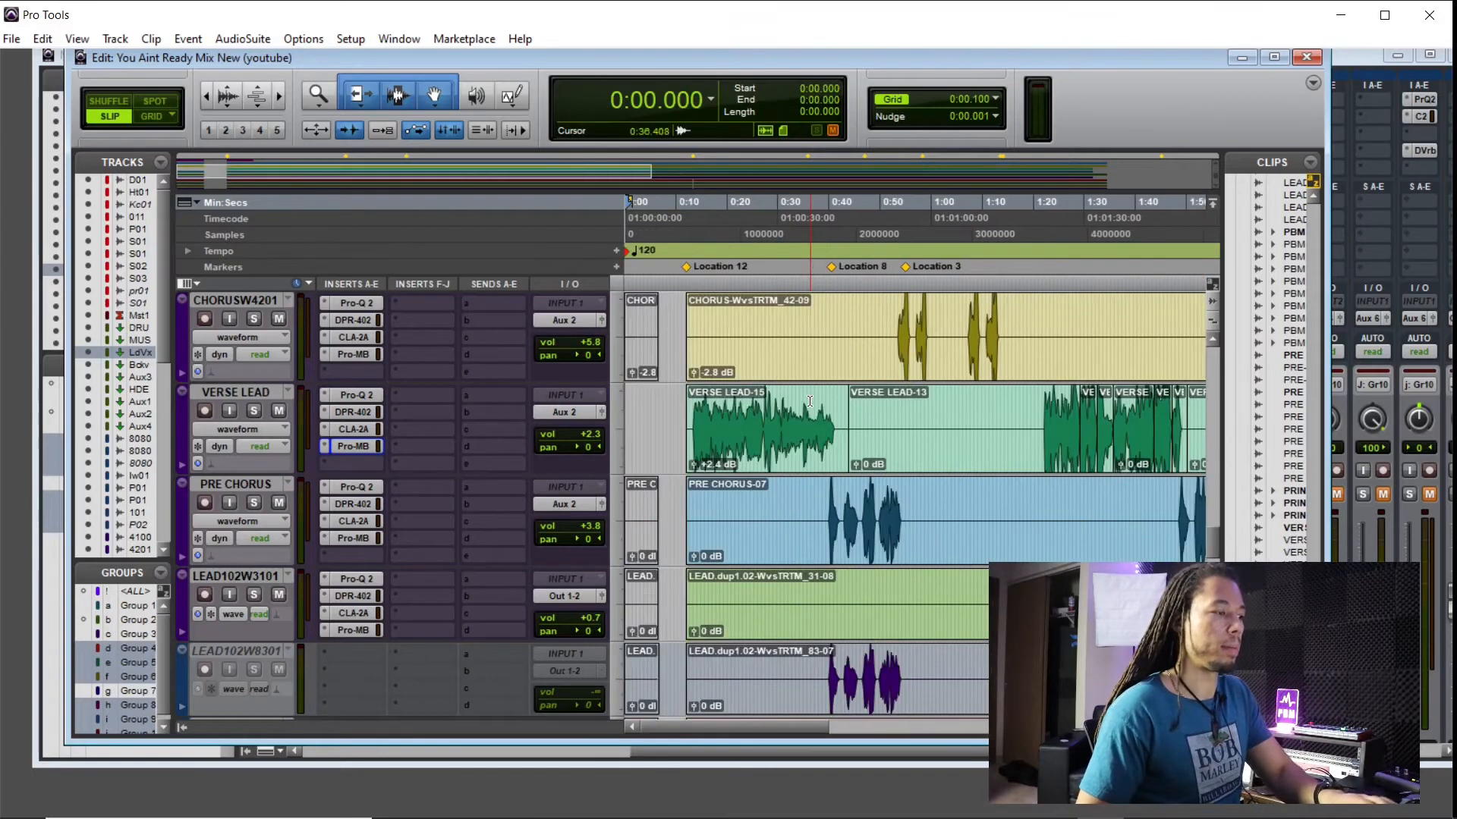
{"action": "left_click", "coordinate": [686, 242]}
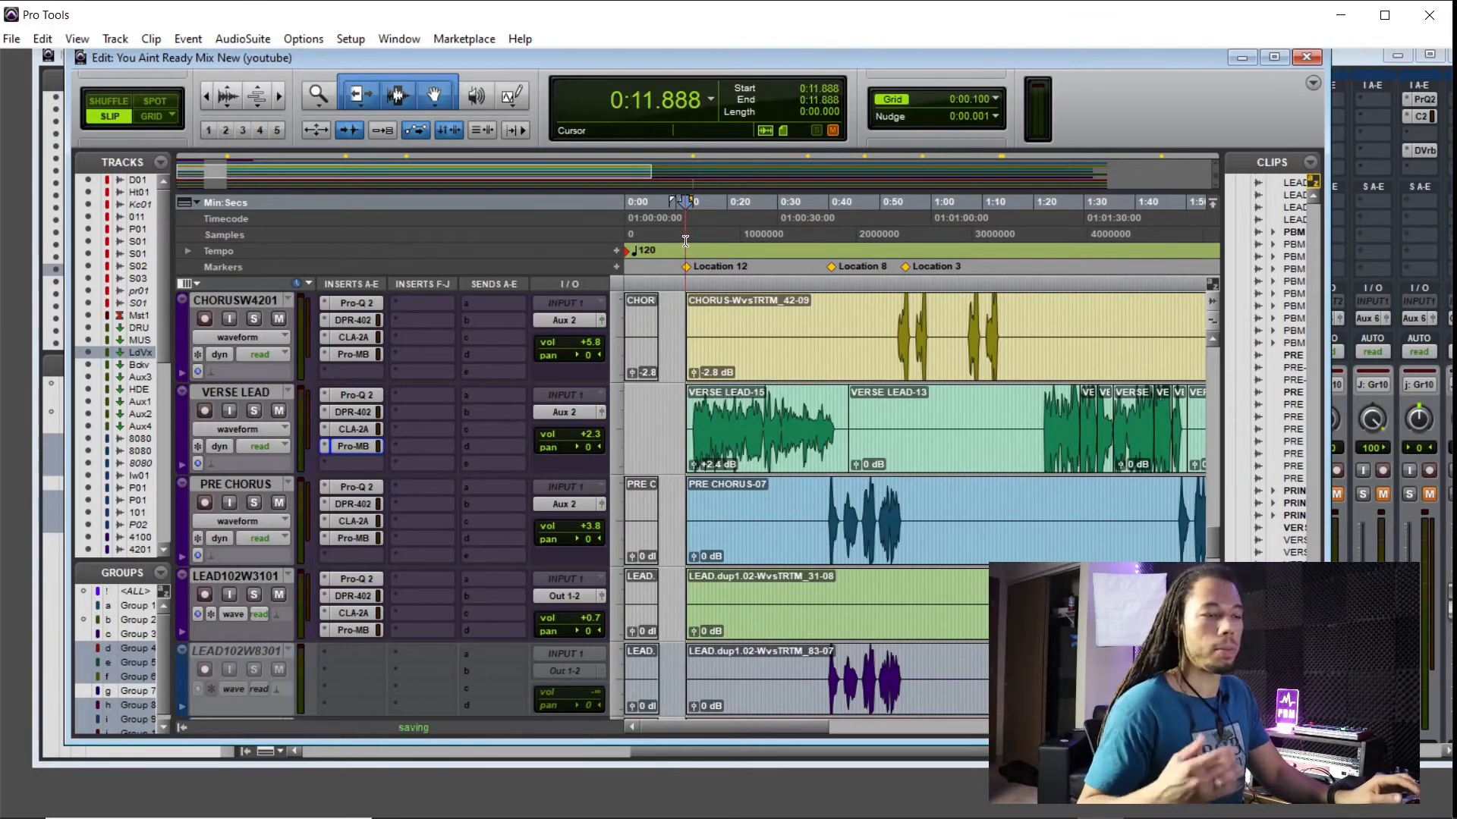